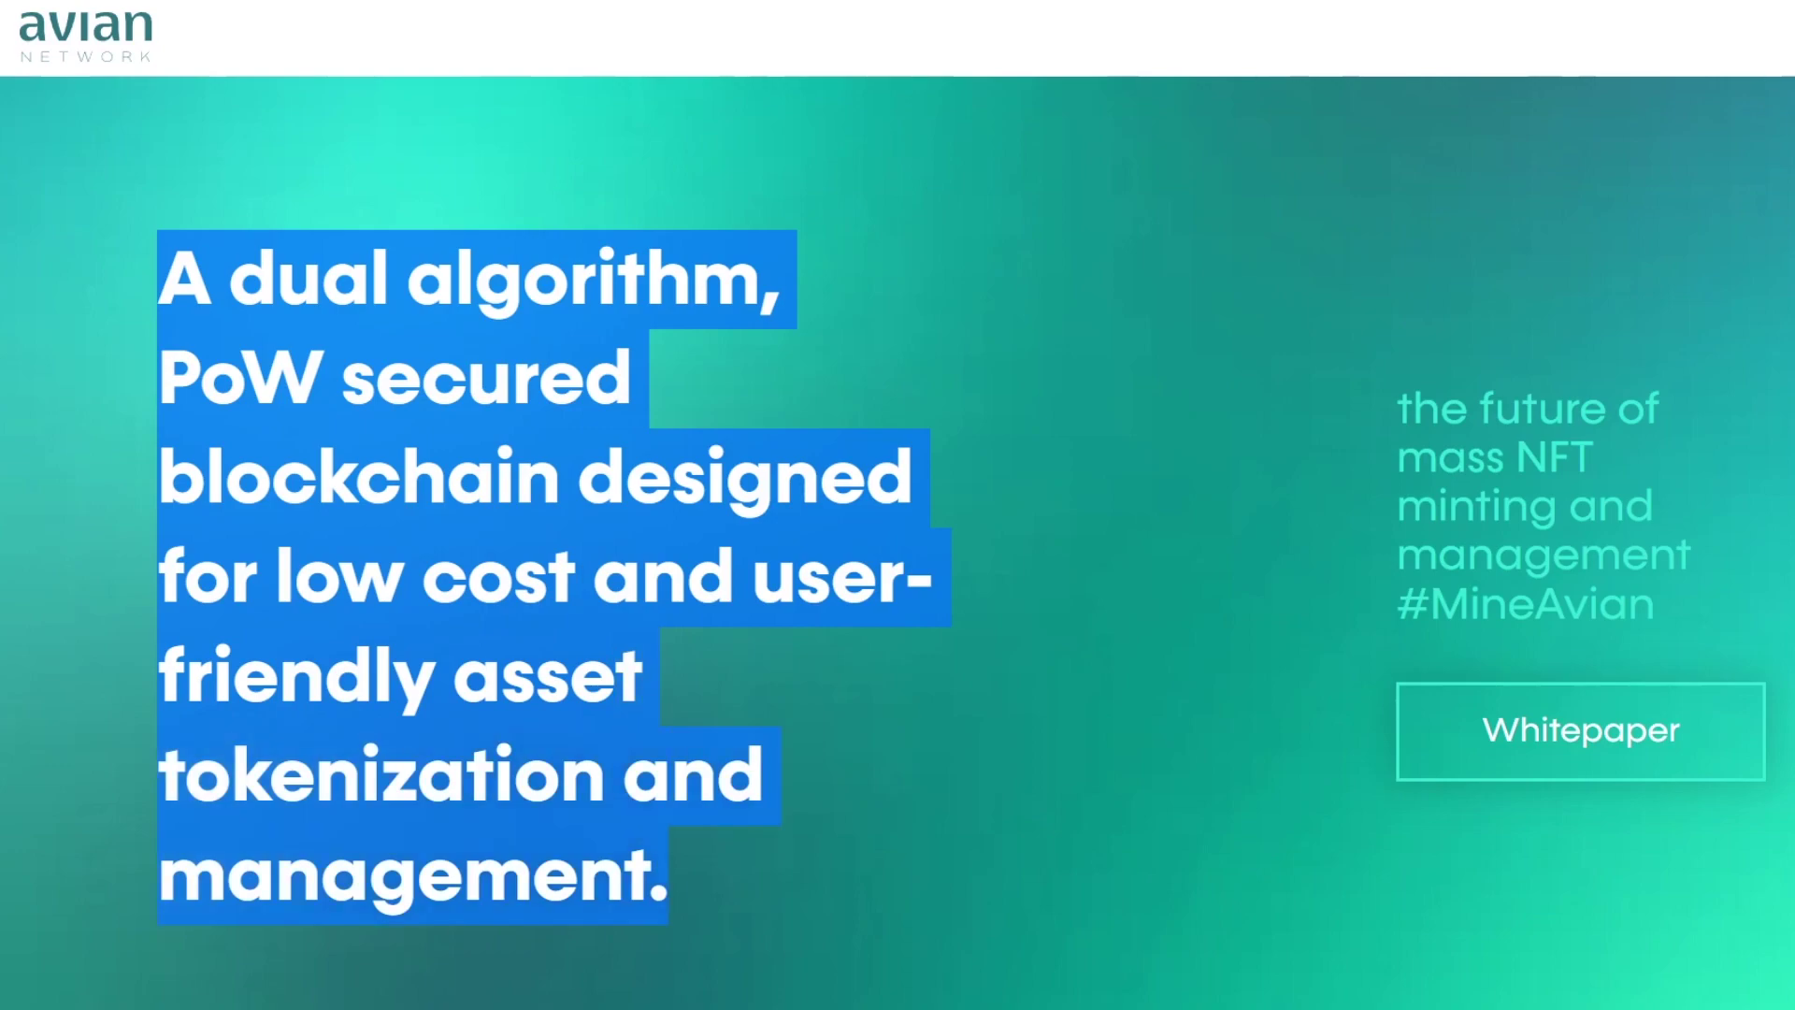
- Scroll the Avian Network homepage down to the GPU and CPU mining section
scroll(897, 543, "down", 10)
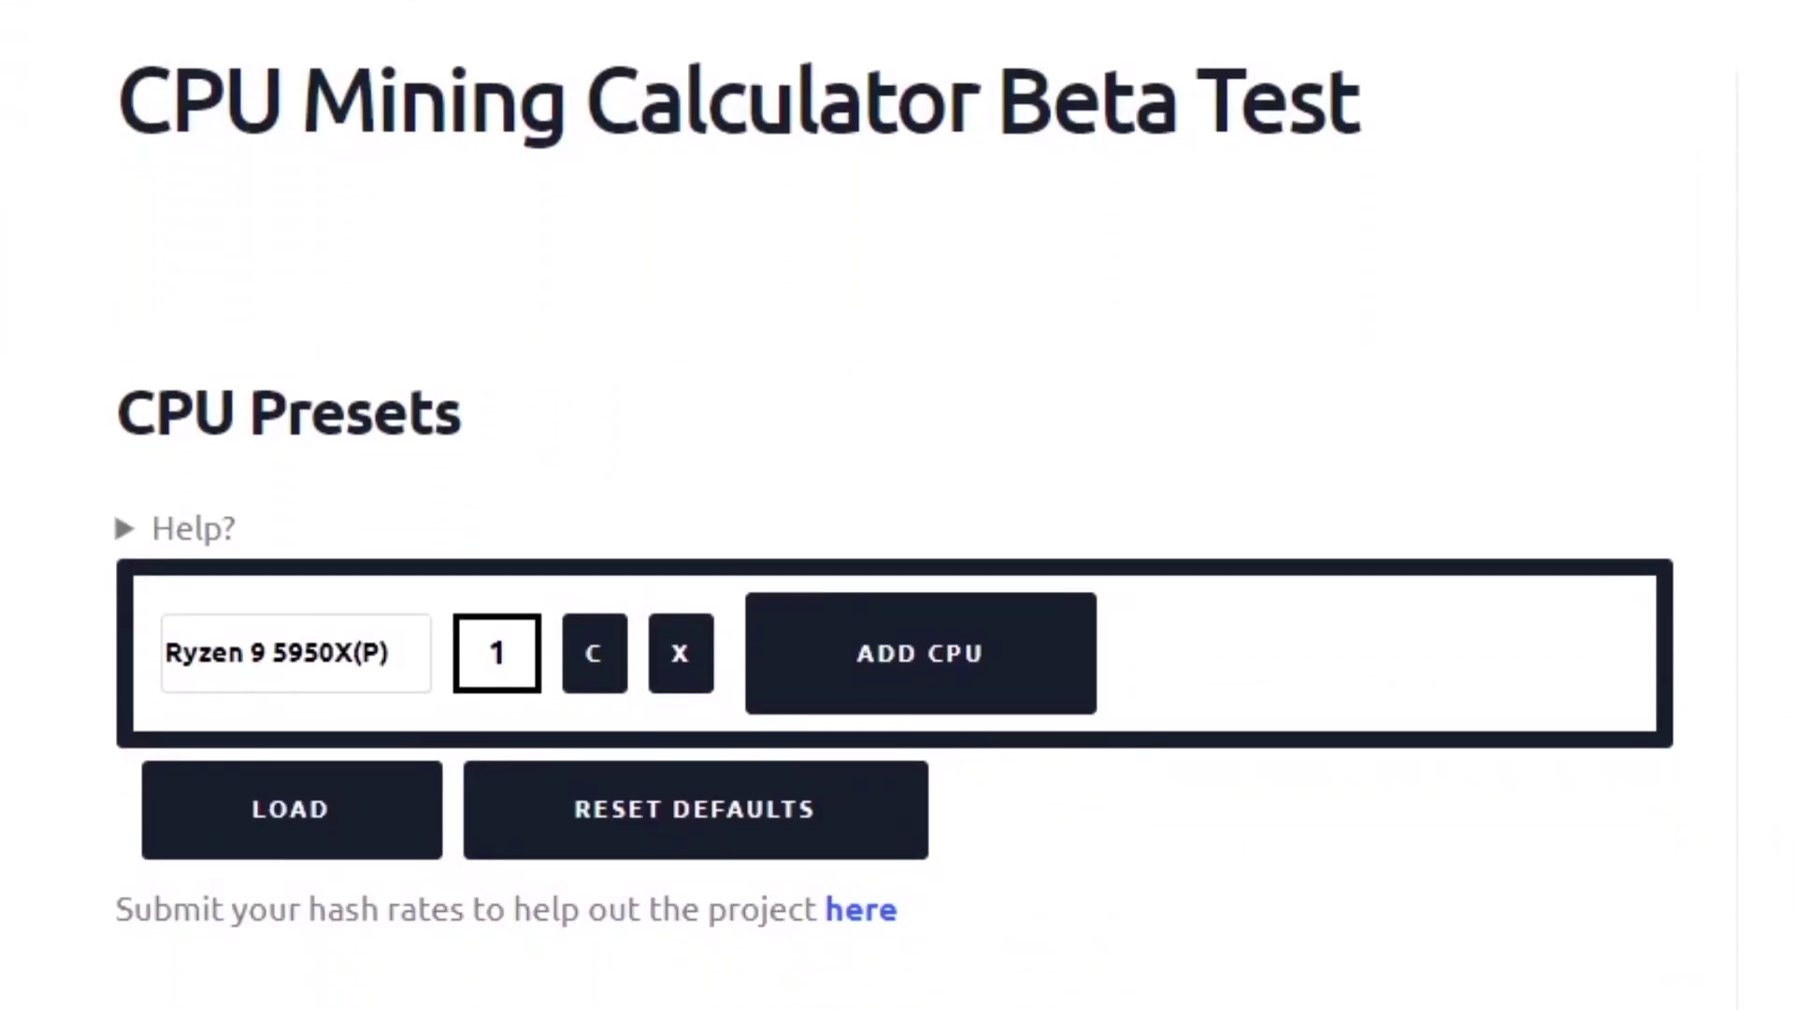
- Highlight the 0.1 $/kWh power cost and Avian's $0.31 profit and $0.59 revenue
scroll(894, 505, "down", 2)
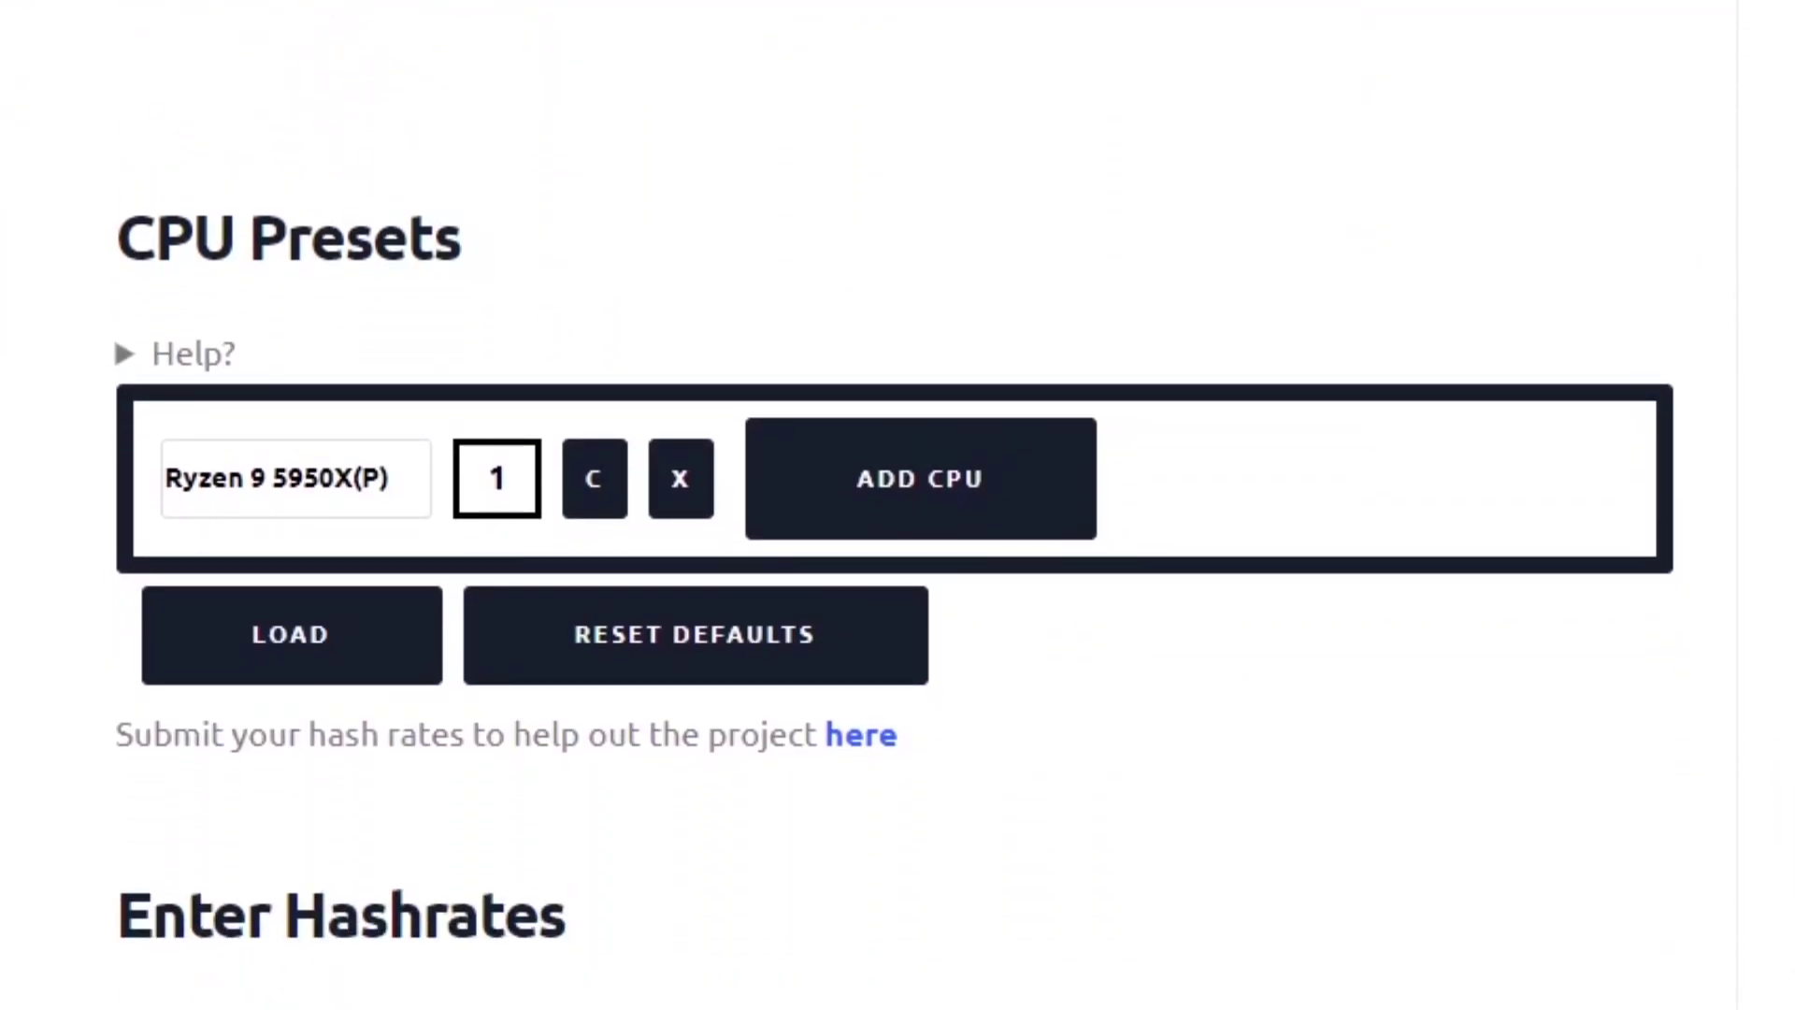
scroll(894, 505, "down", 10)
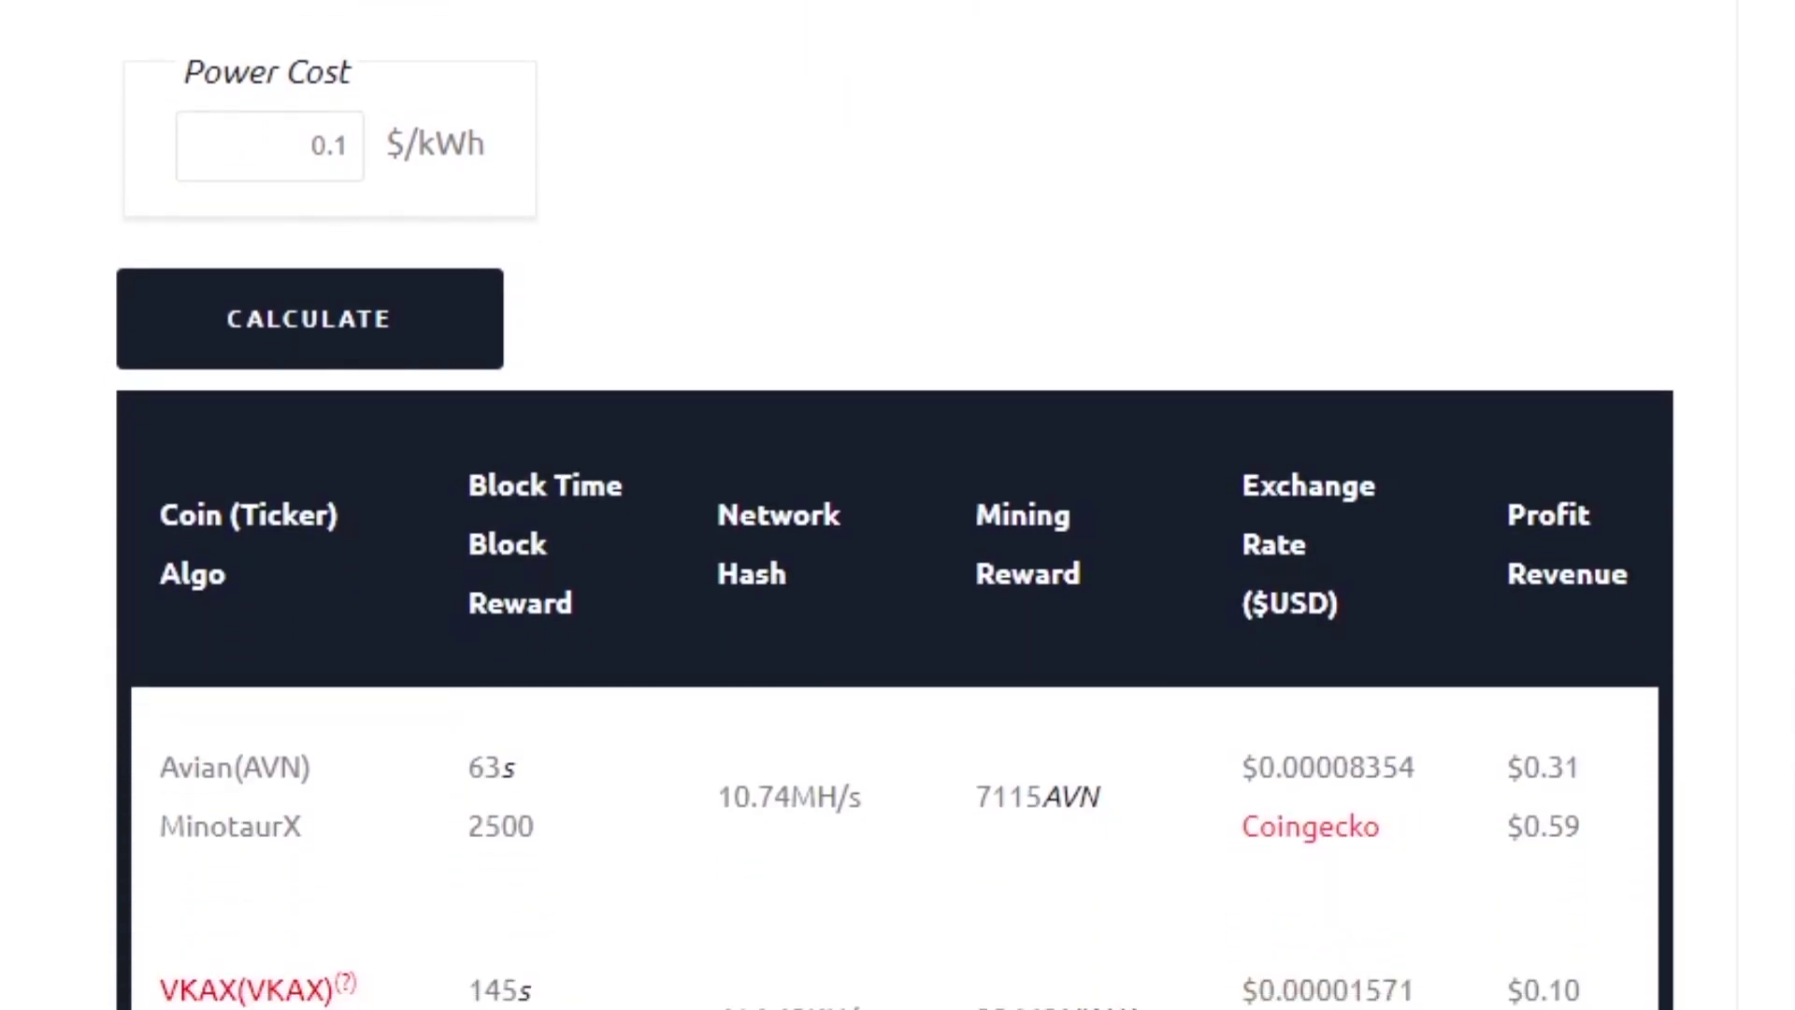
left_click_drag(349, 146, 309, 146)
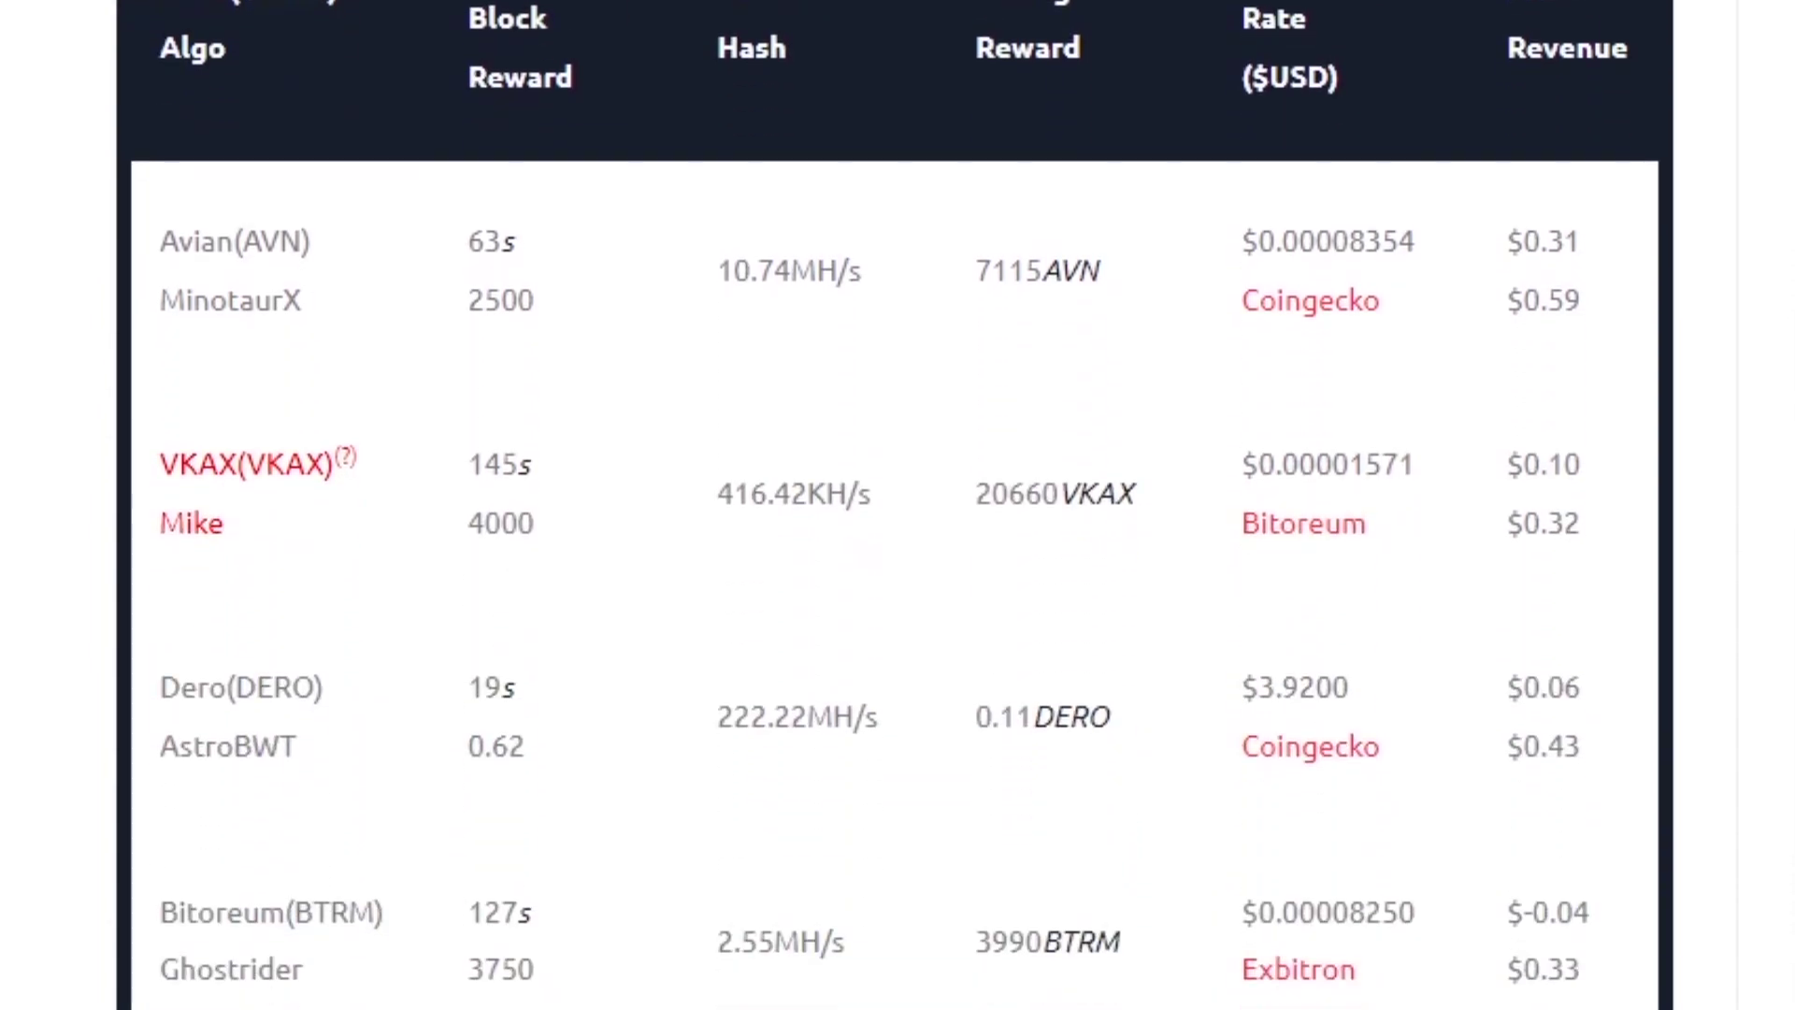
left_click_drag(160, 241, 310, 241)
left_click_drag(1581, 242, 1507, 241)
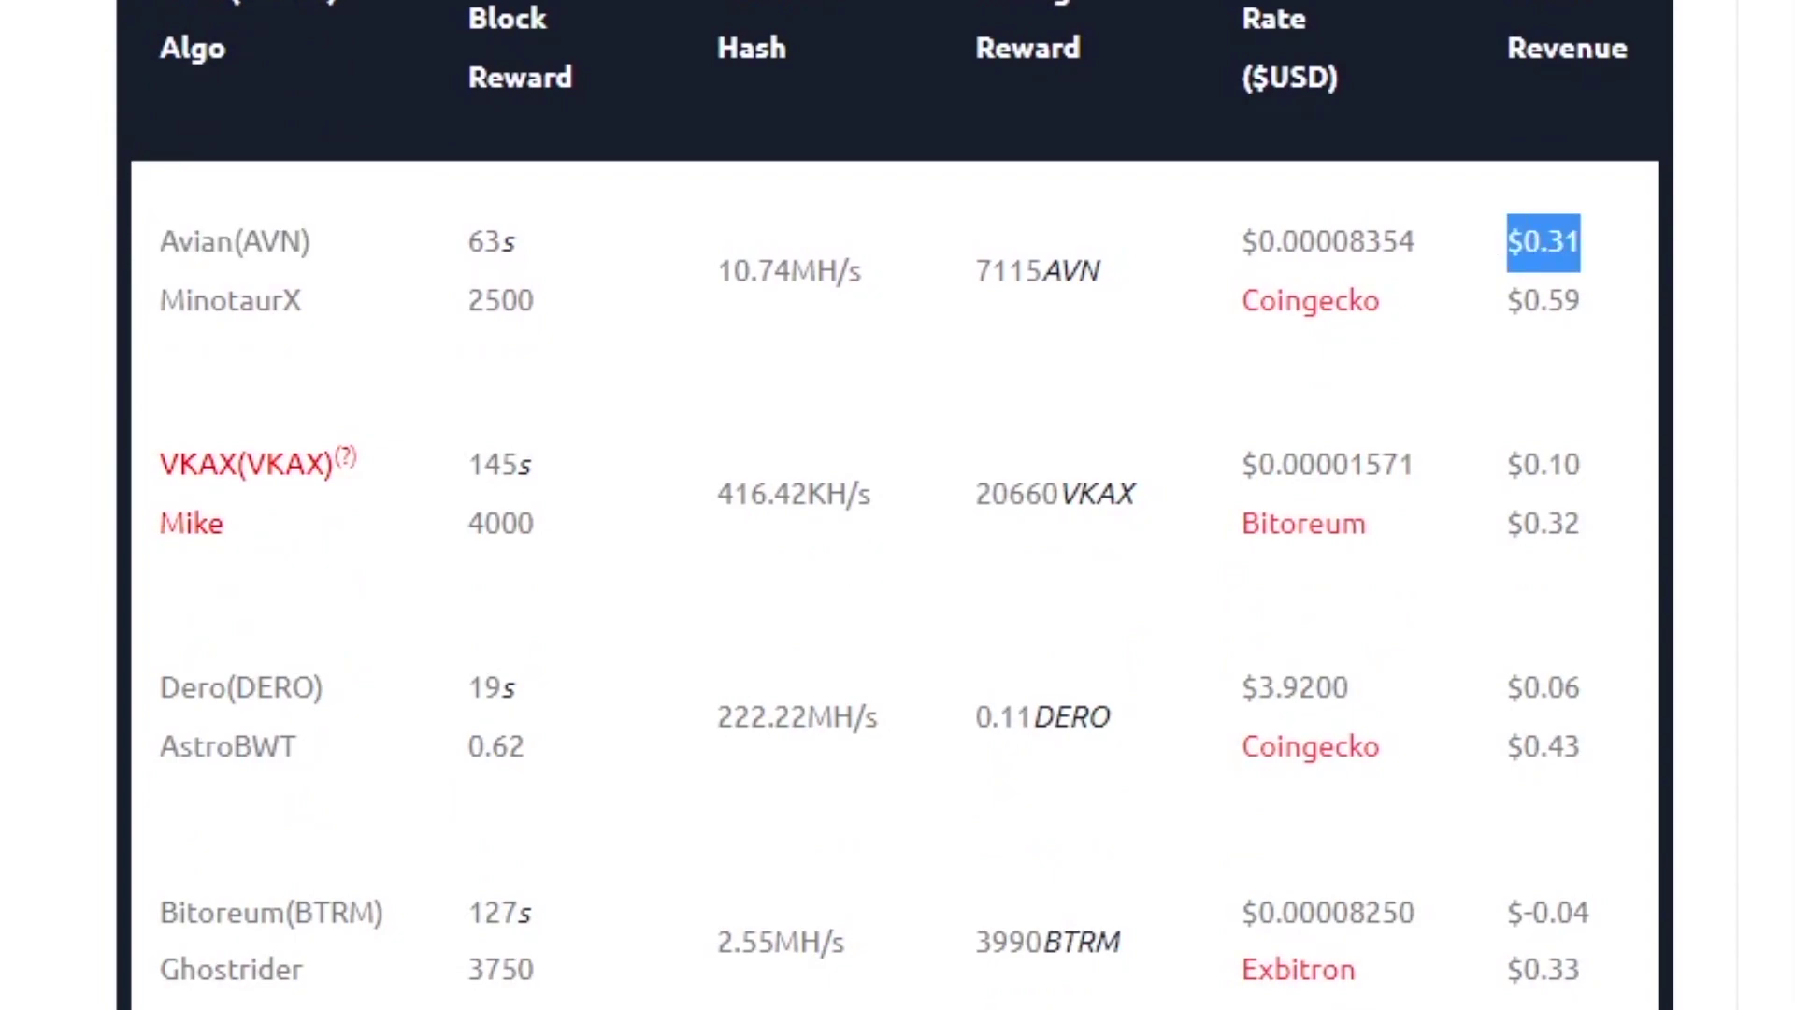
left_click_drag(1580, 300, 1508, 300)
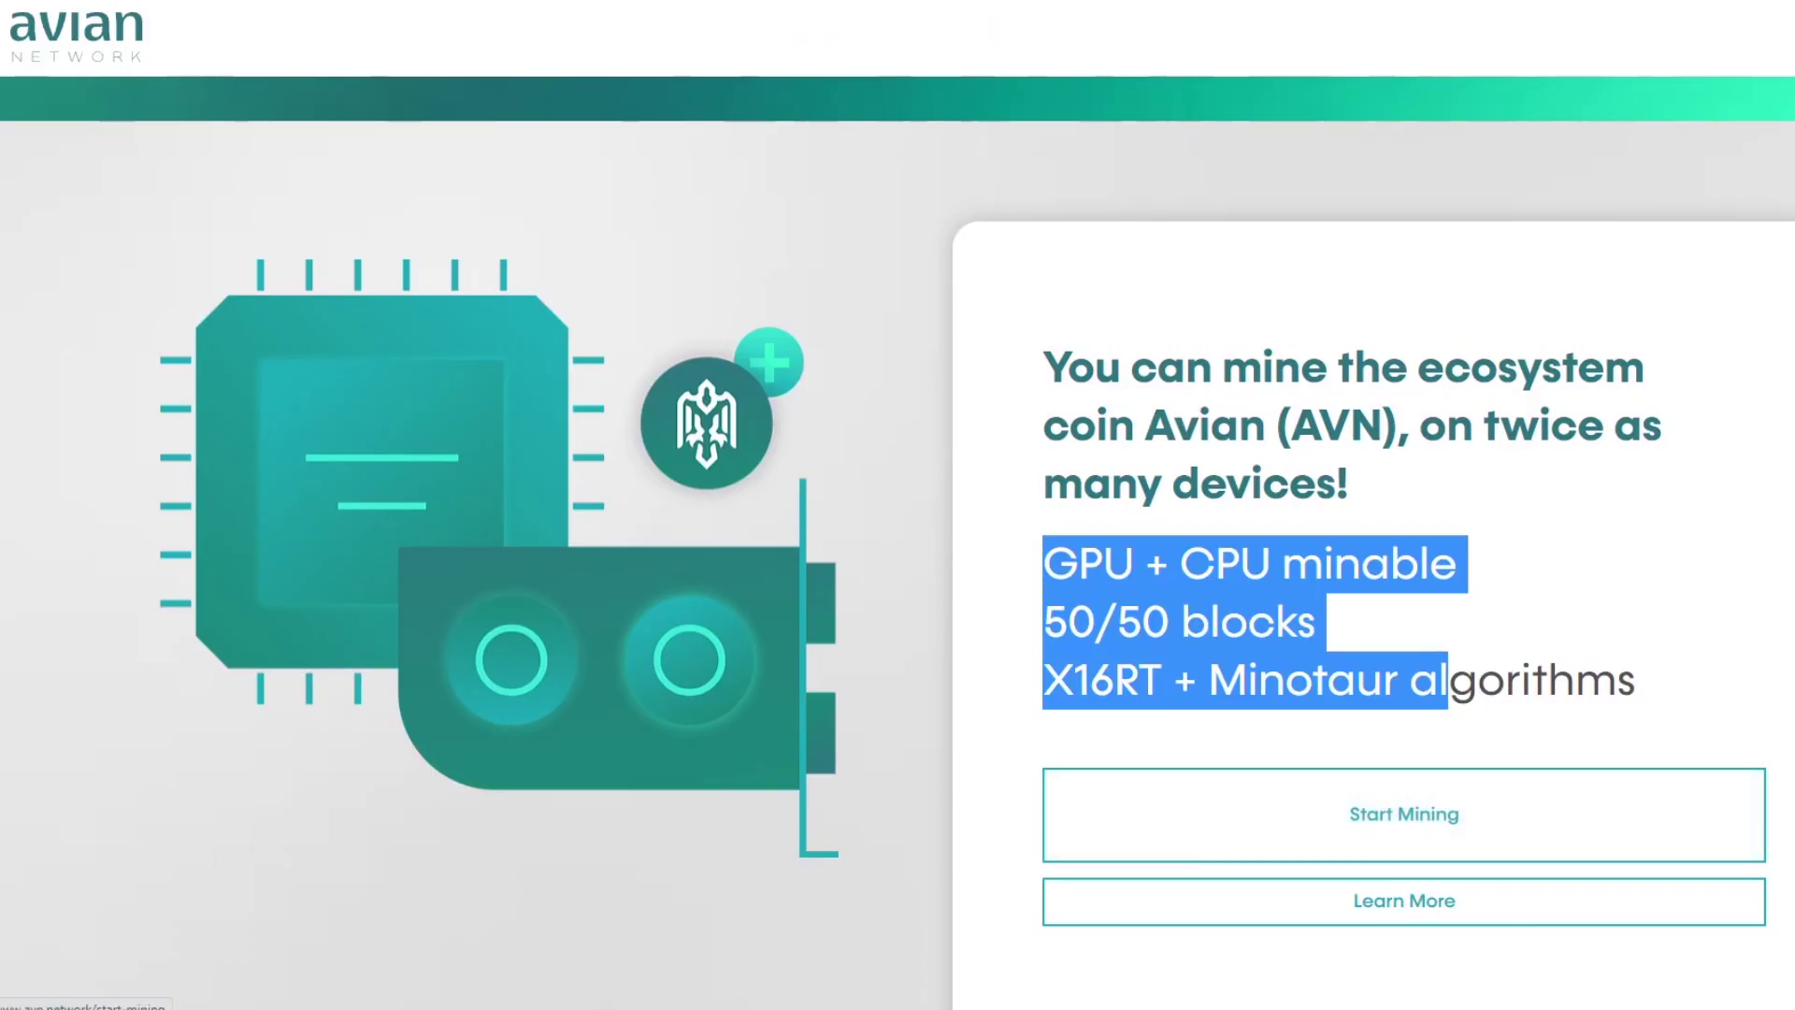
- Go to the Start Mining page's 1st/2nd/3rd step cards for wallet, software and pool
left_click(1404, 814)
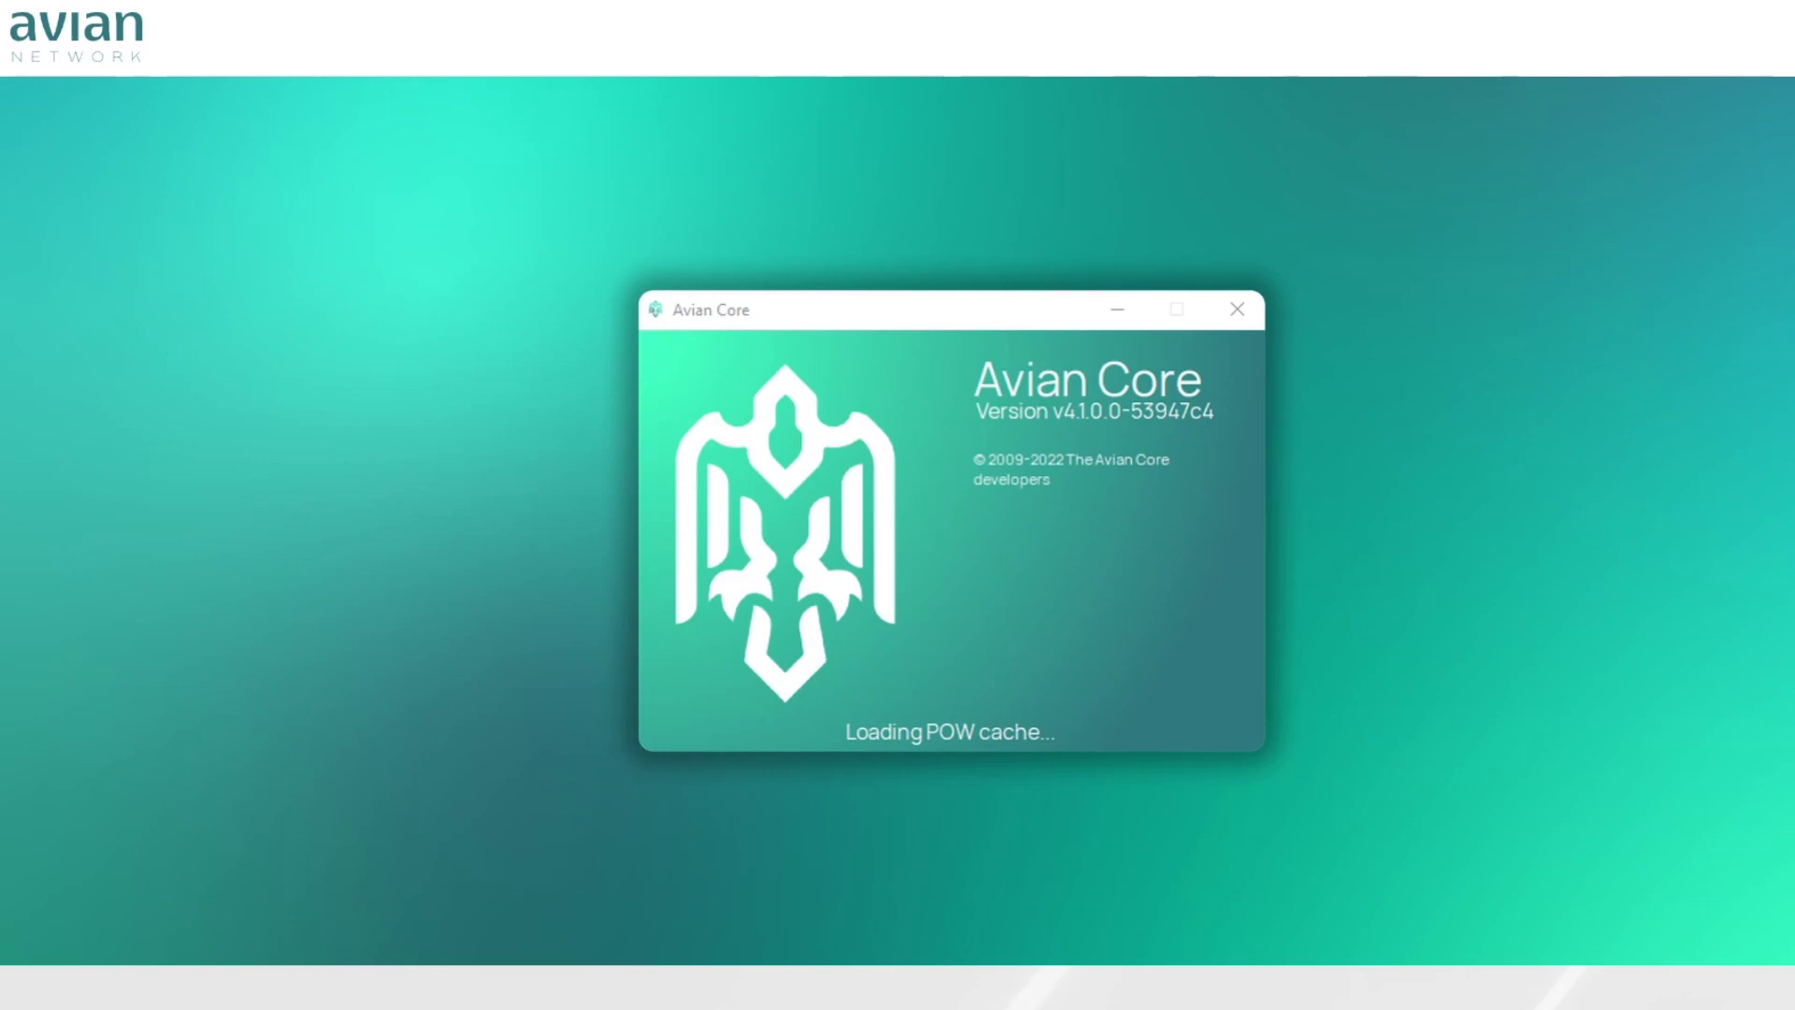
scroll(898, 542, "down", 10)
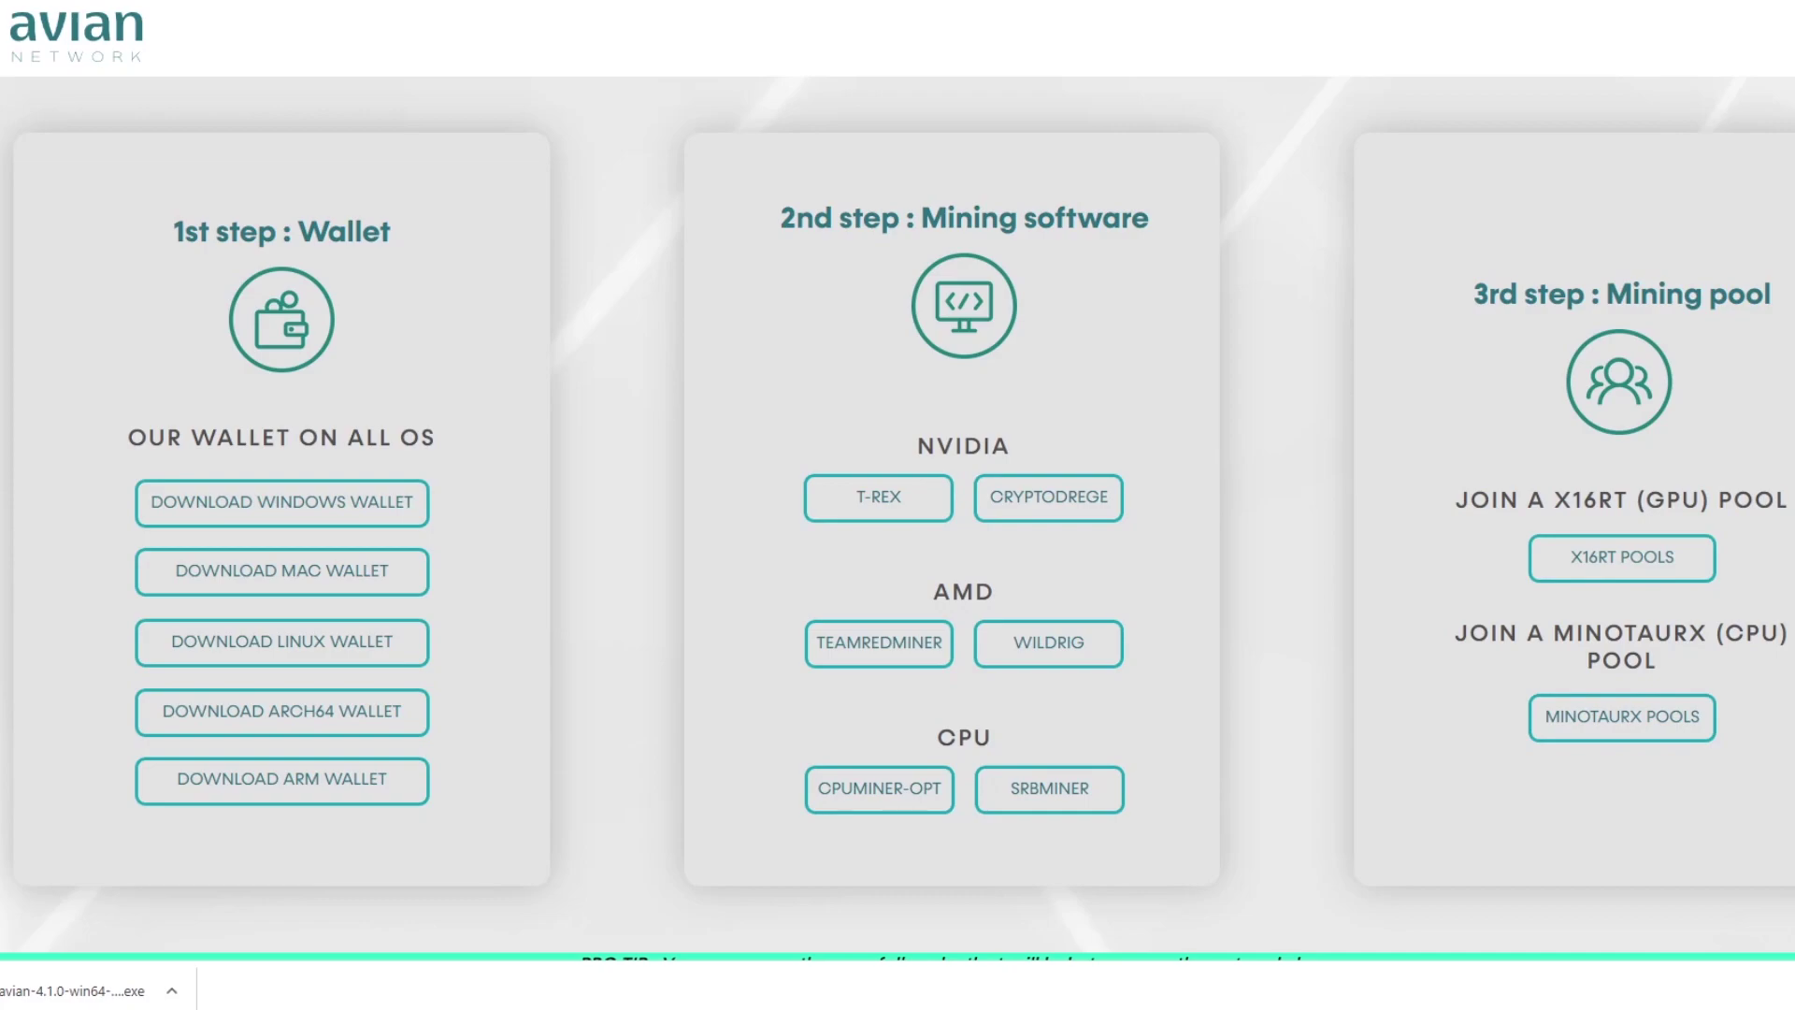
- Bring up the Avian Core v4.1.0 wallet so it starts syncing headers
key("alt+Tab")
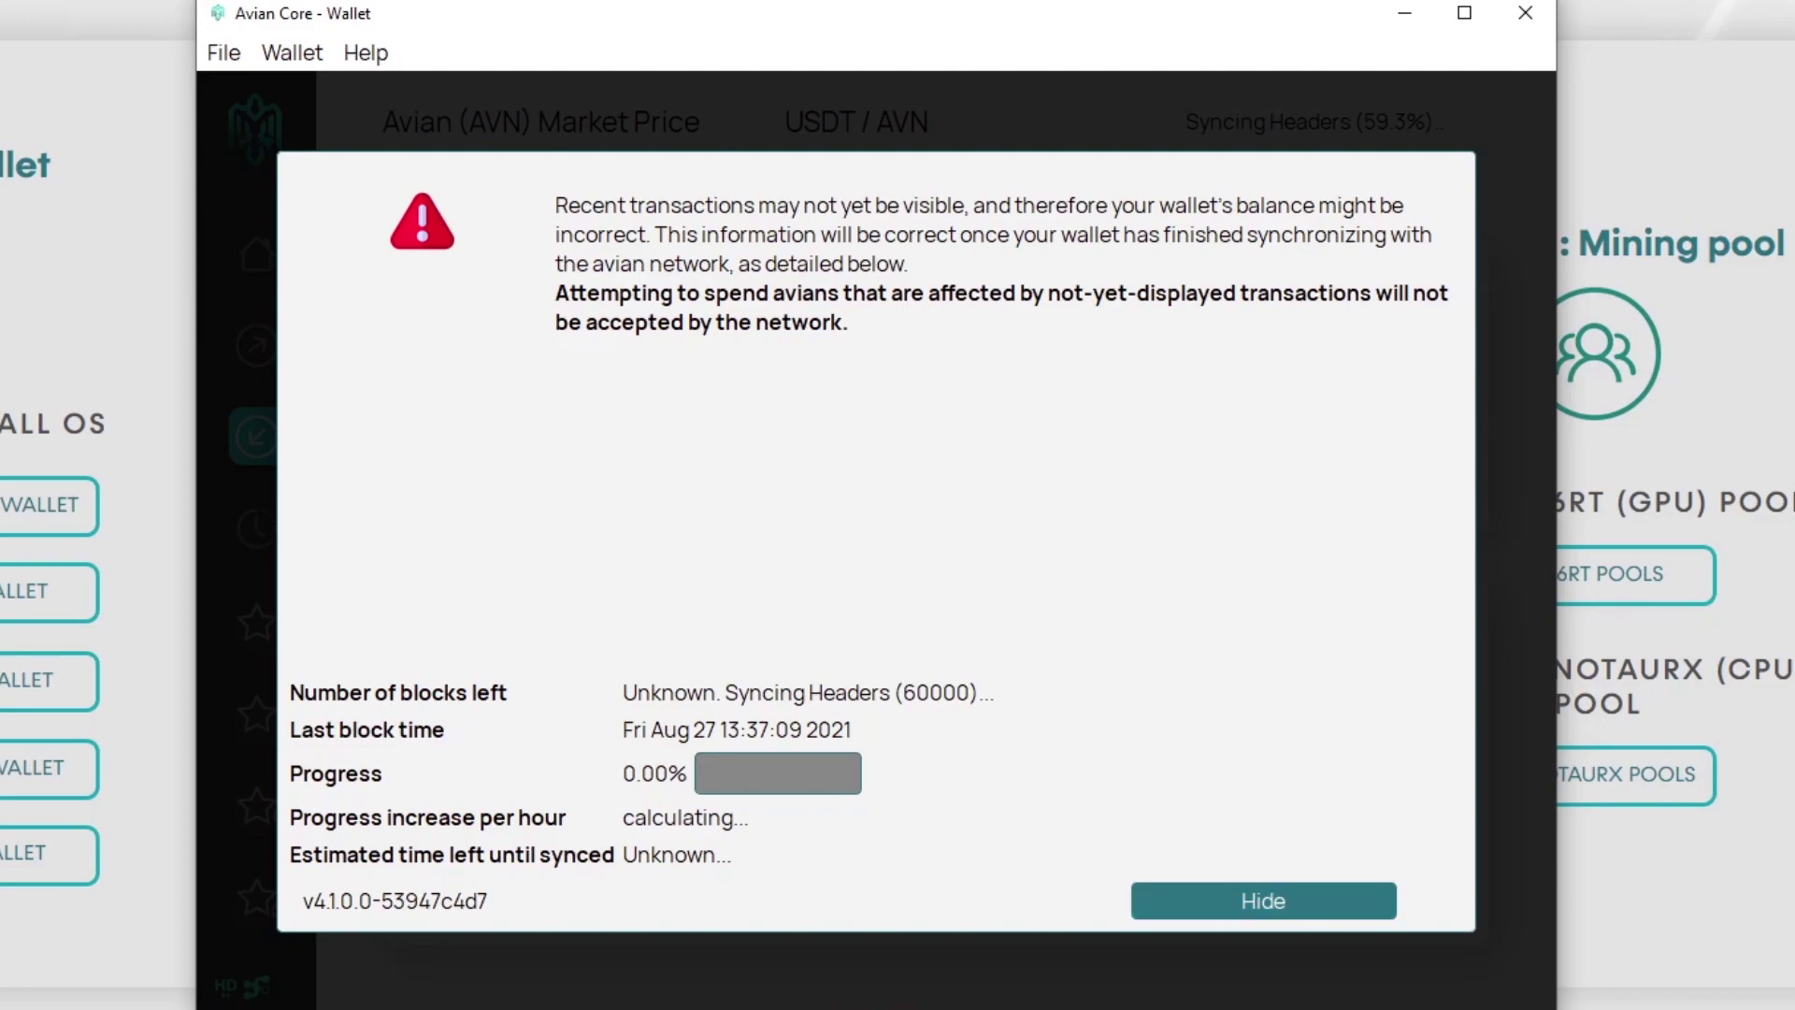
- Generate a payment request to a fresh receiving address and select the new address
left_click(1263, 901)
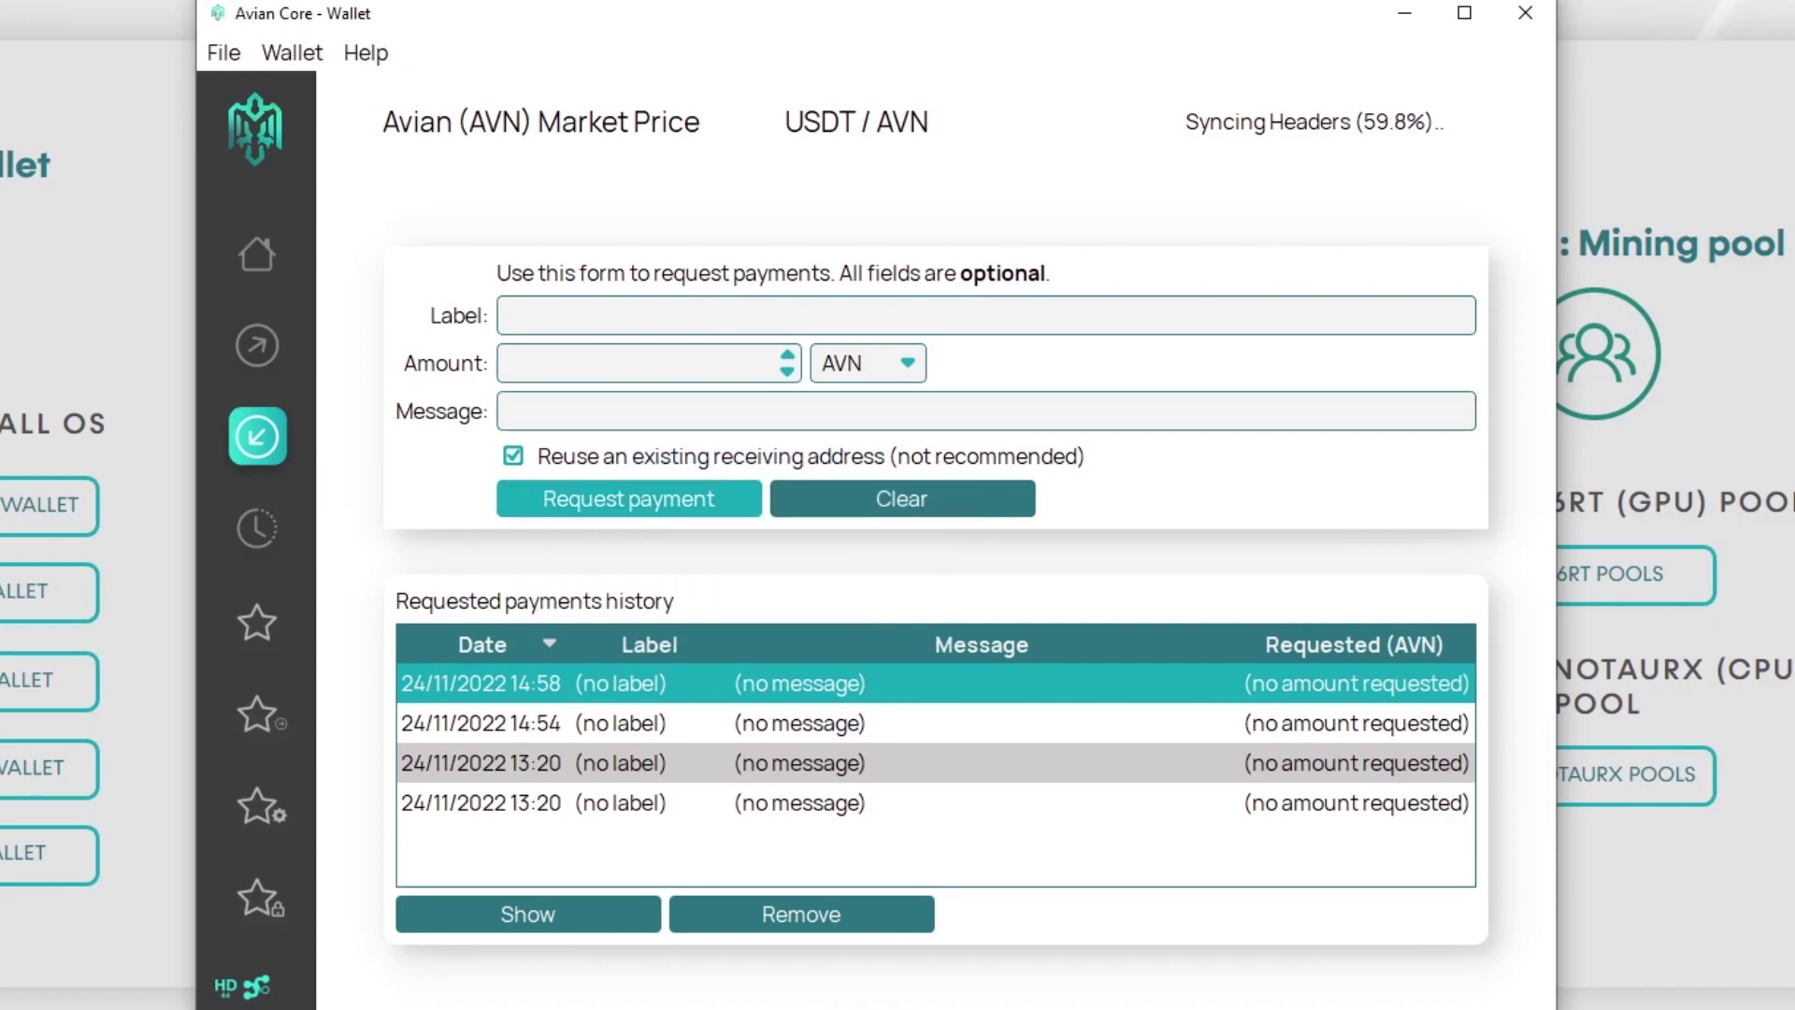
left_click(513, 456)
left_click(629, 499)
left_click(629, 499)
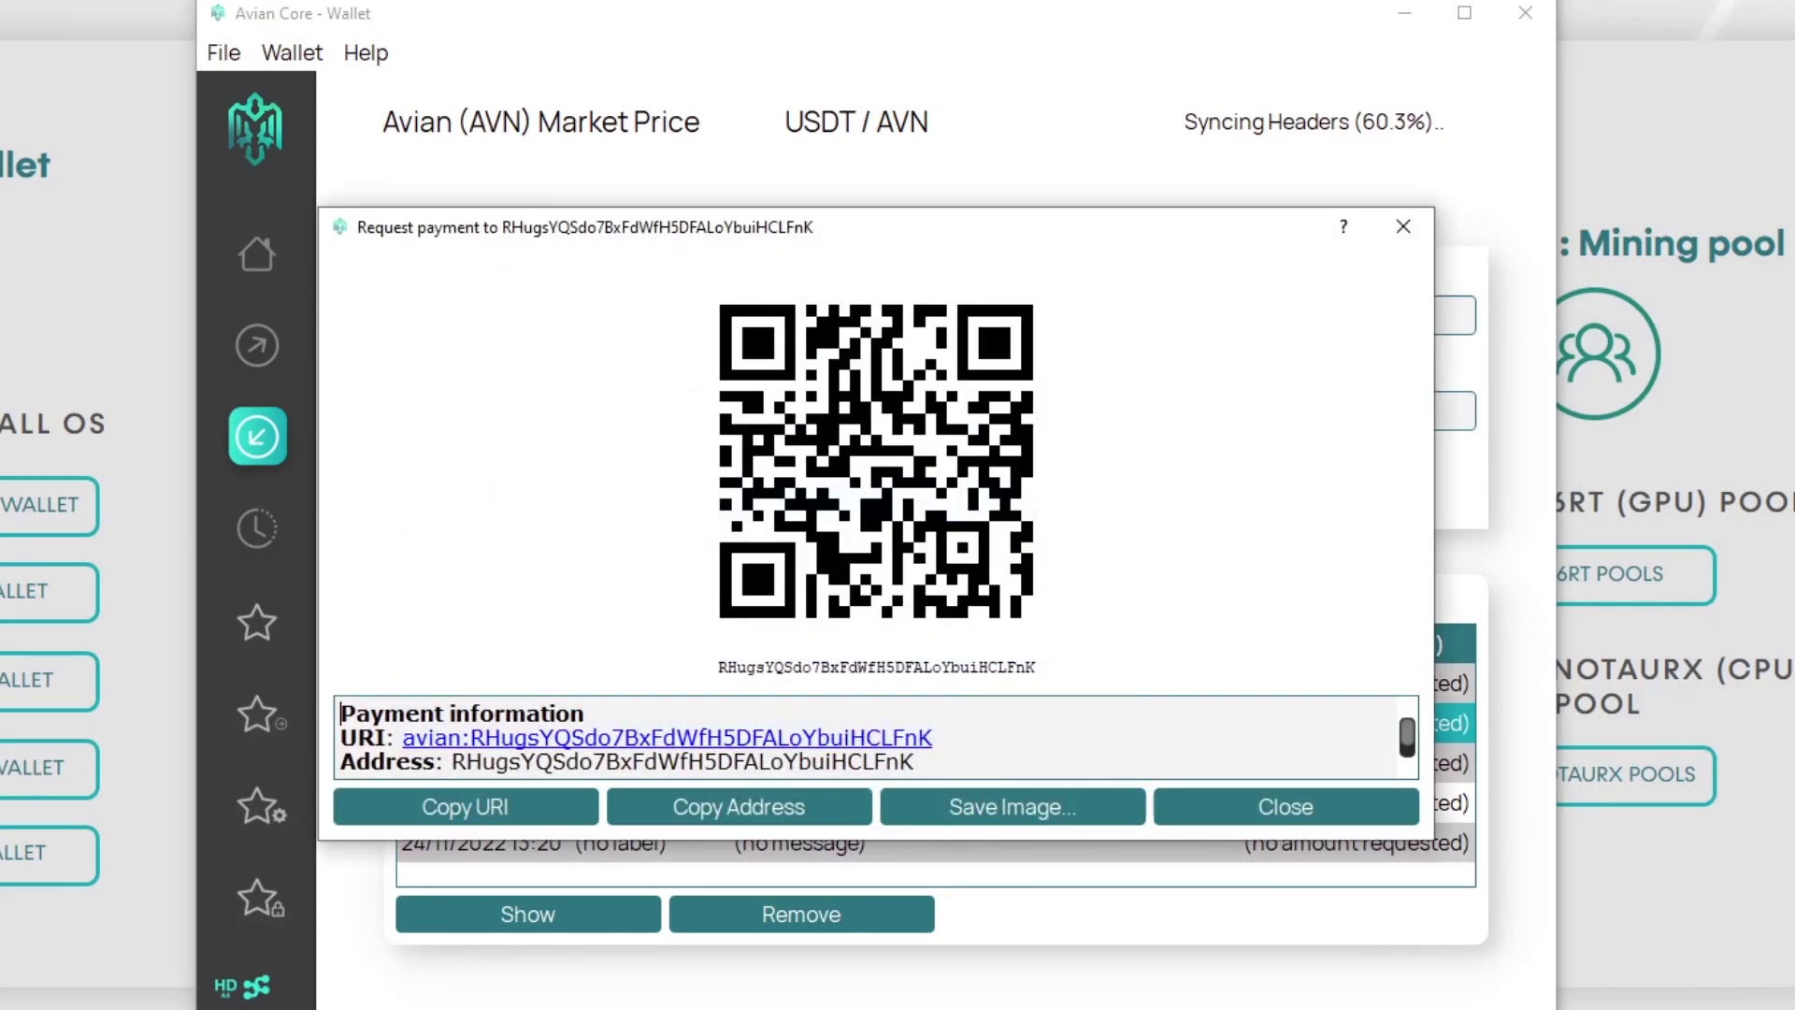
left_click_drag(916, 762, 452, 762)
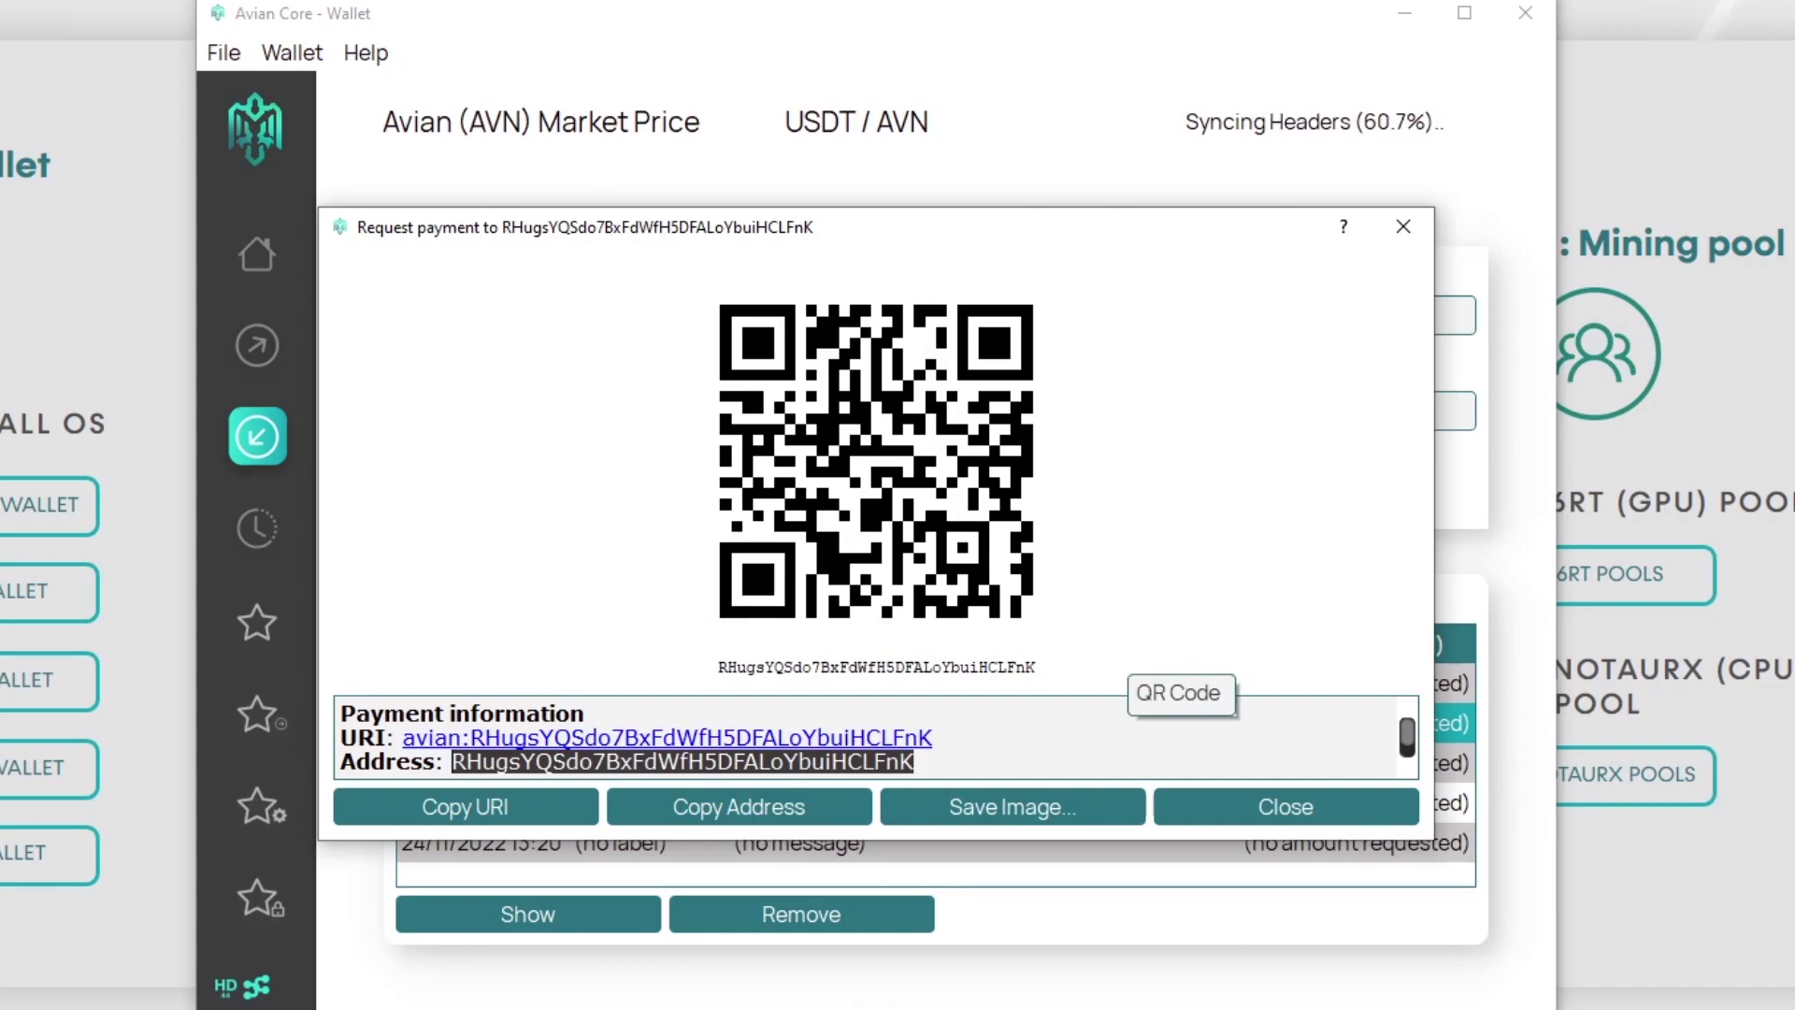
left_click(1285, 806)
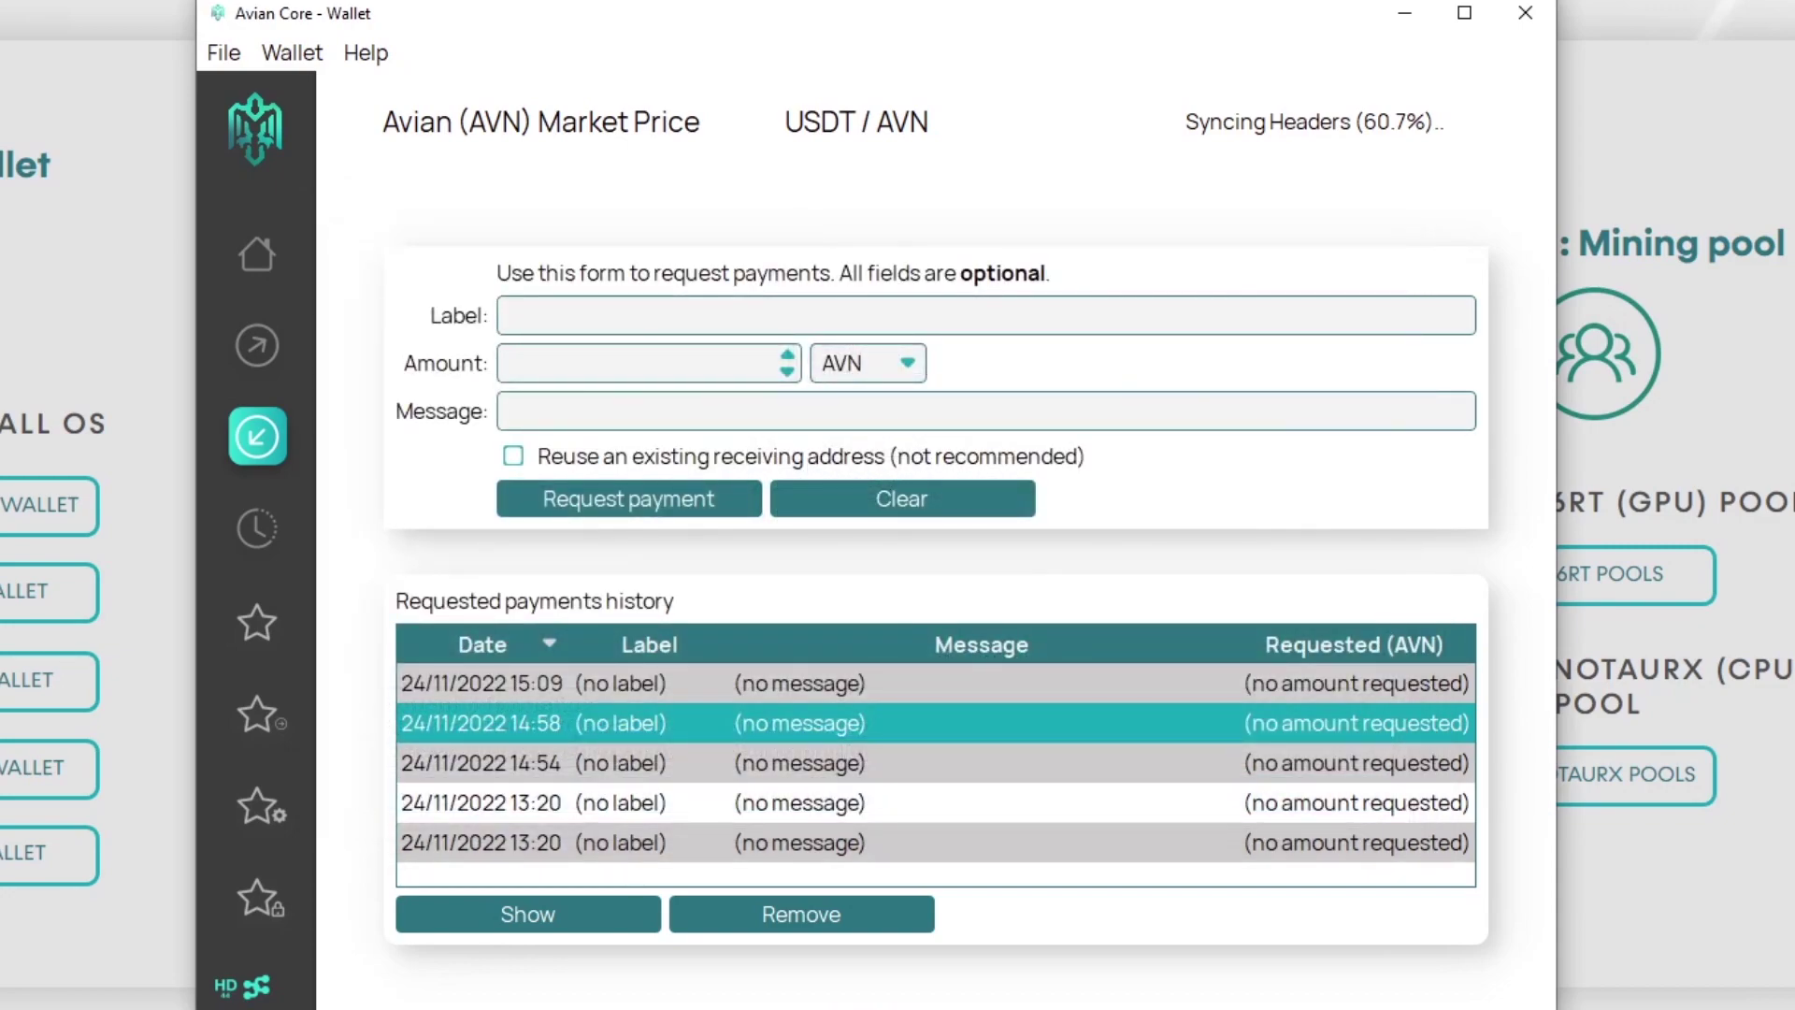
- Re-enable address reuse and pick the newly generated address from the receiving list
left_click(513, 456)
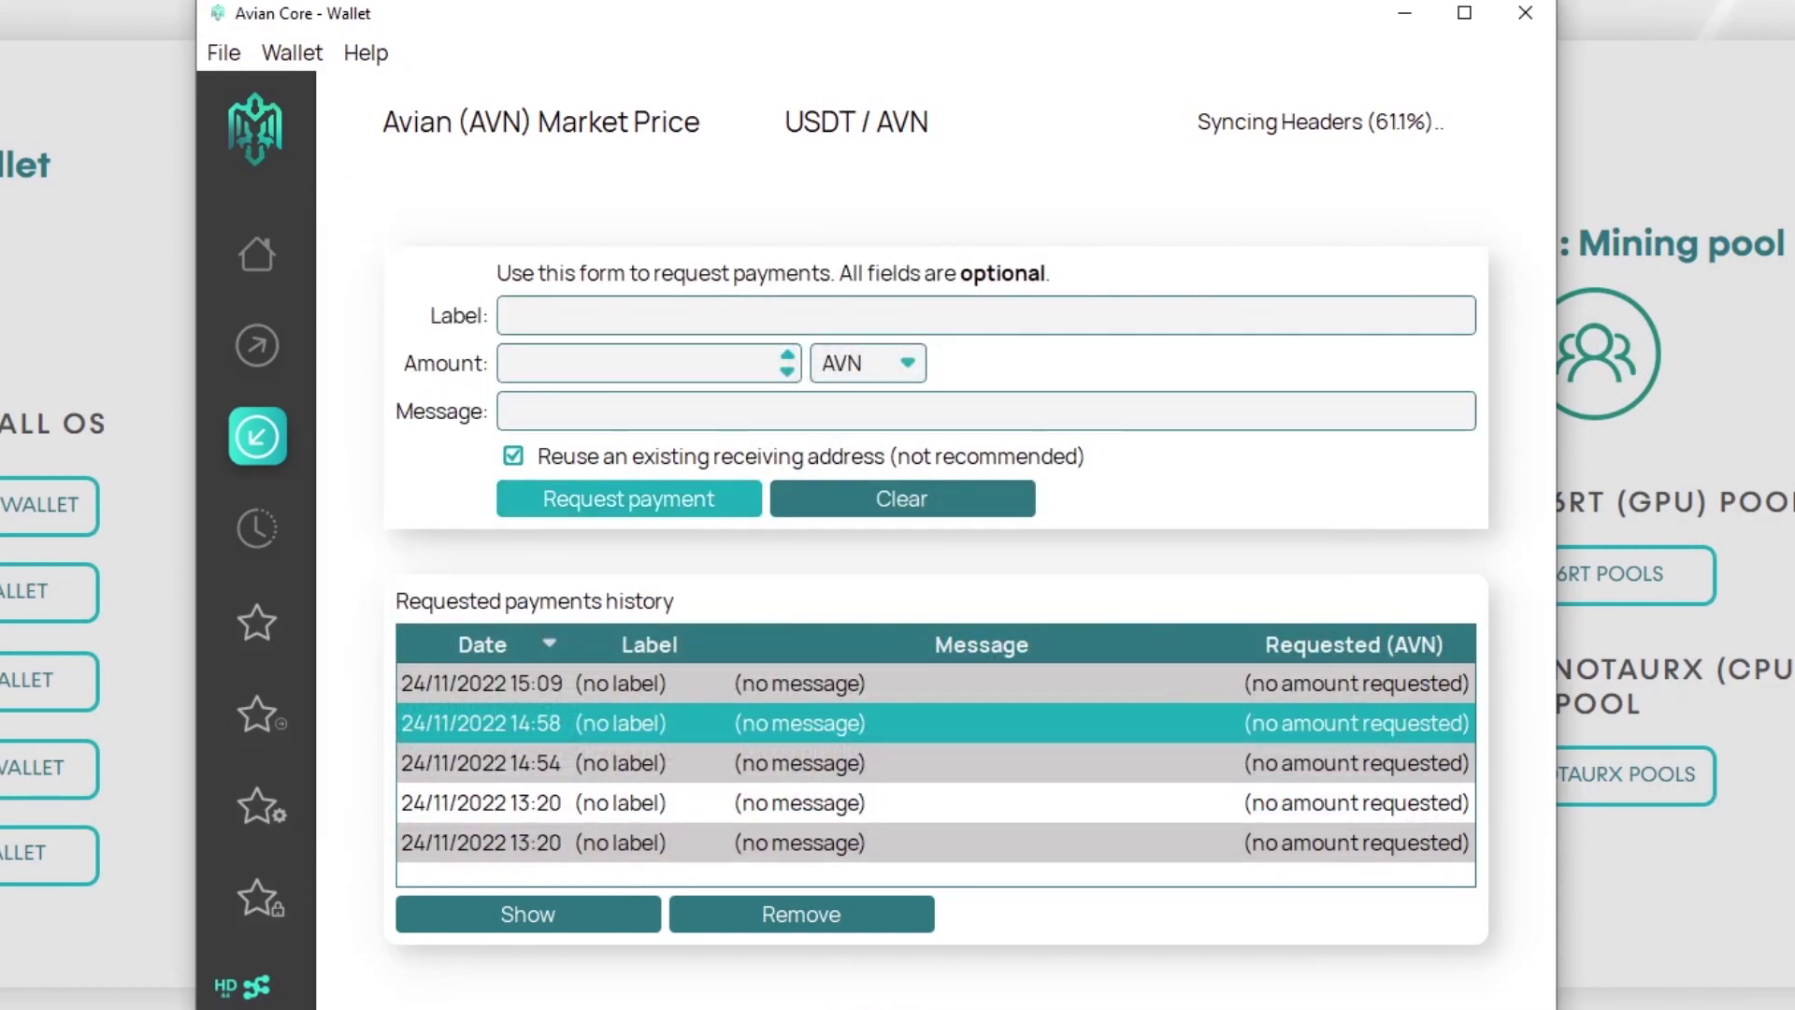
left_click(629, 499)
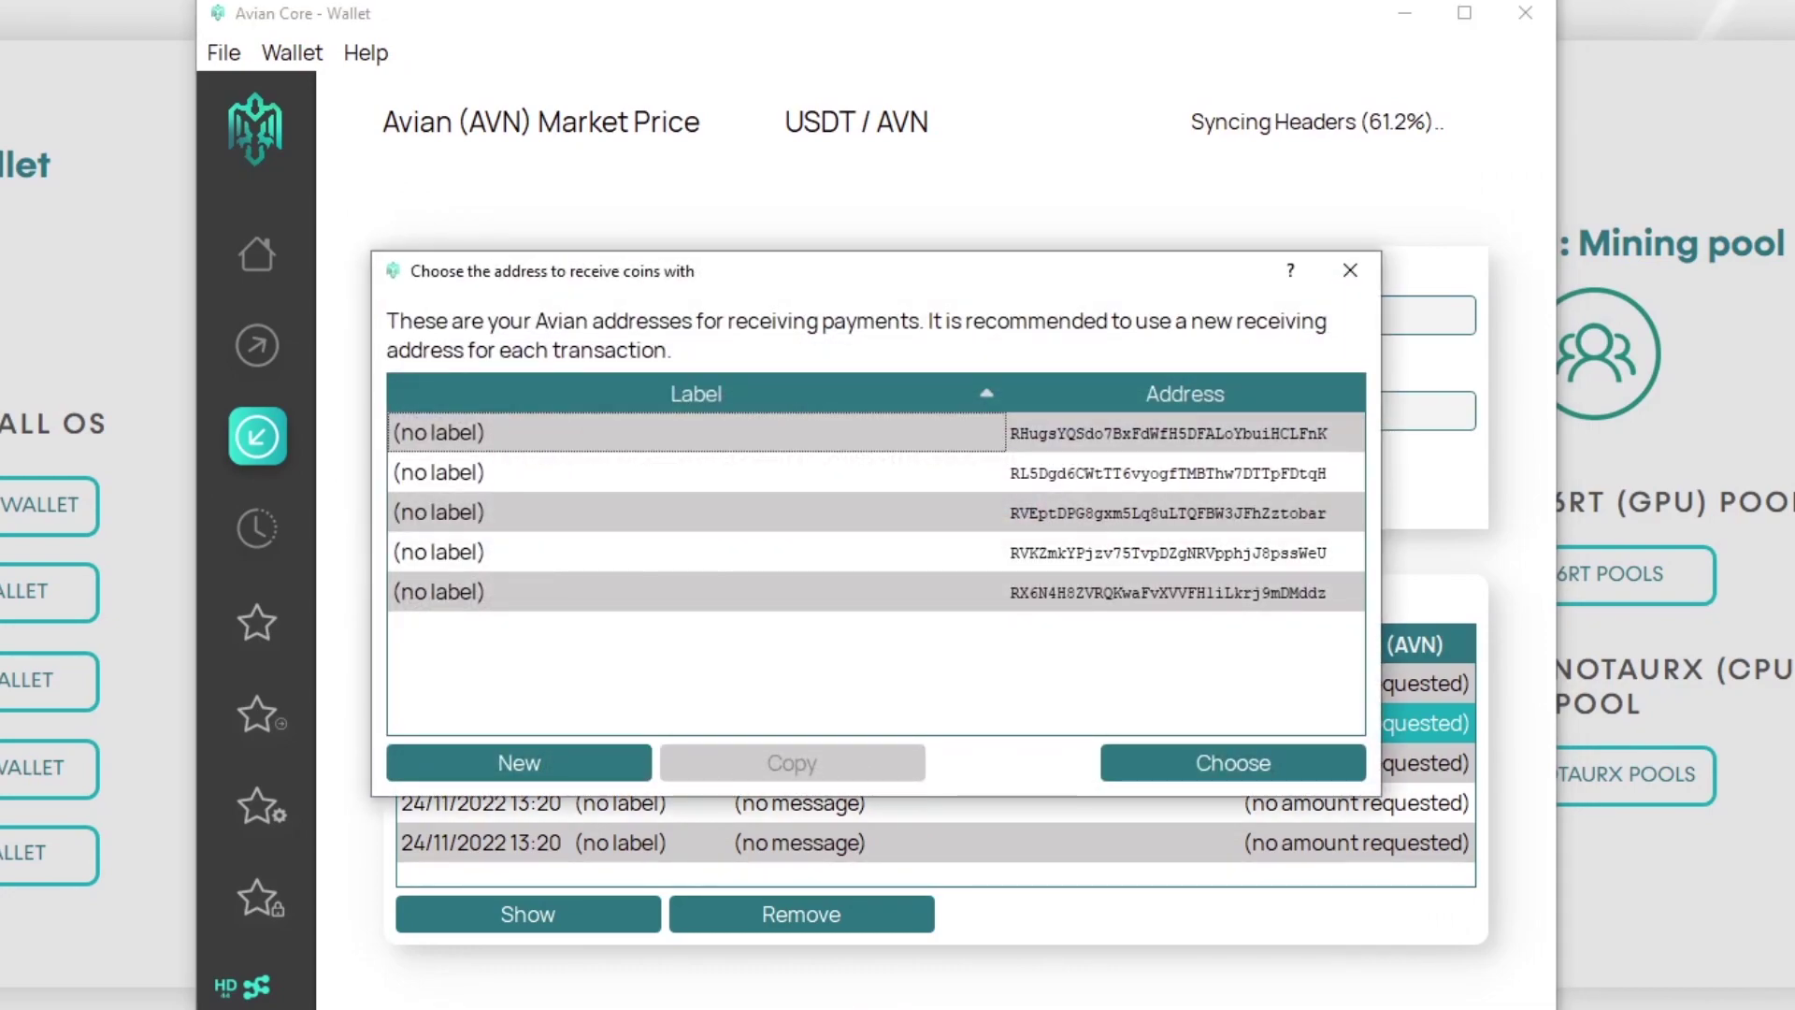
left_click(1169, 433)
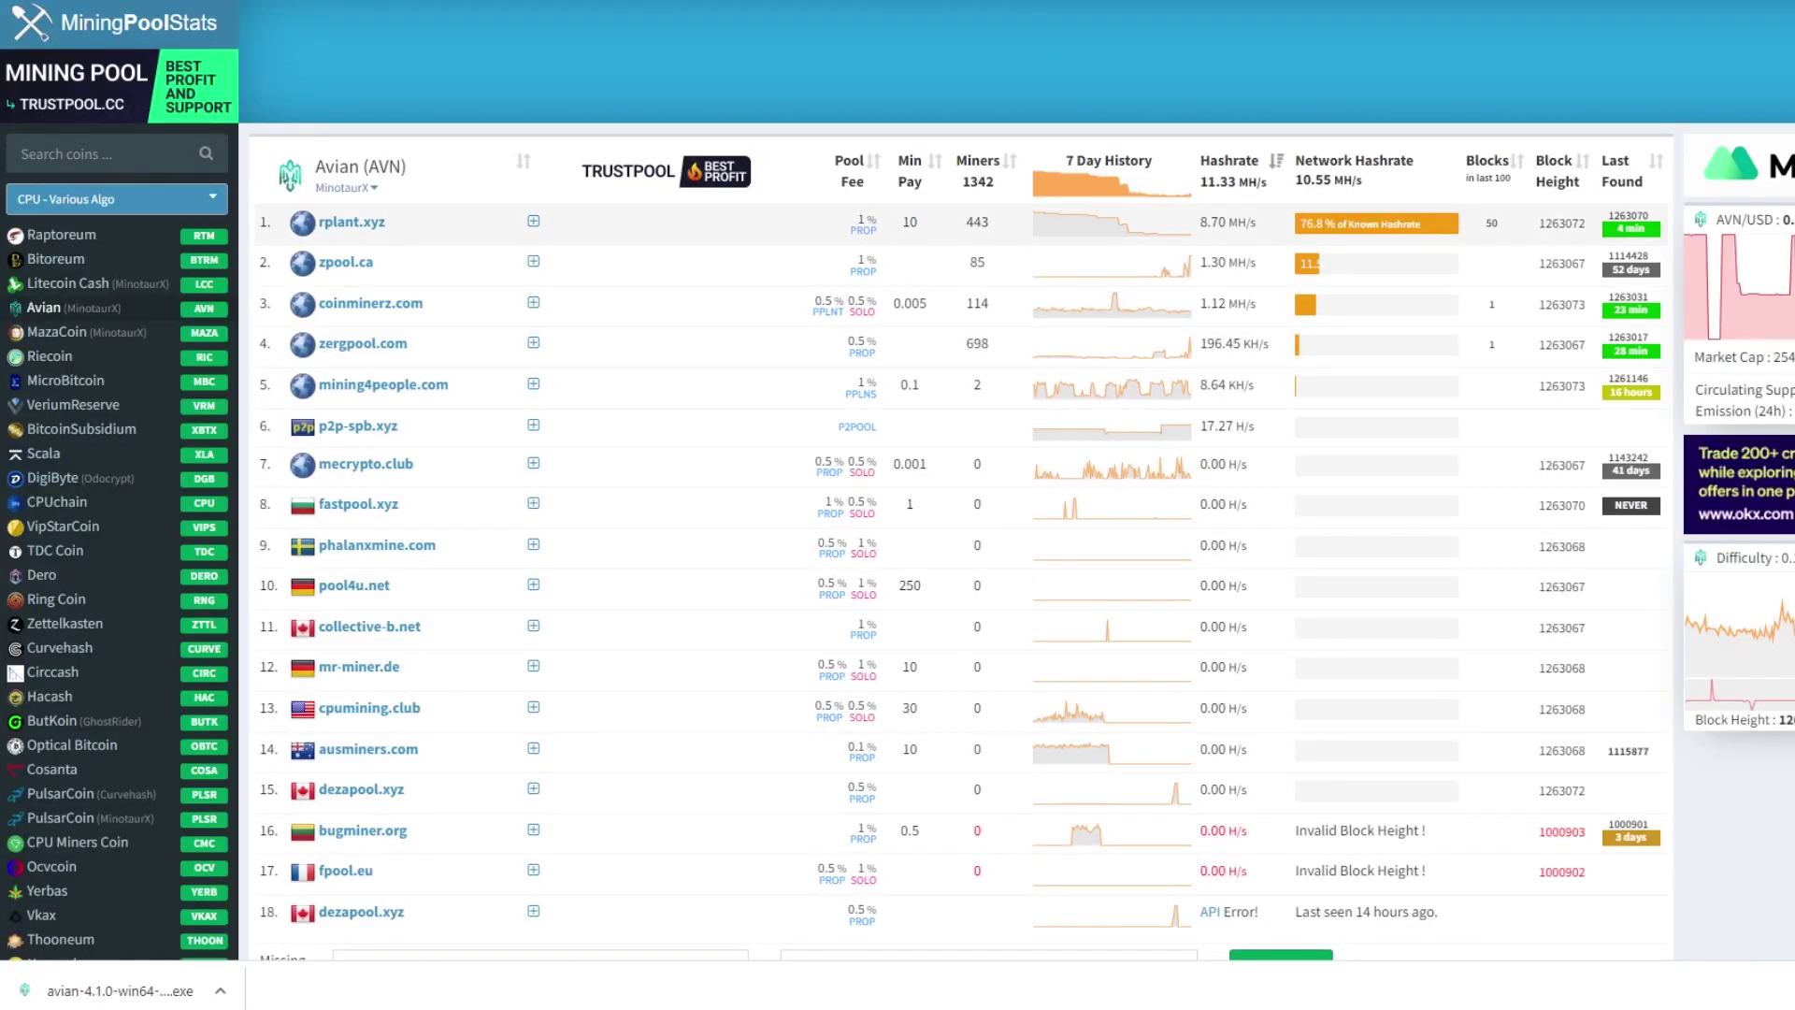
- Highlight the leading Avian MinotaurX pools and rplant.xyz's 87.0 % of known hashrate
left_click_drag(292, 222, 421, 751)
left_click(458, 223)
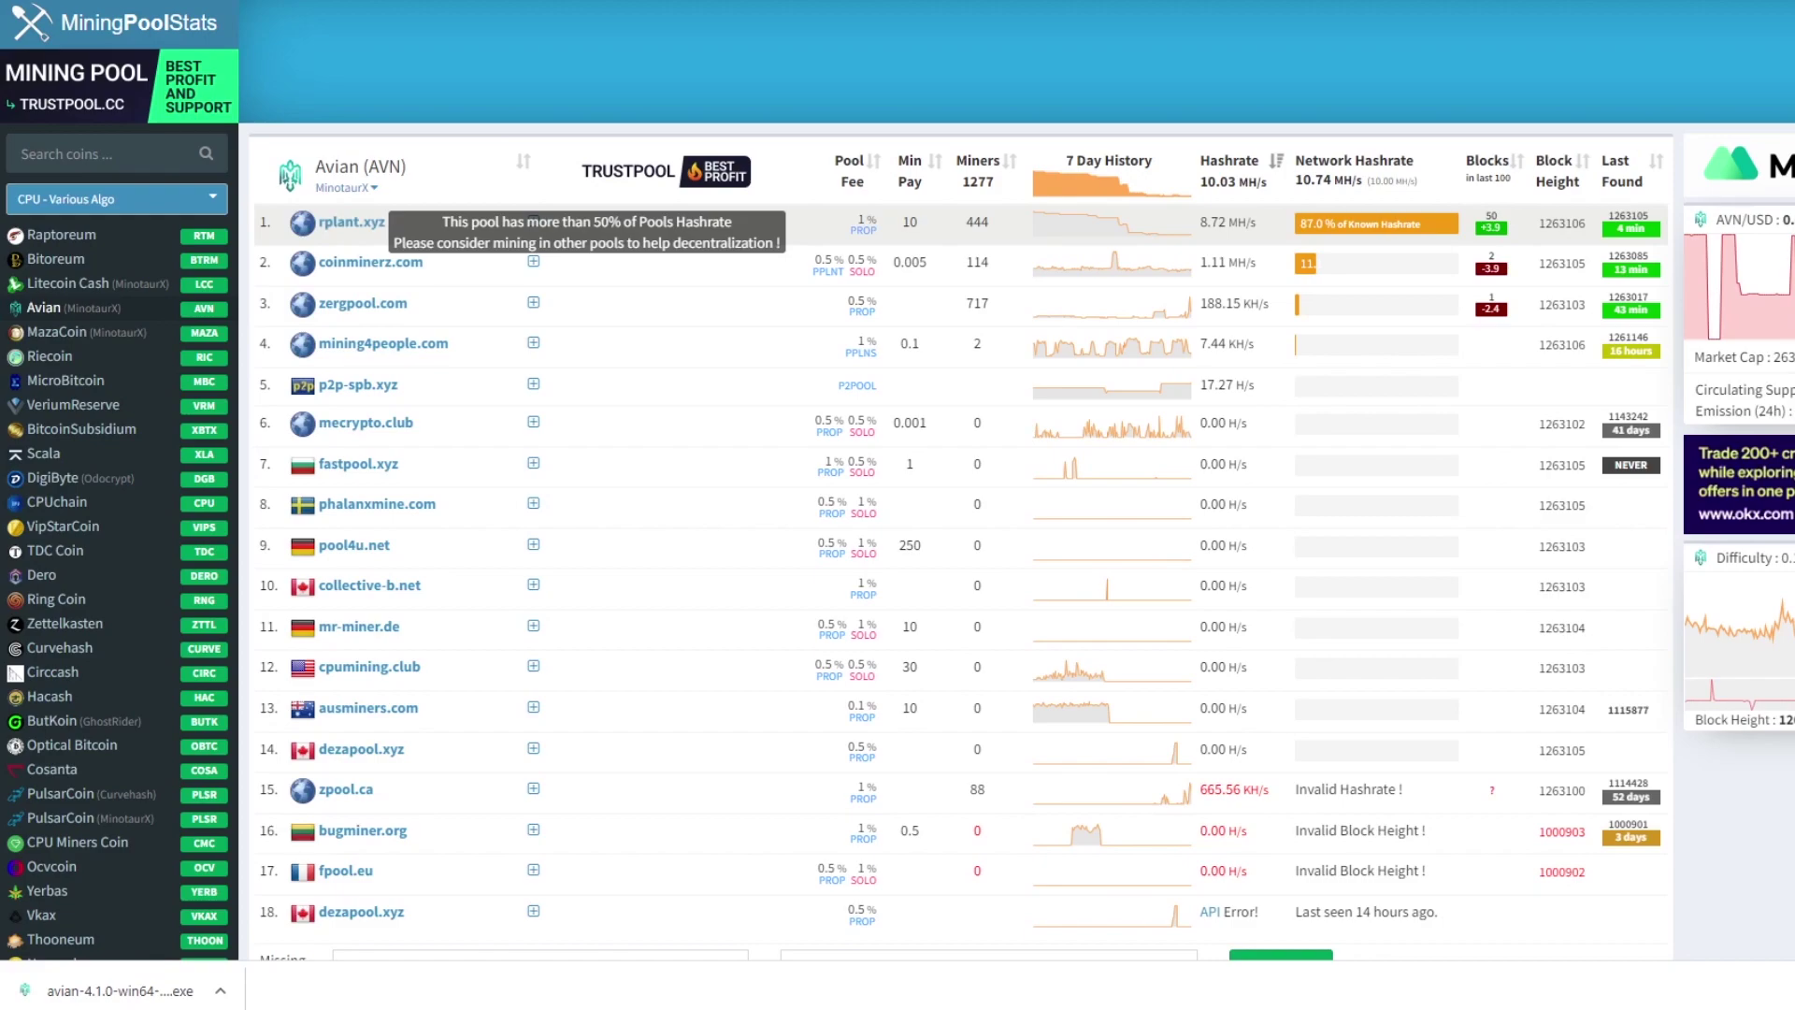
left_click_drag(1423, 225, 1299, 224)
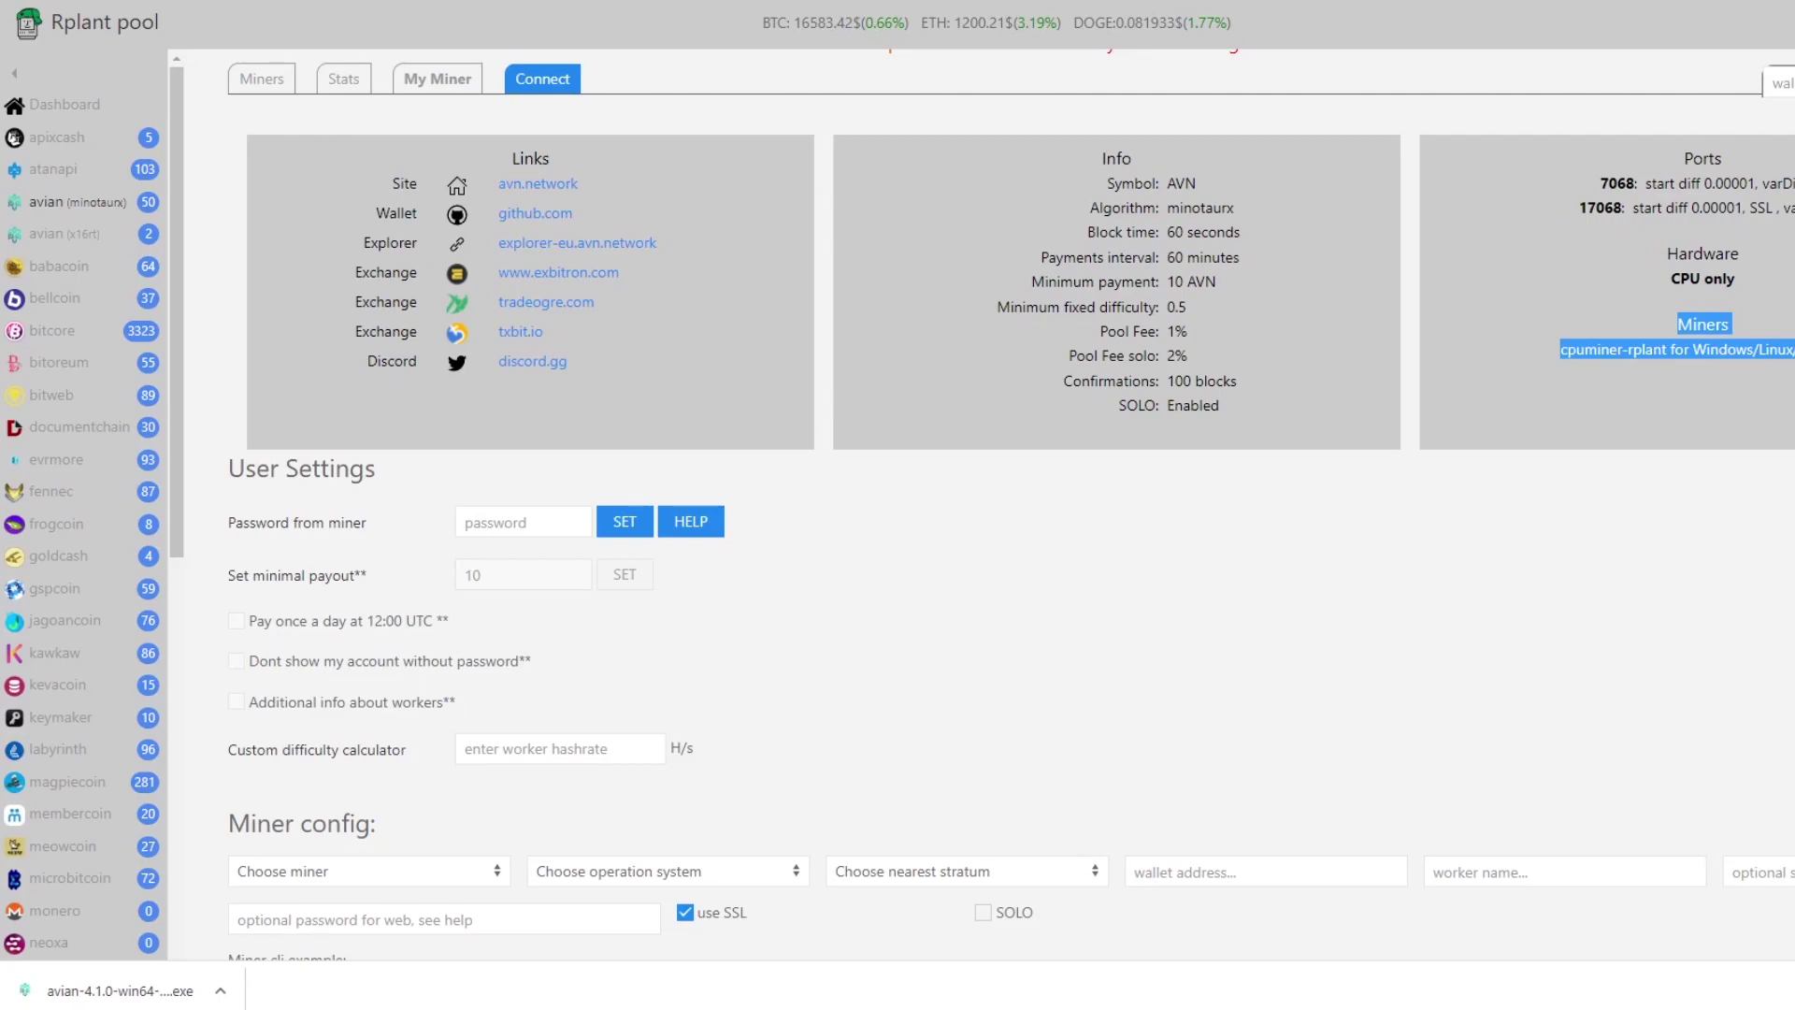
- Look at the pool's top miners and recent blocks, then return to the Connect details
left_click(1776, 402)
scroll(982, 505, "up", 3)
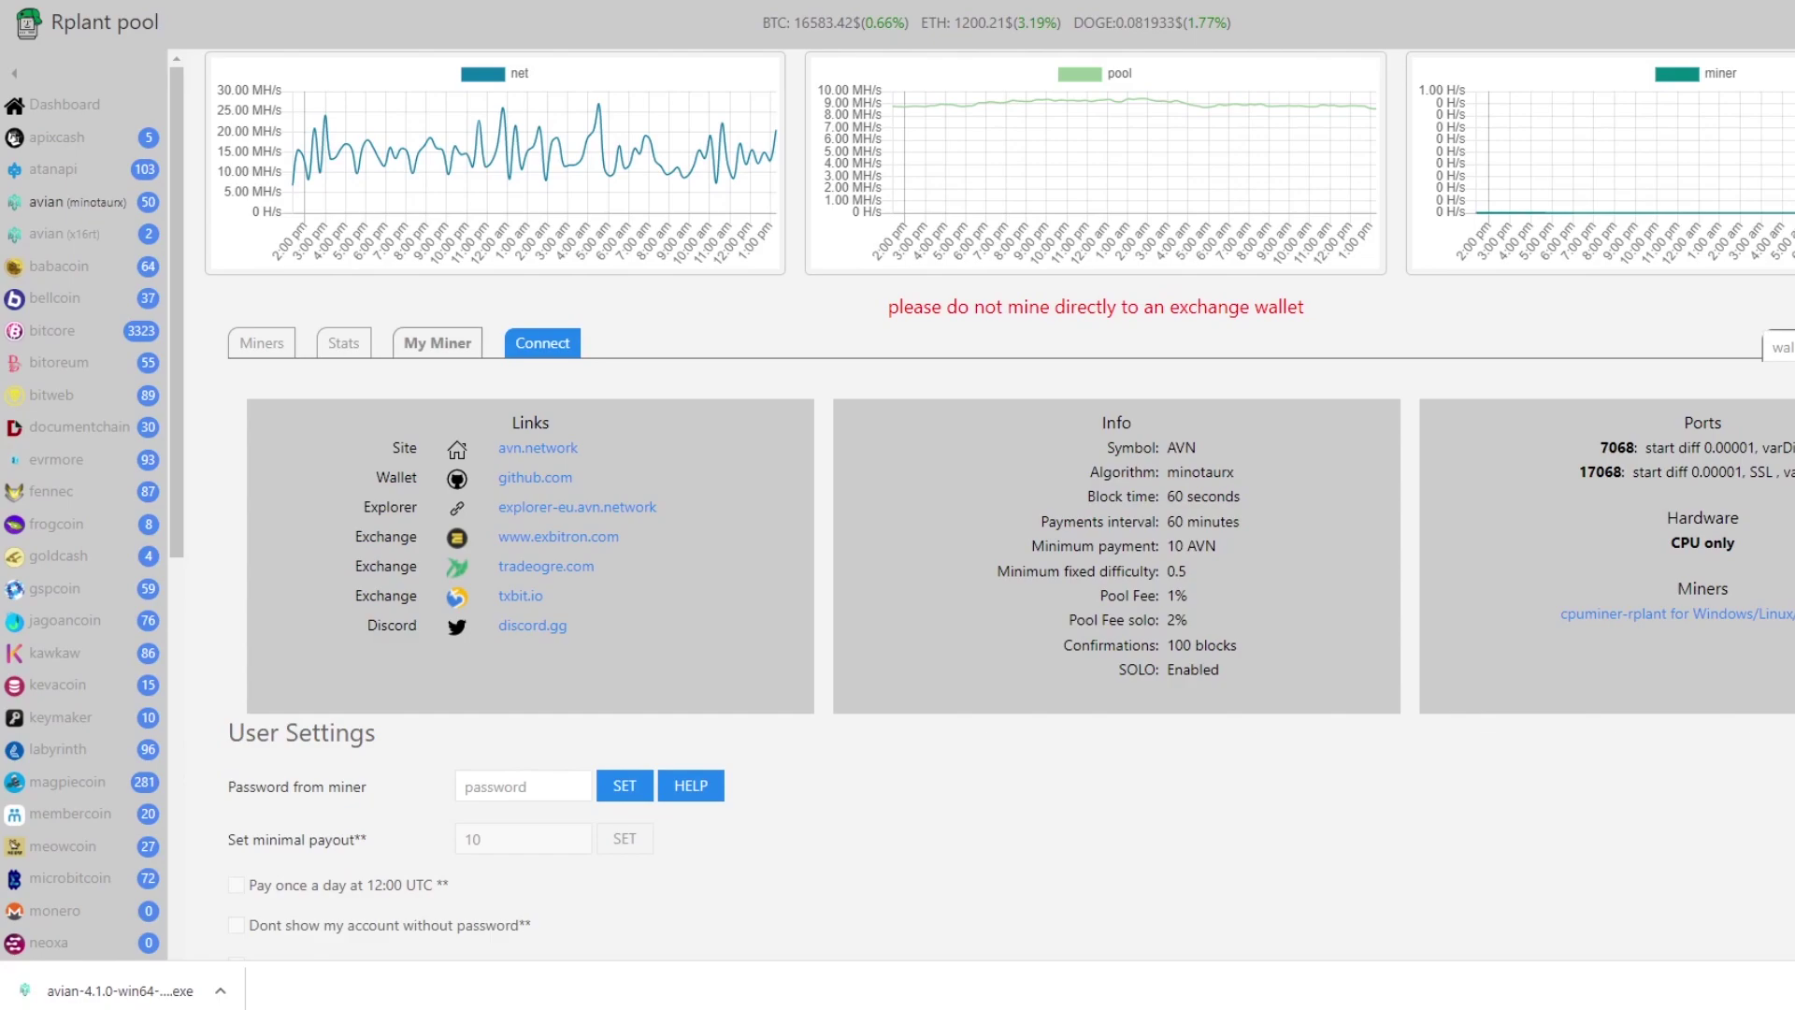
left_click(262, 344)
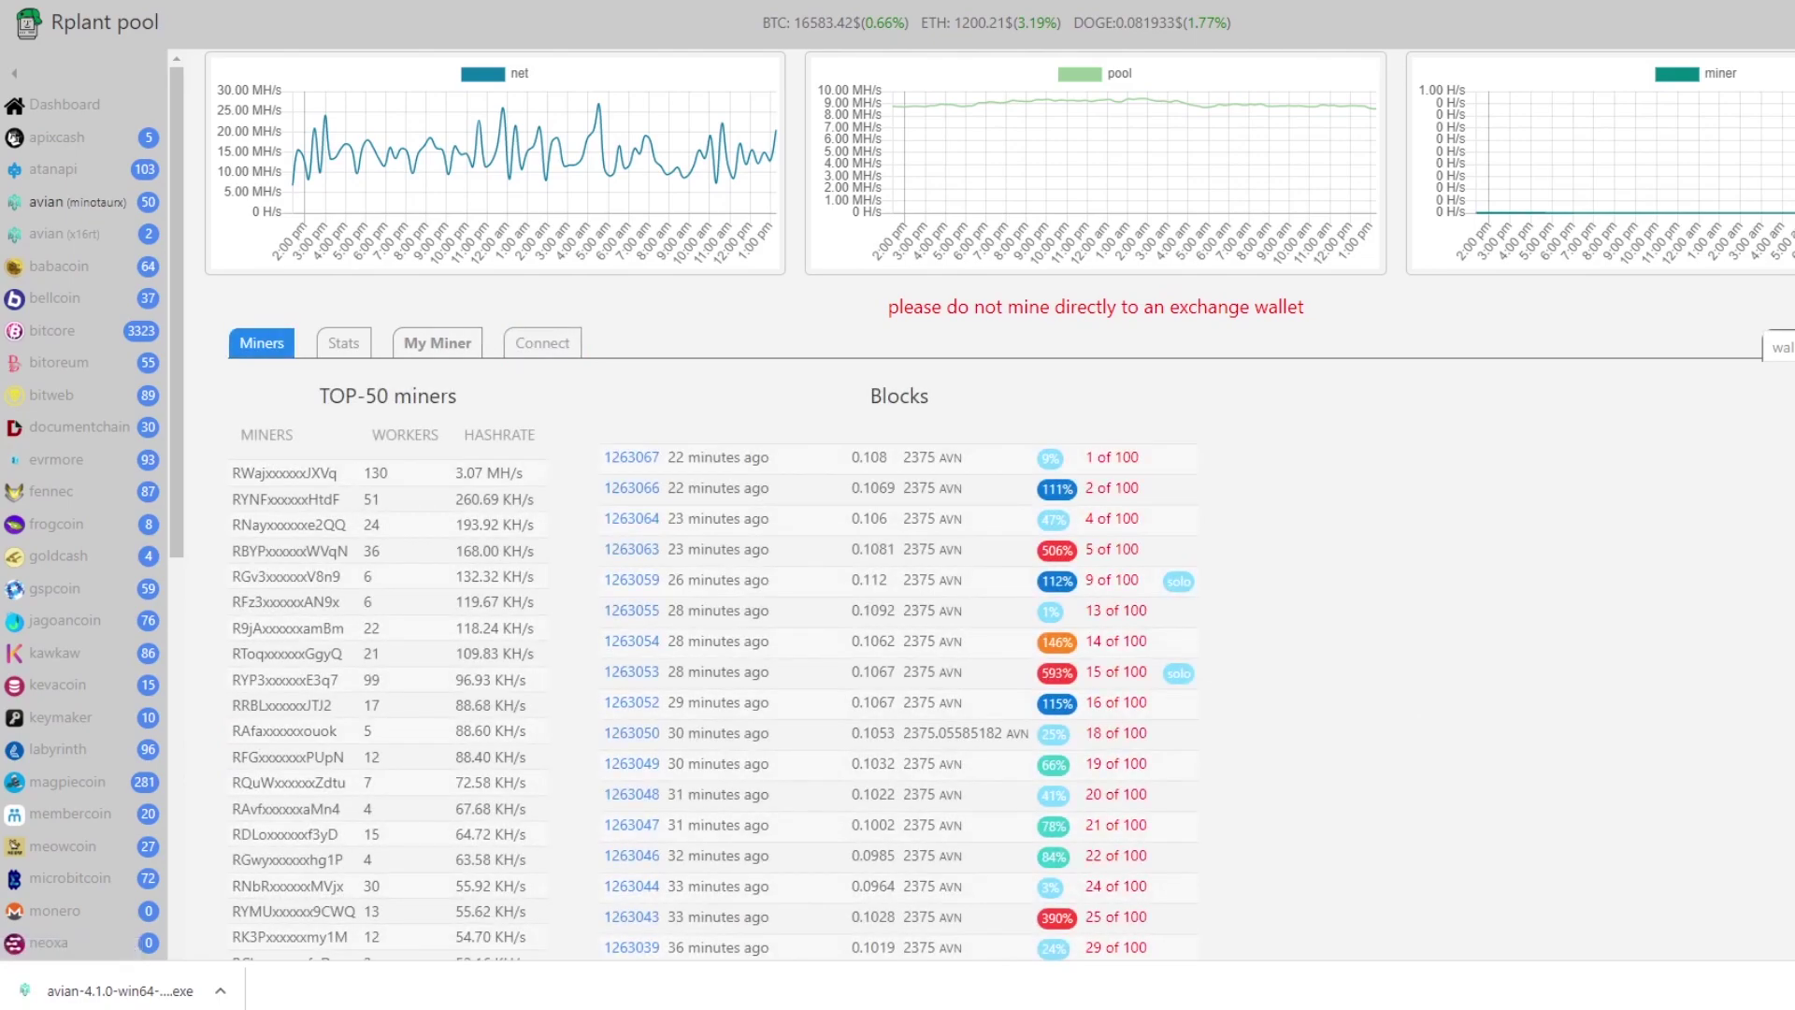
left_click(543, 342)
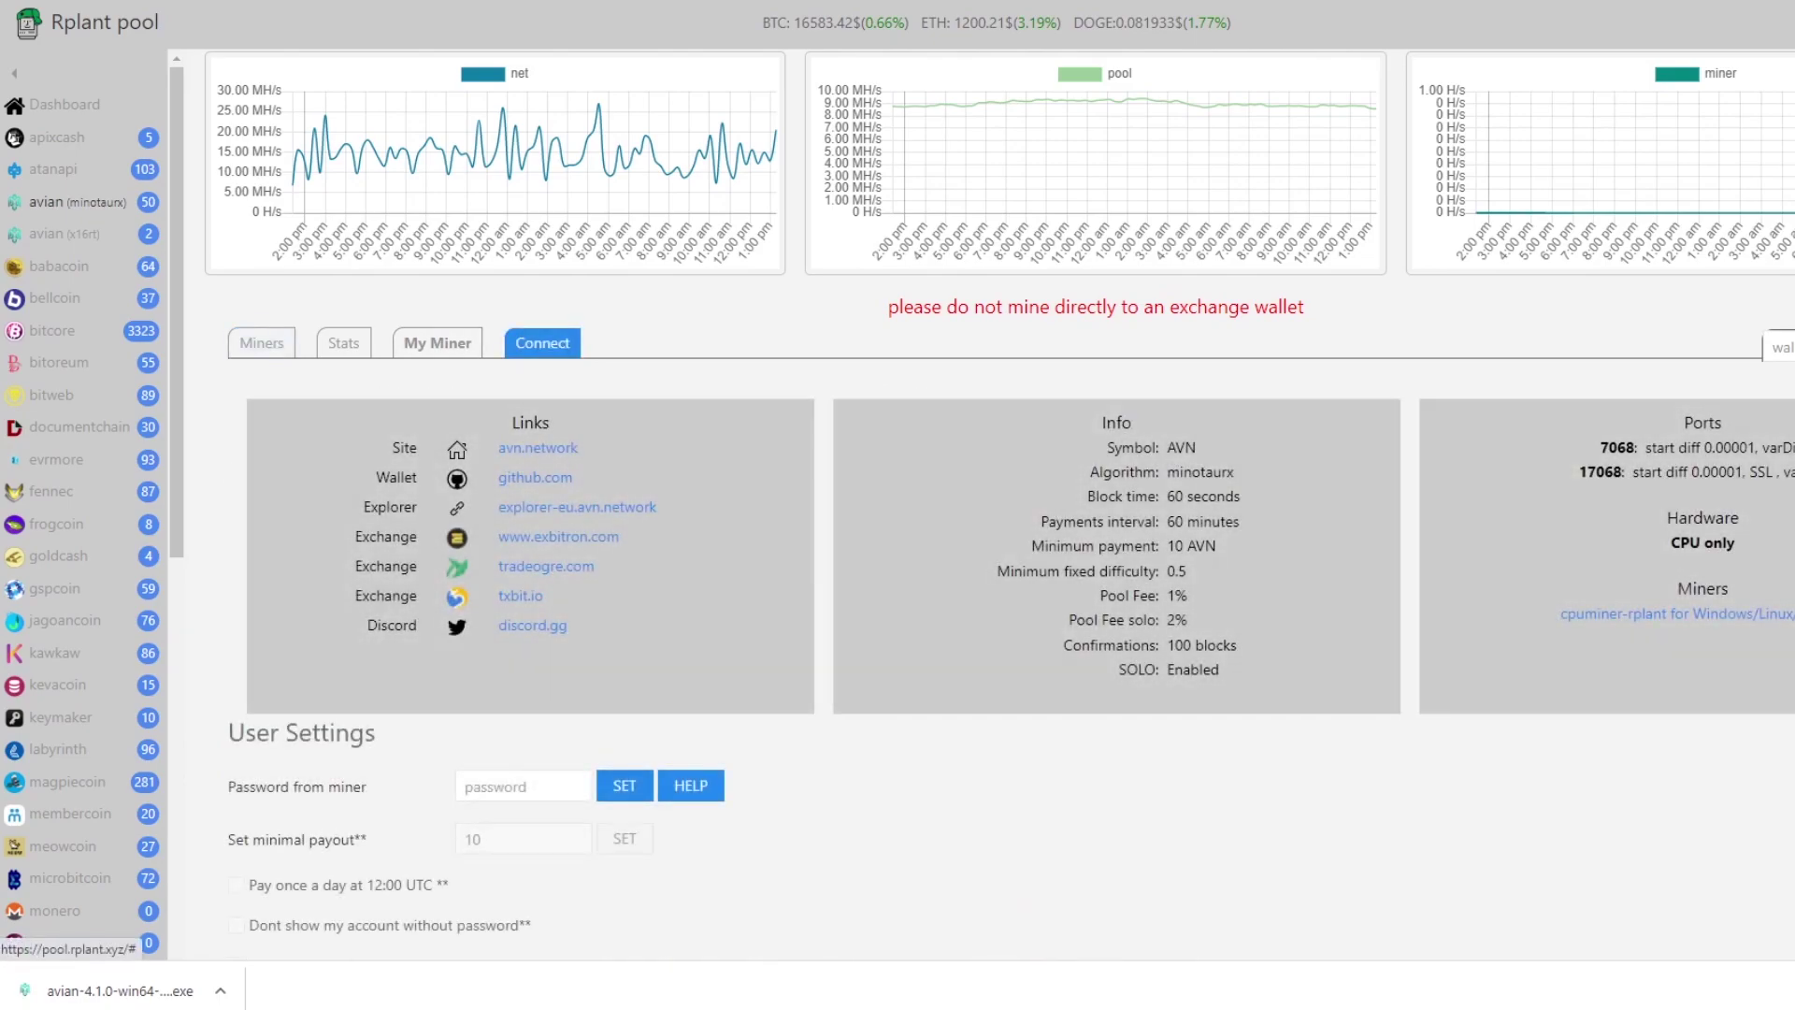
- Open the download page for the recommended cpuminer-rplant miner
scroll(1000, 503, "down", 1)
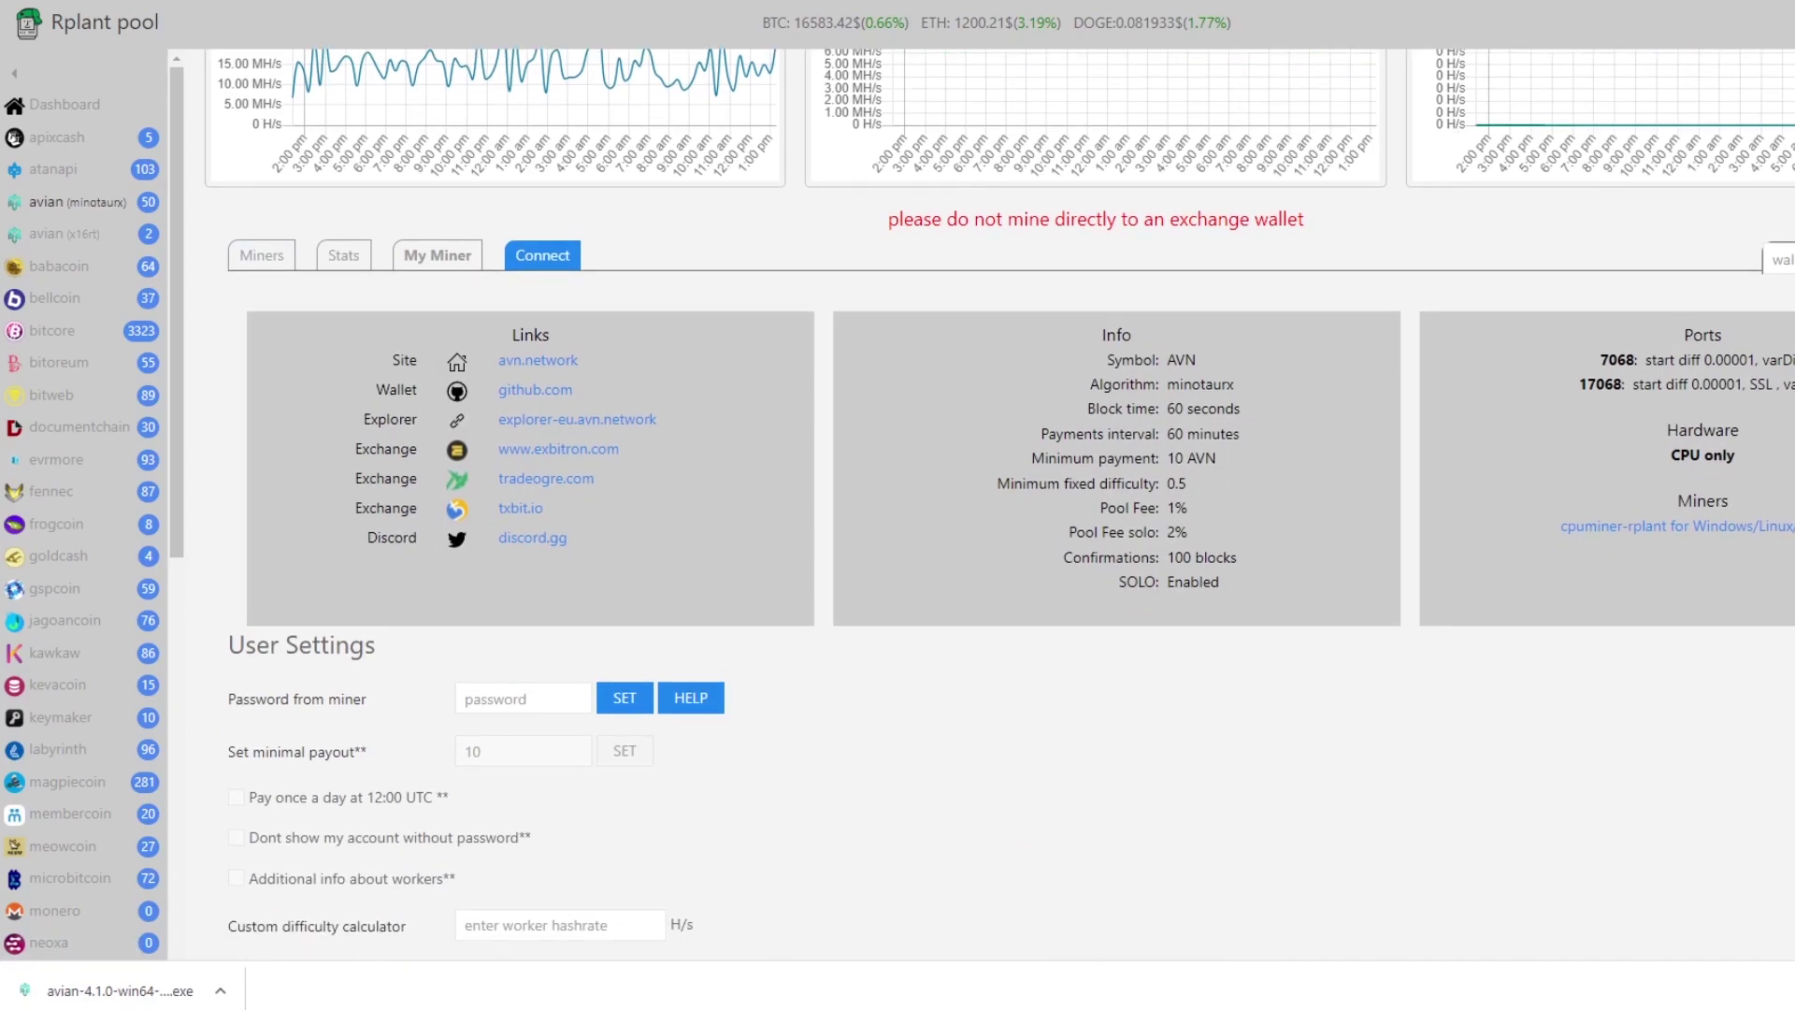
left_click_drag(1677, 501, 1792, 527)
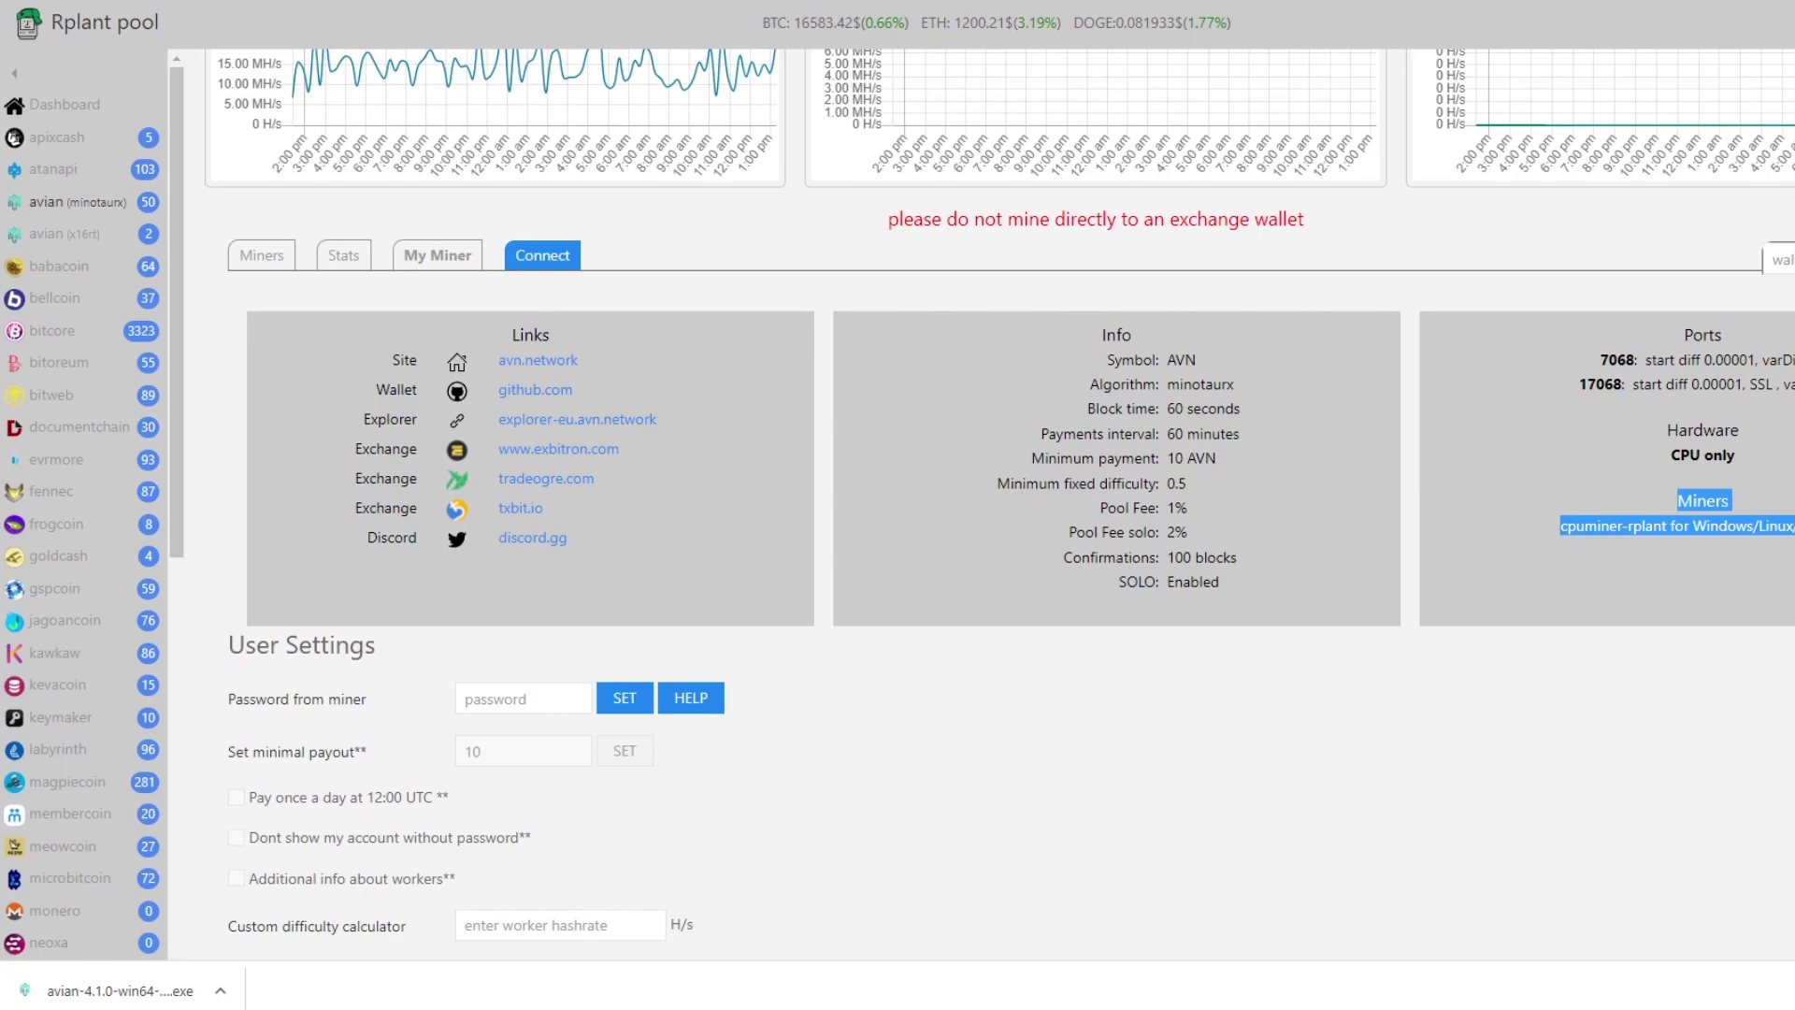
left_click(1739, 576)
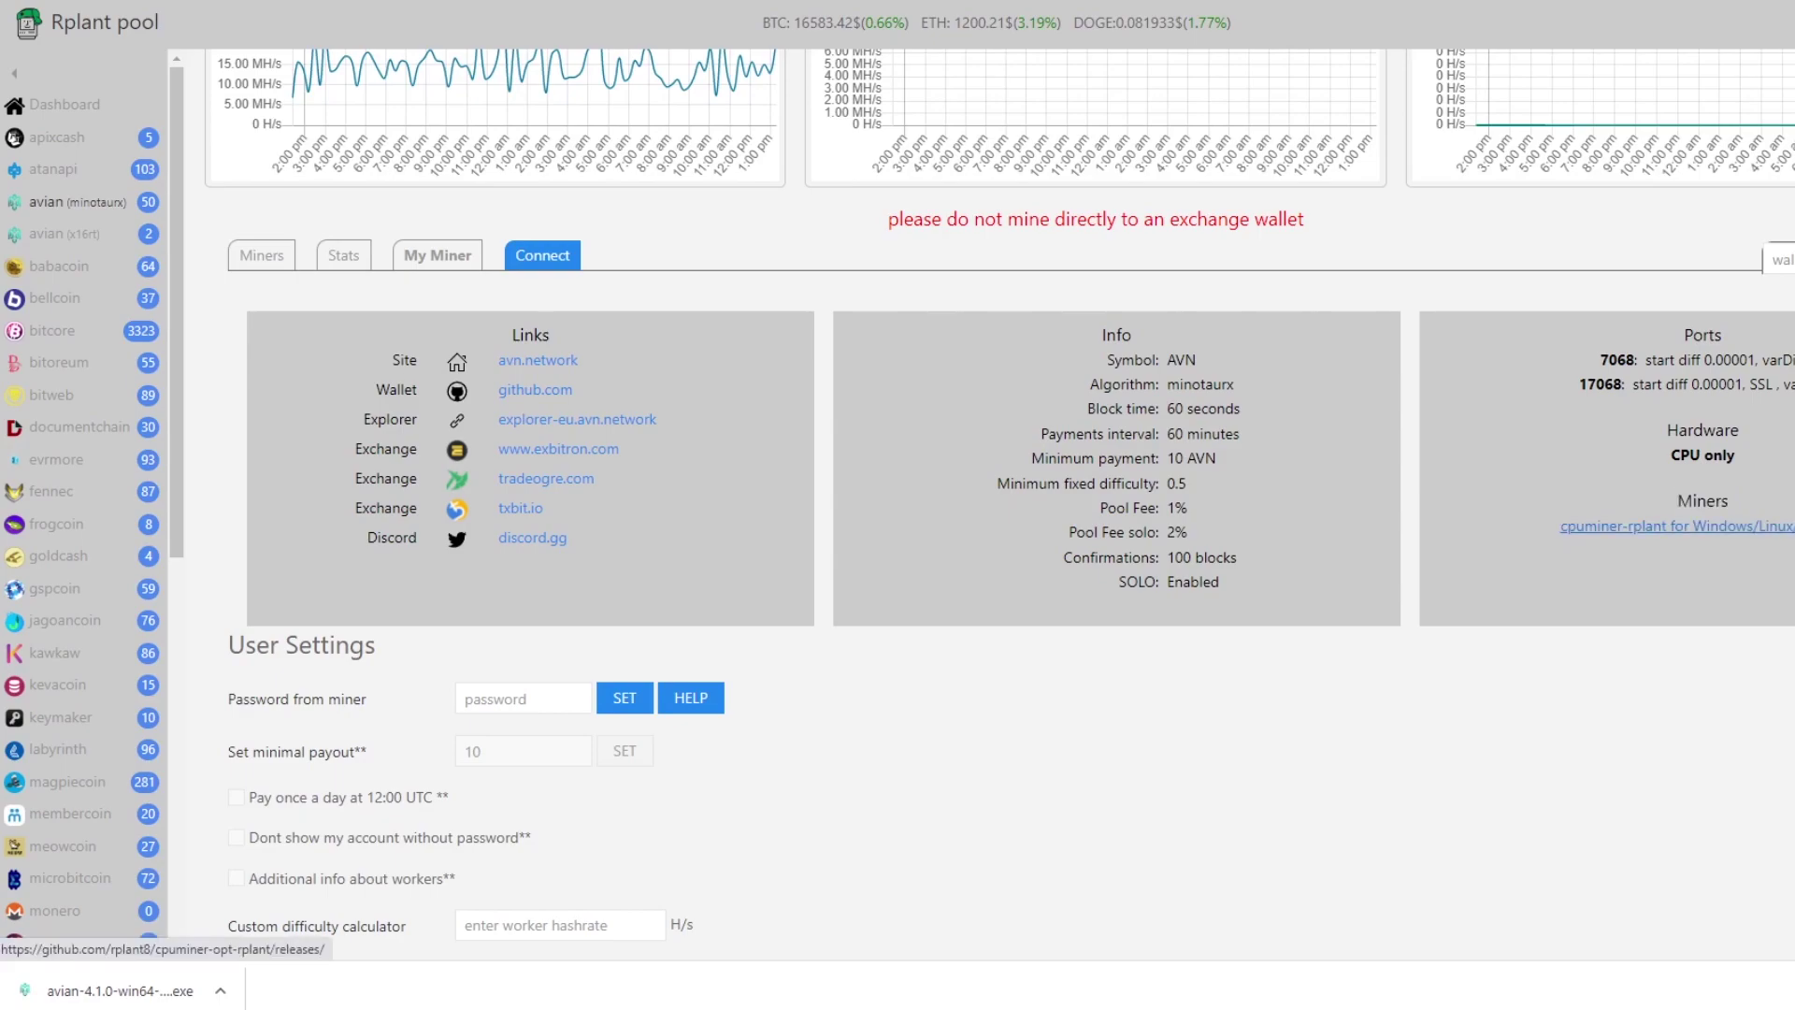
left_click(1678, 526)
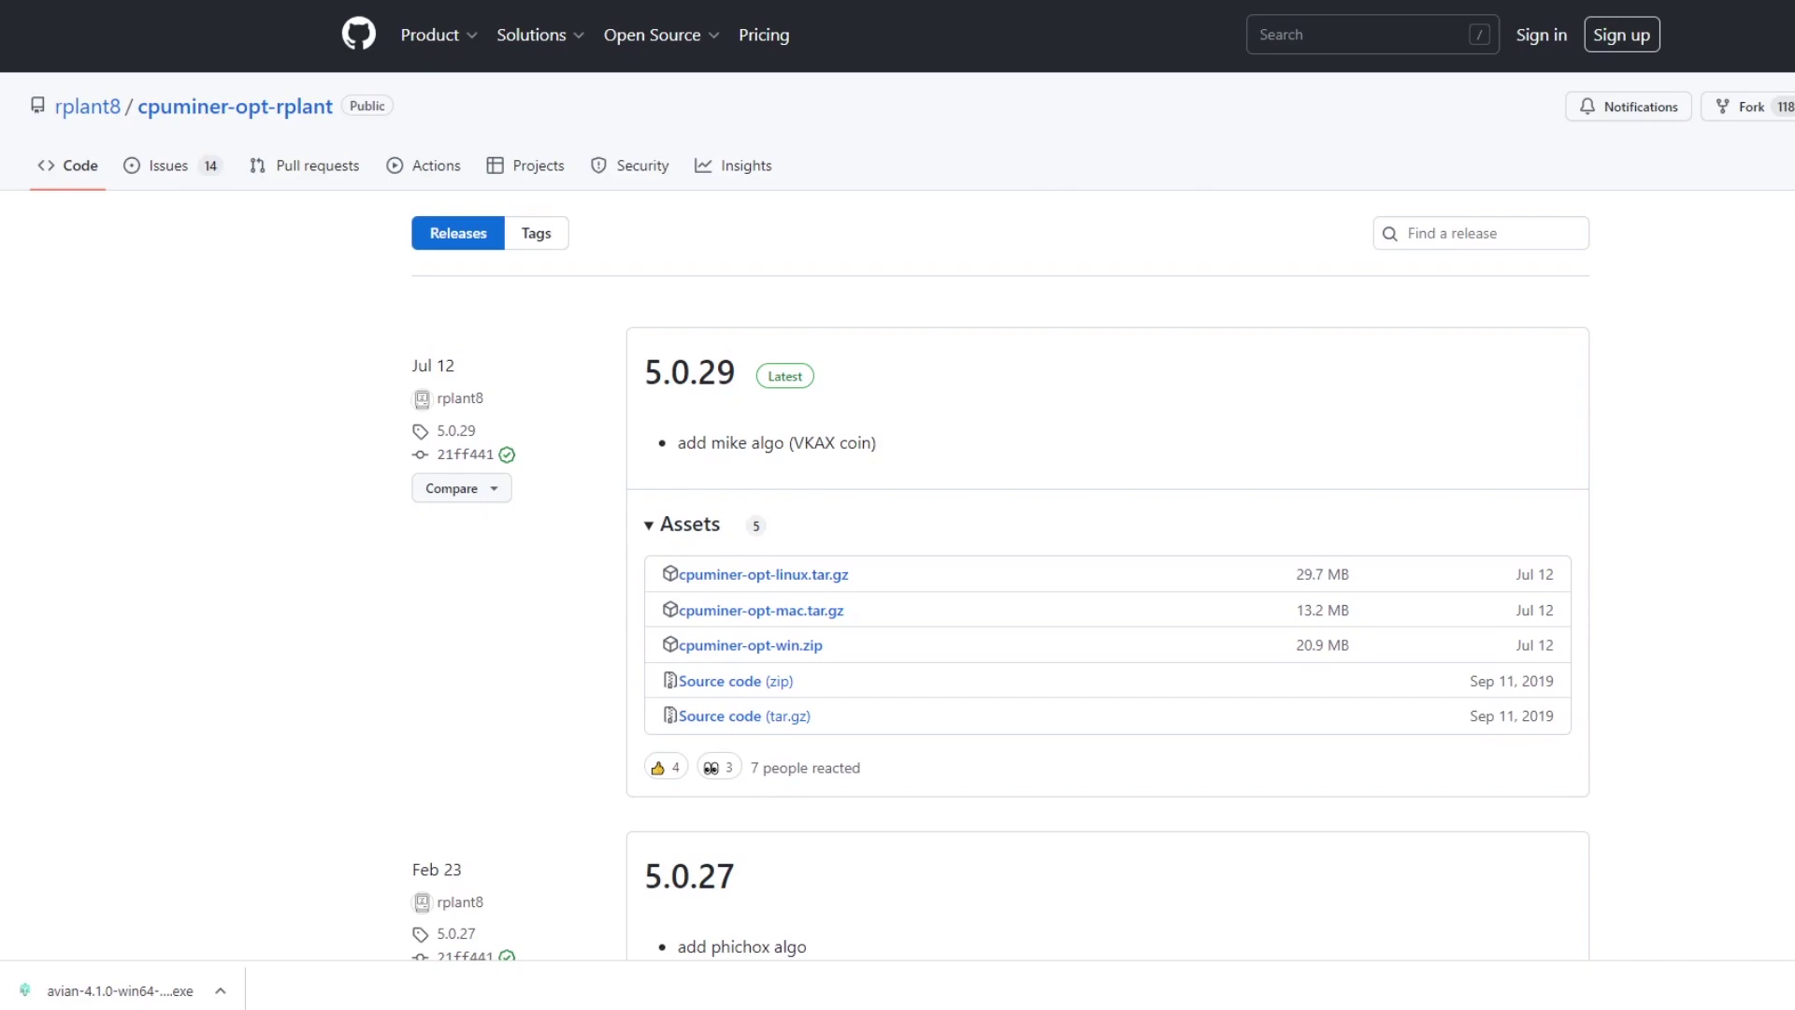
- Download cpuminer-opt-win.zip from the 5.0.29 release assets
left_click_drag(675, 572, 827, 647)
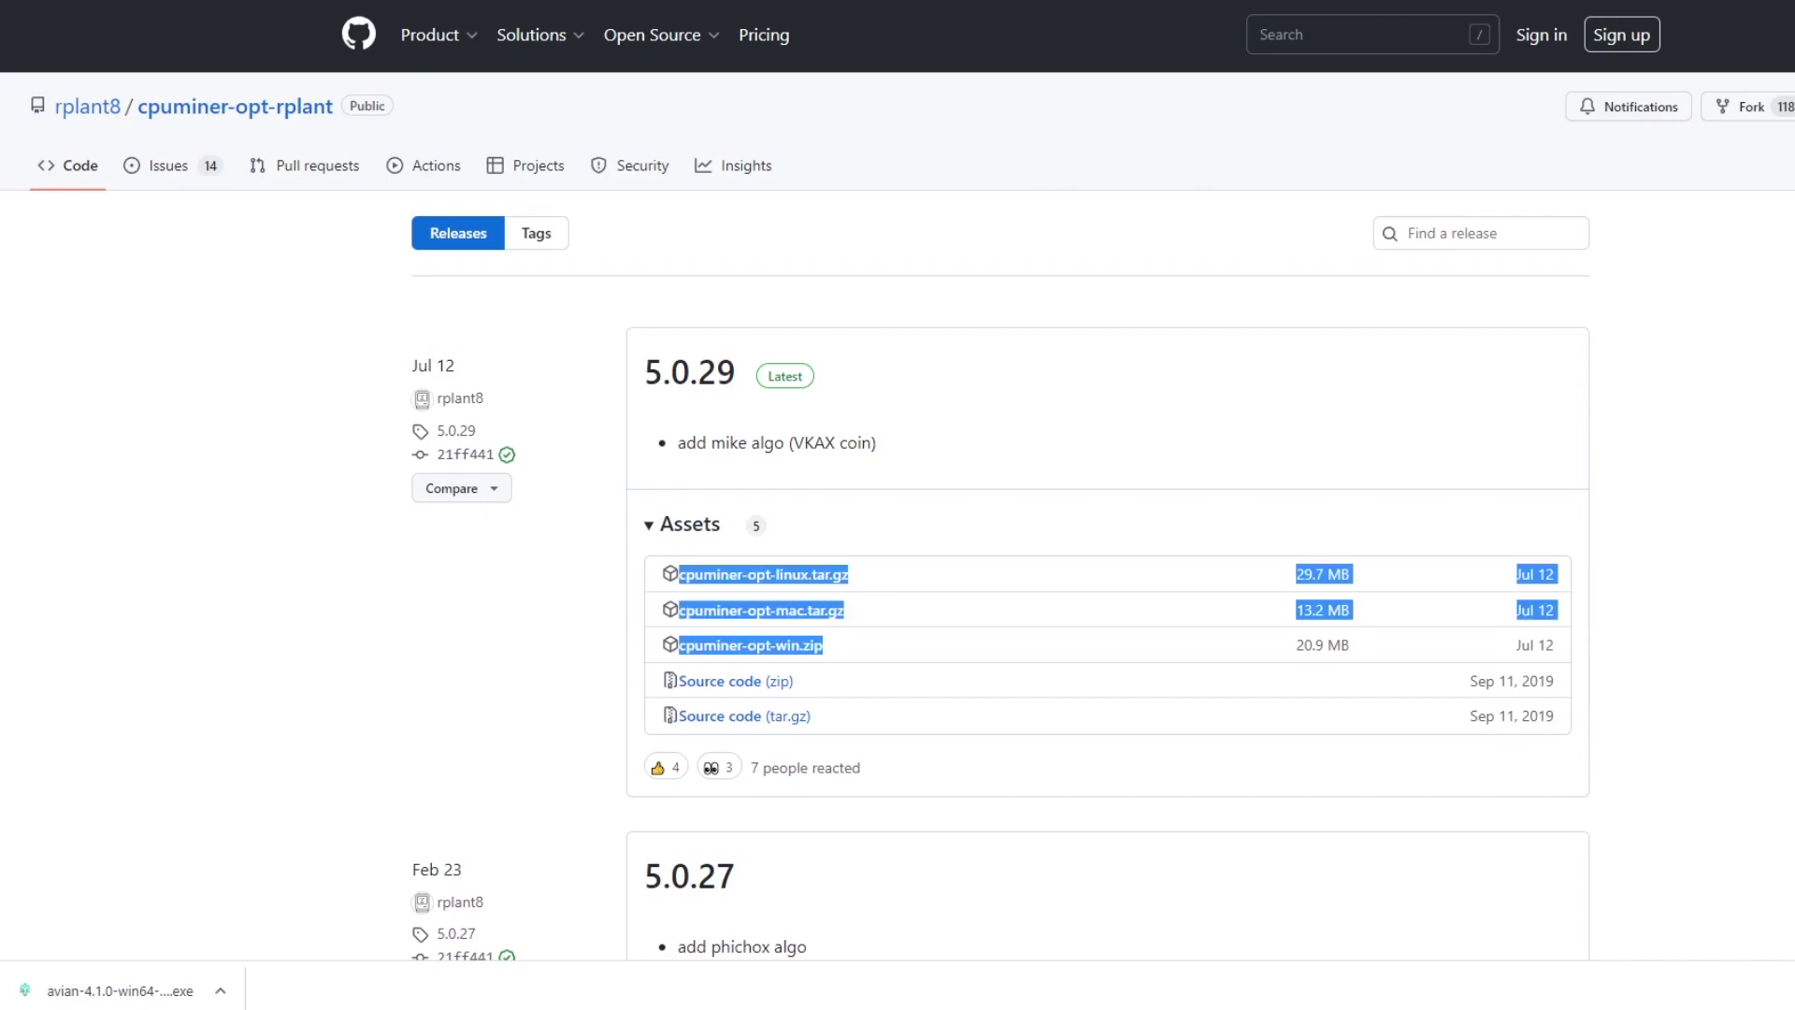
left_click(944, 648)
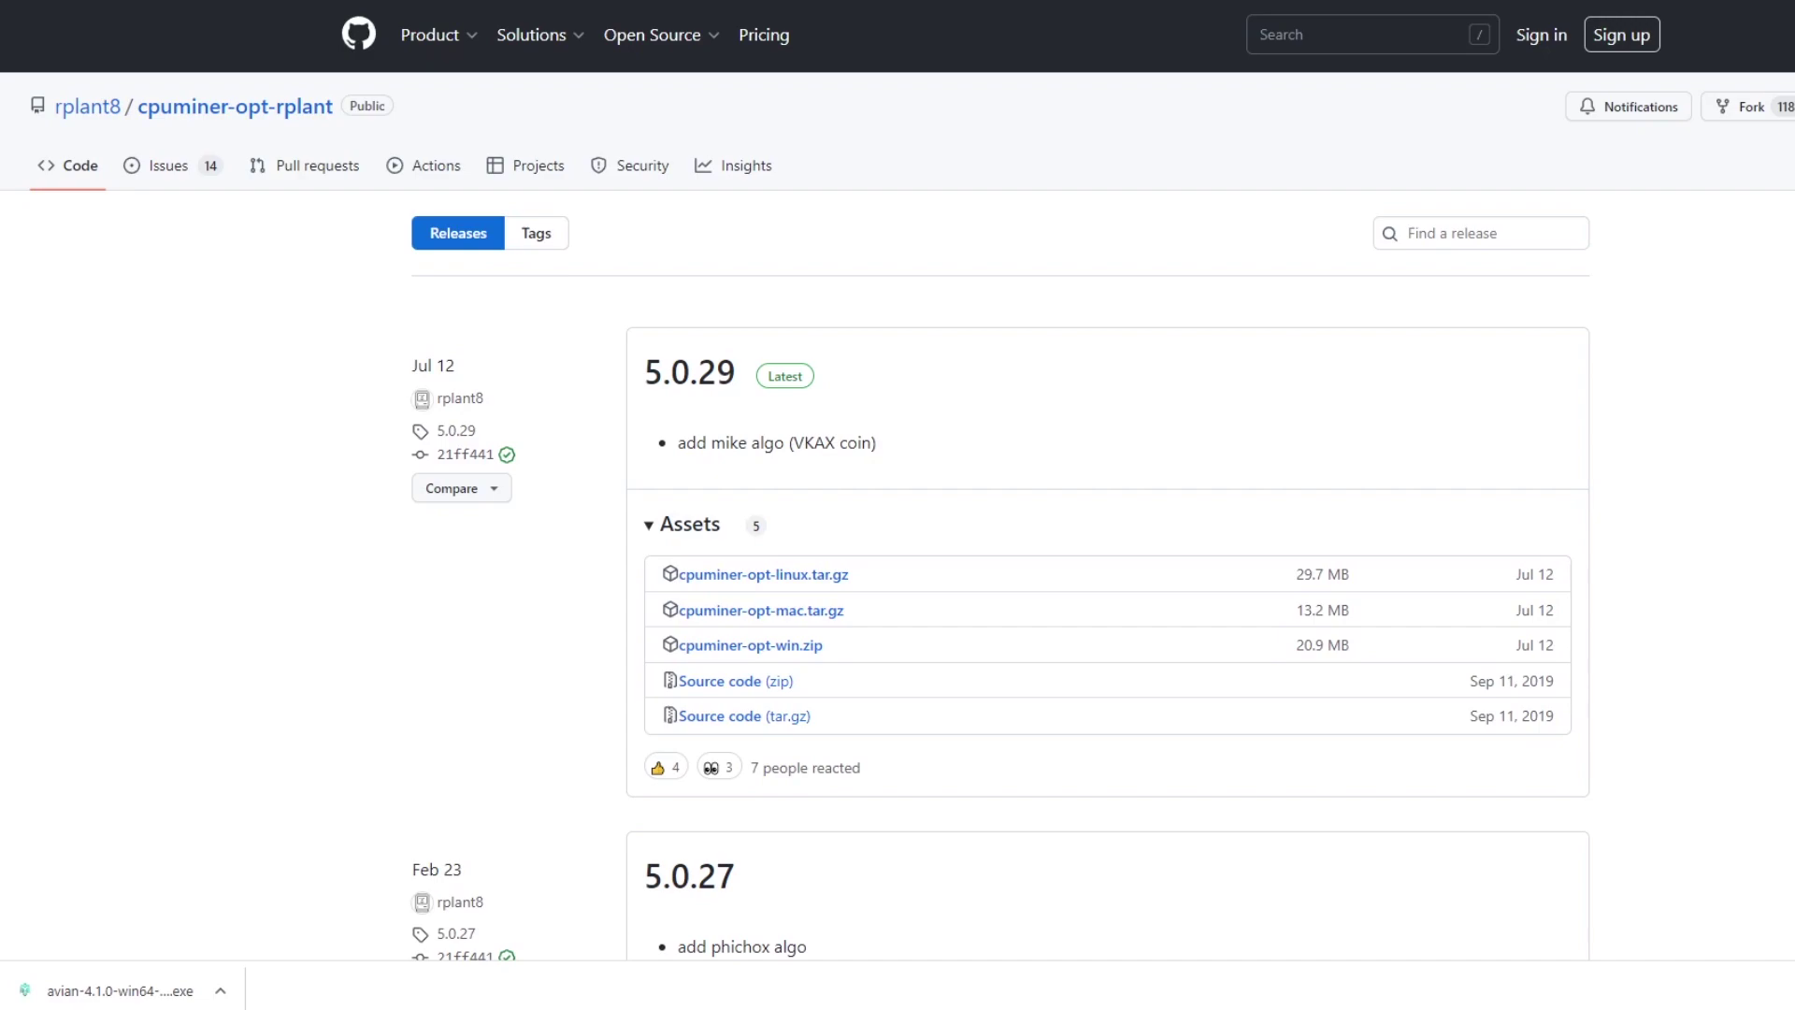
left_click(804, 645)
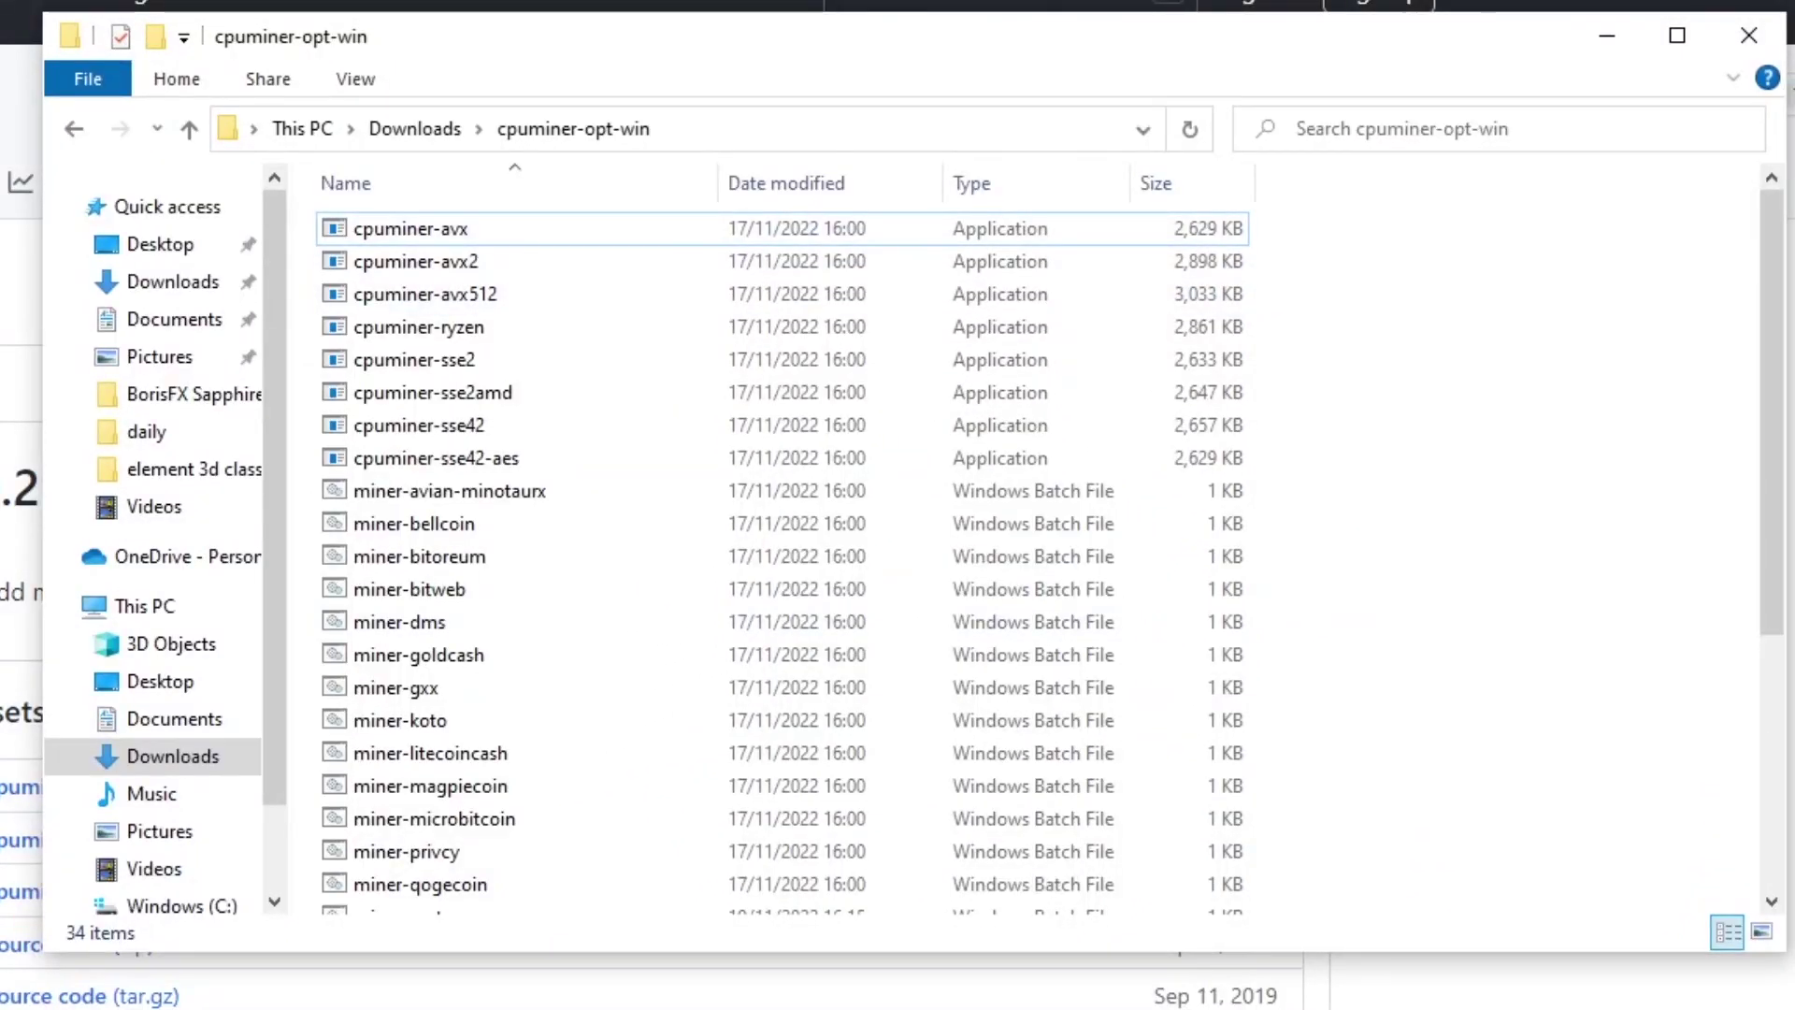
- Look over the eight cpuminer application files in the cpuminer-opt-win folder
left_click_drag(299, 224, 521, 921)
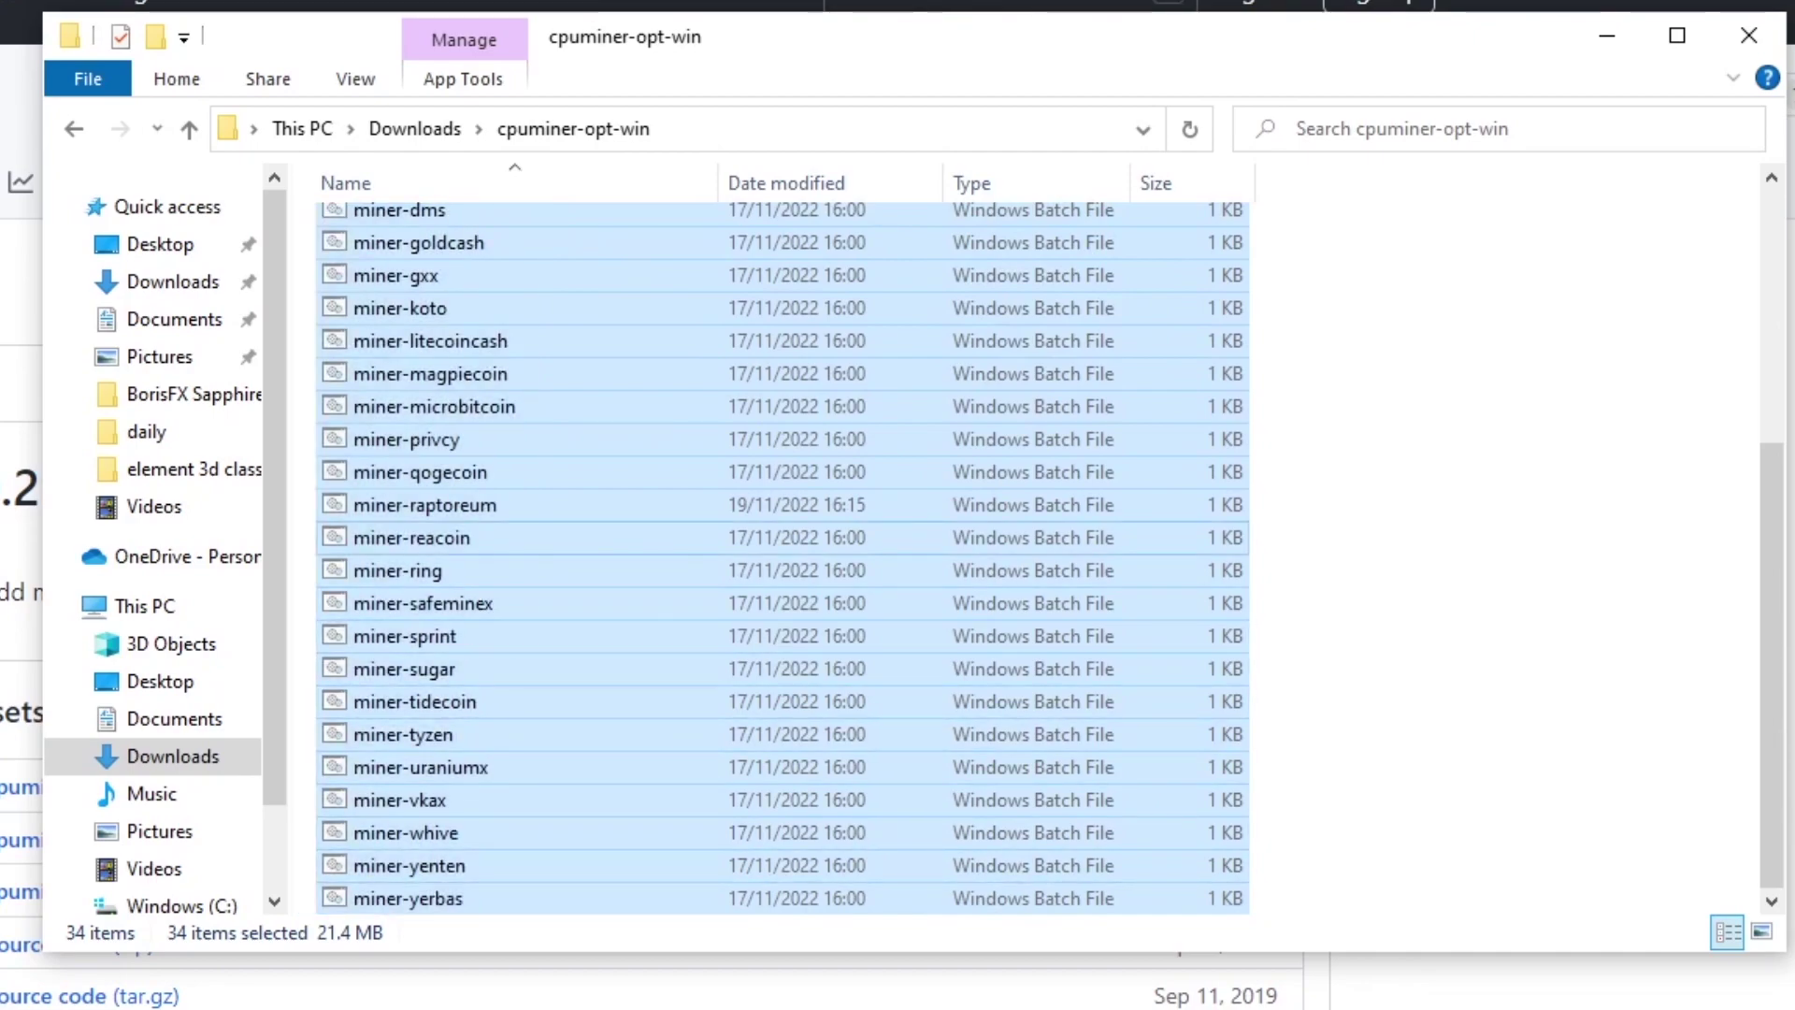
left_click(1440, 561)
scroll(1440, 561, "up", 1)
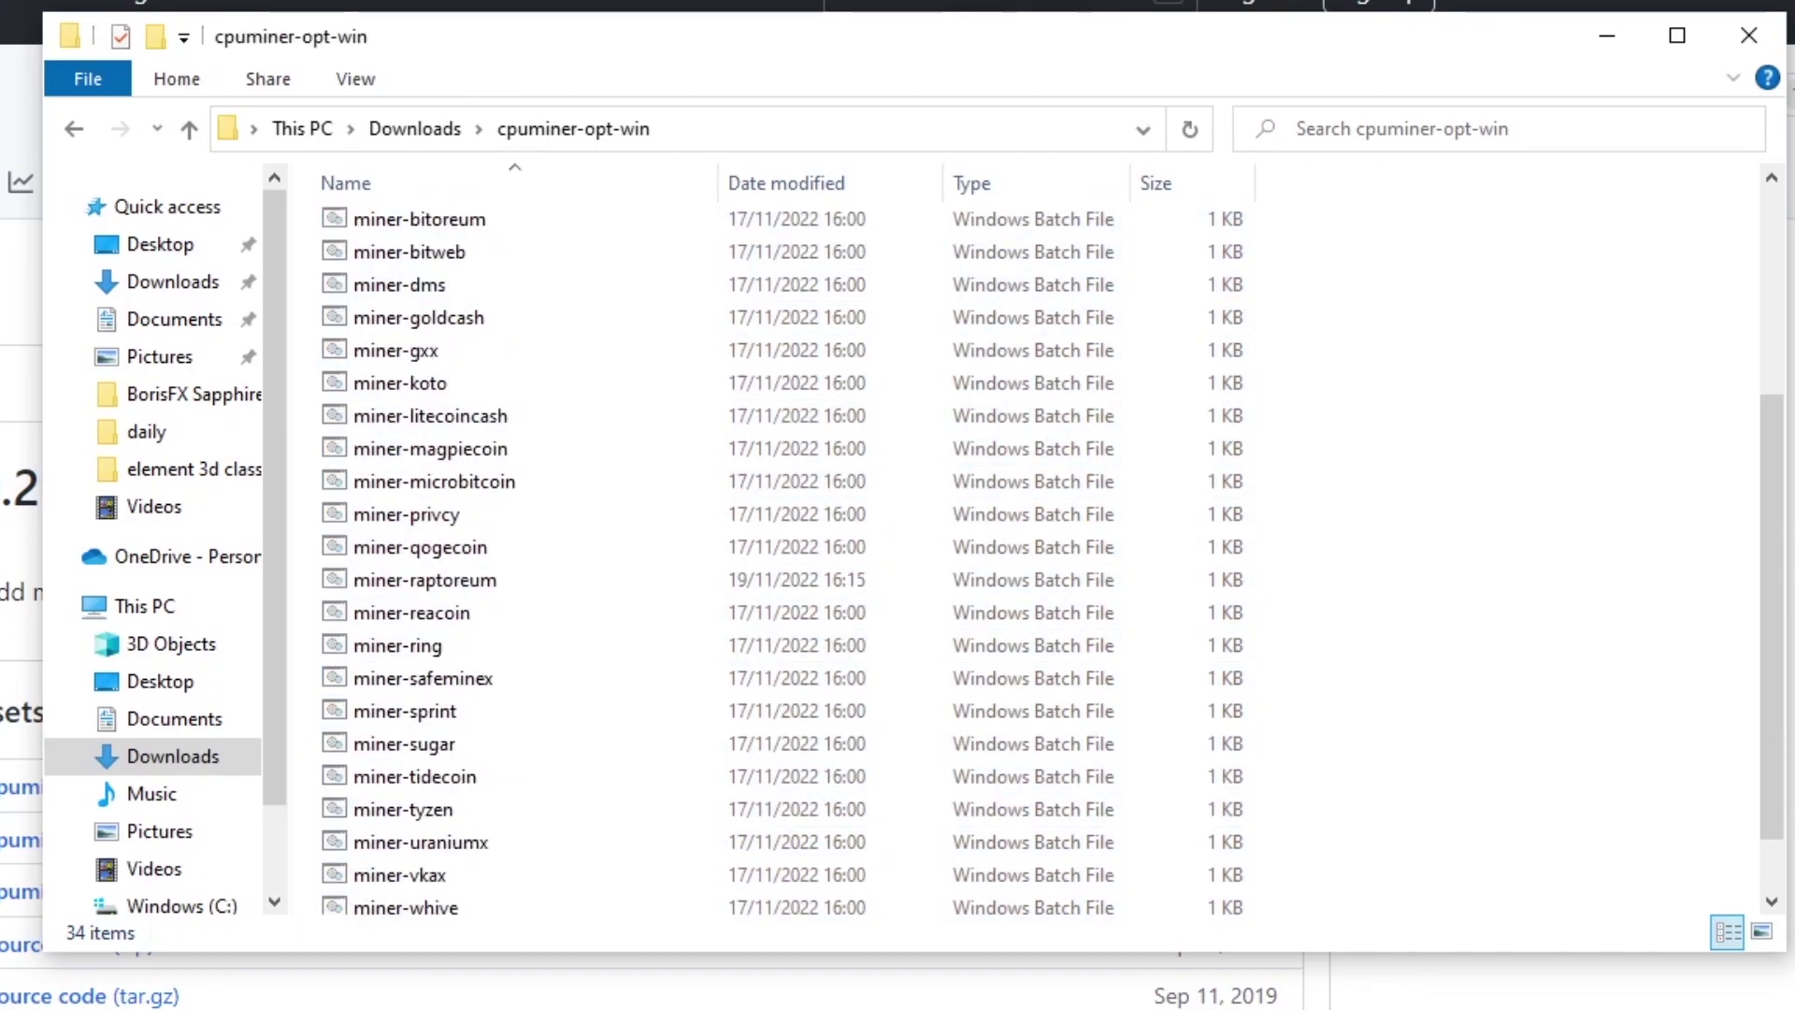
scroll(449, 481, "up", 3)
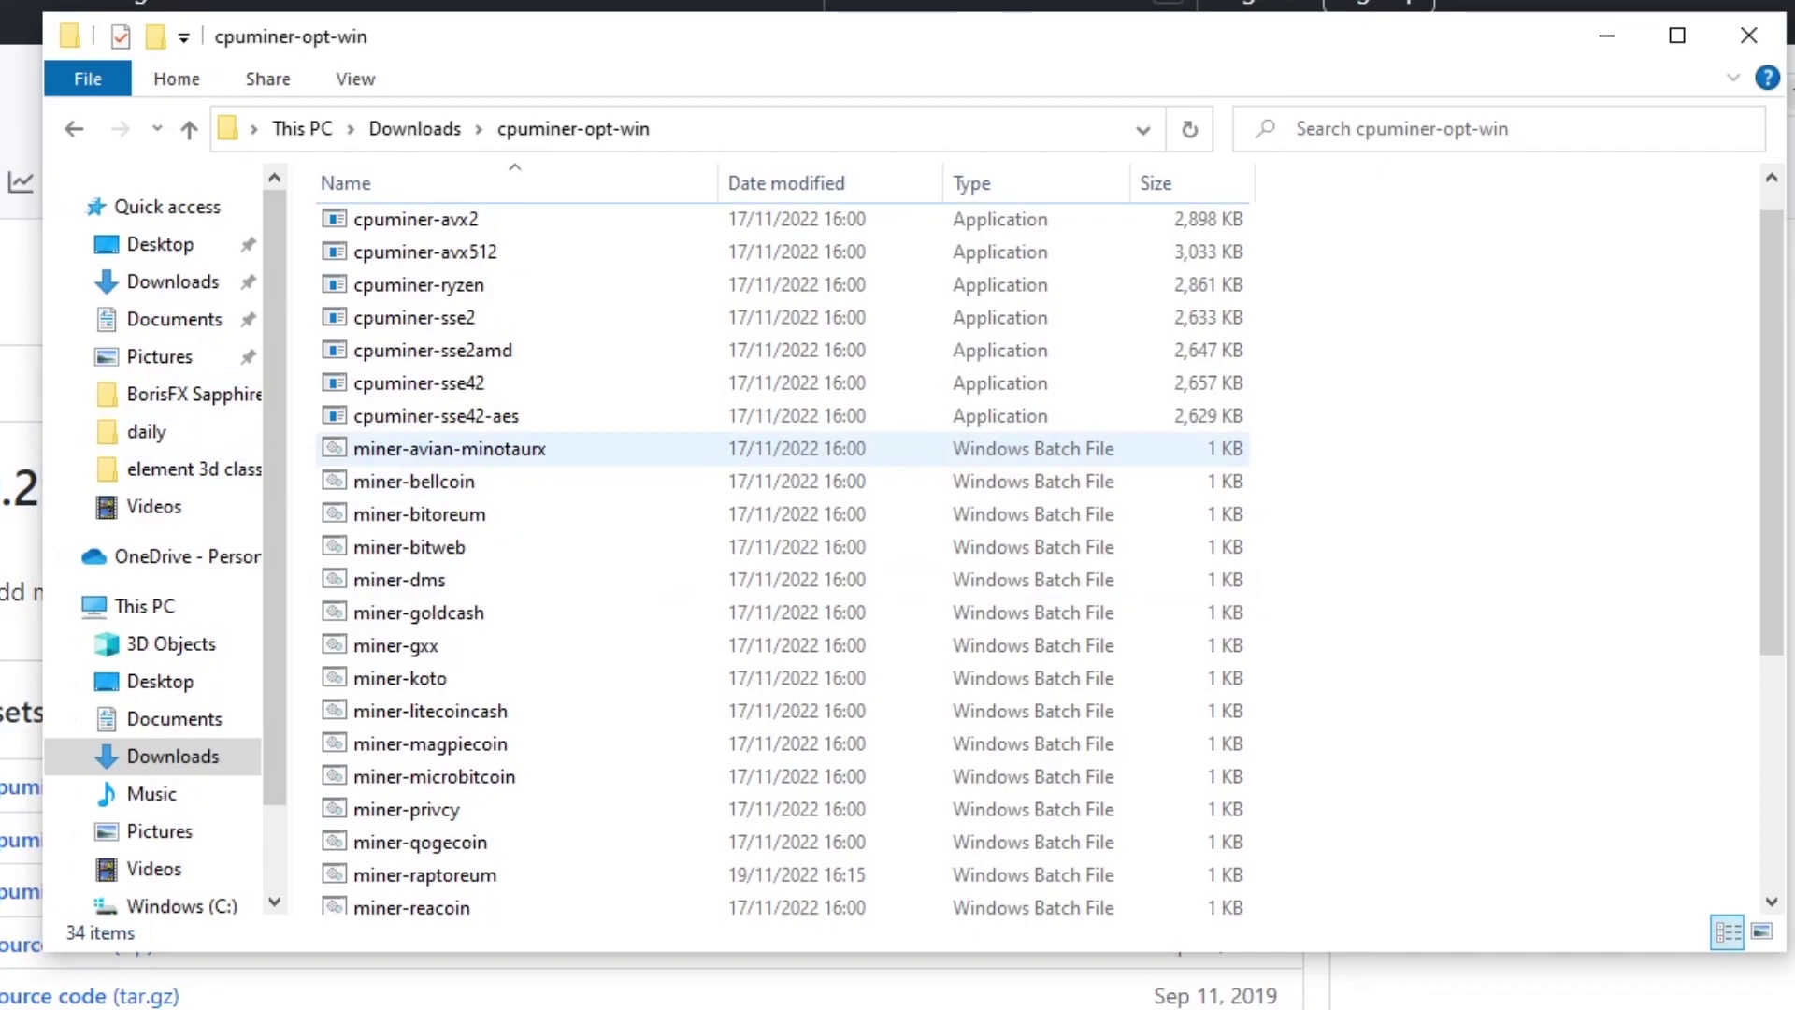
- Open miner-avian-minotaurx.bat for editing, allowing it through SmartScreen with Run anyway
left_click_drag(449, 449, 551, 458)
right_click(464, 446)
left_click(534, 504)
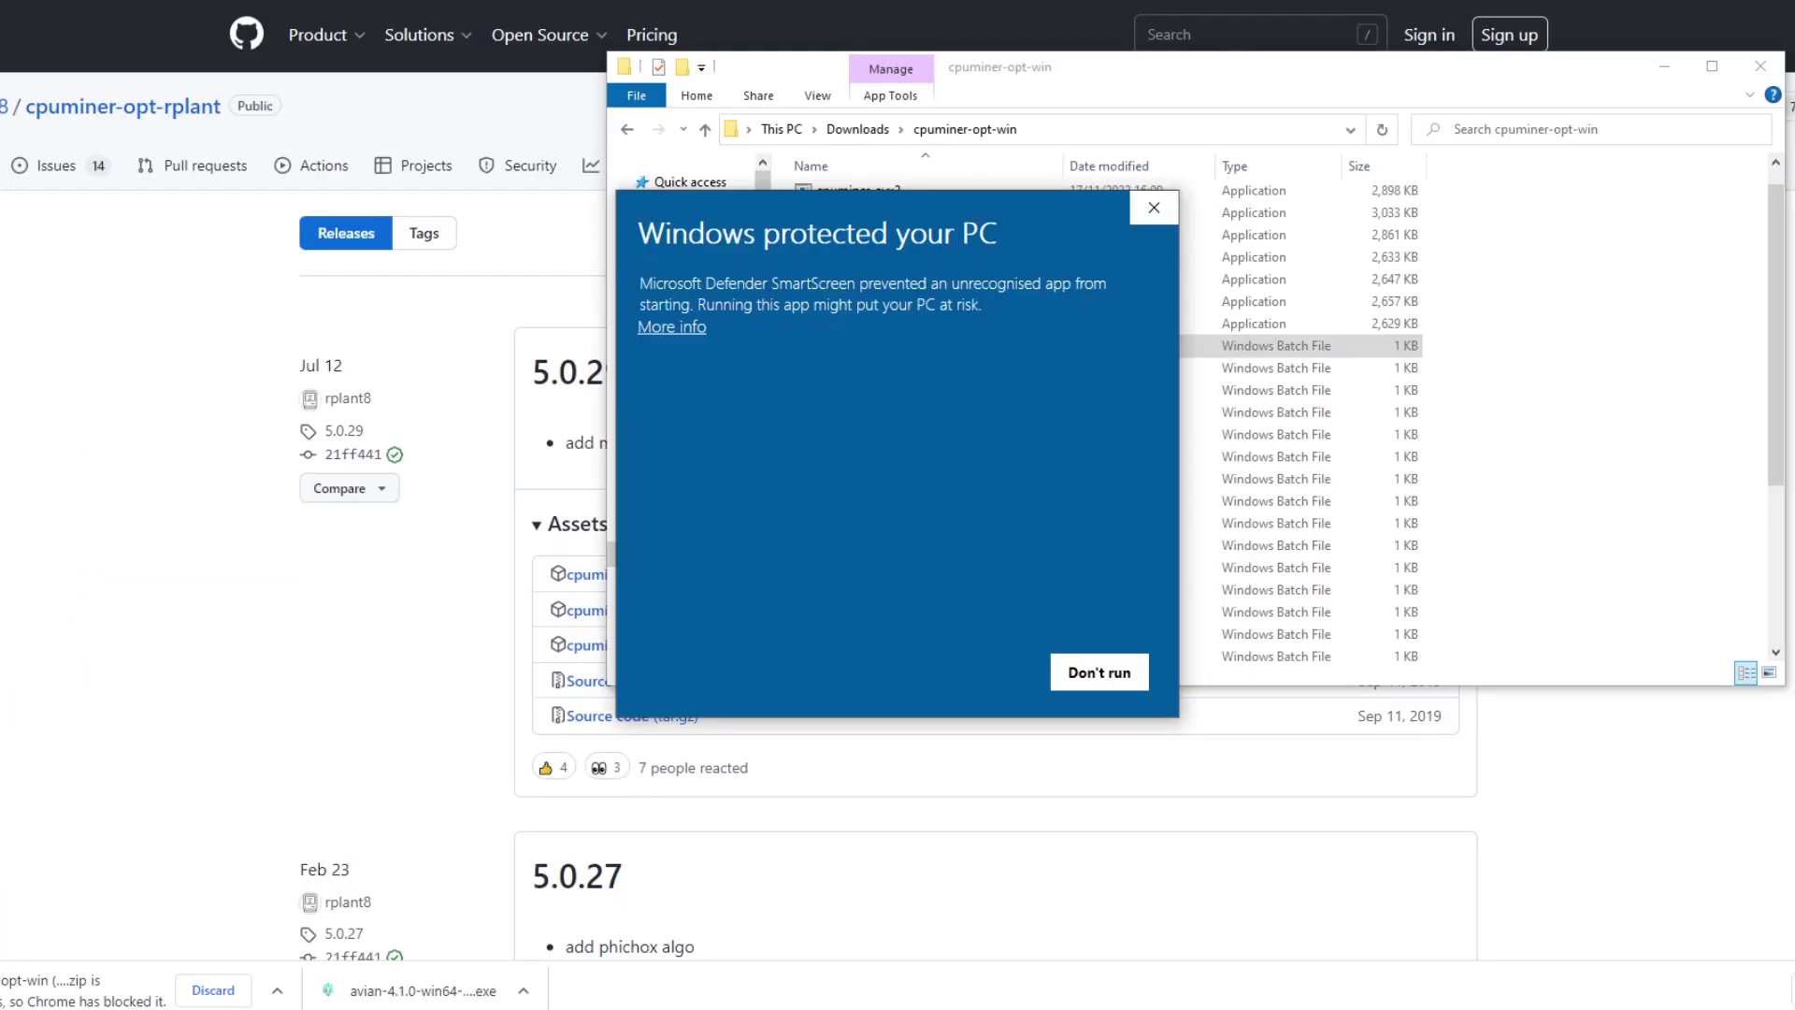
left_click(672, 327)
left_click(972, 672)
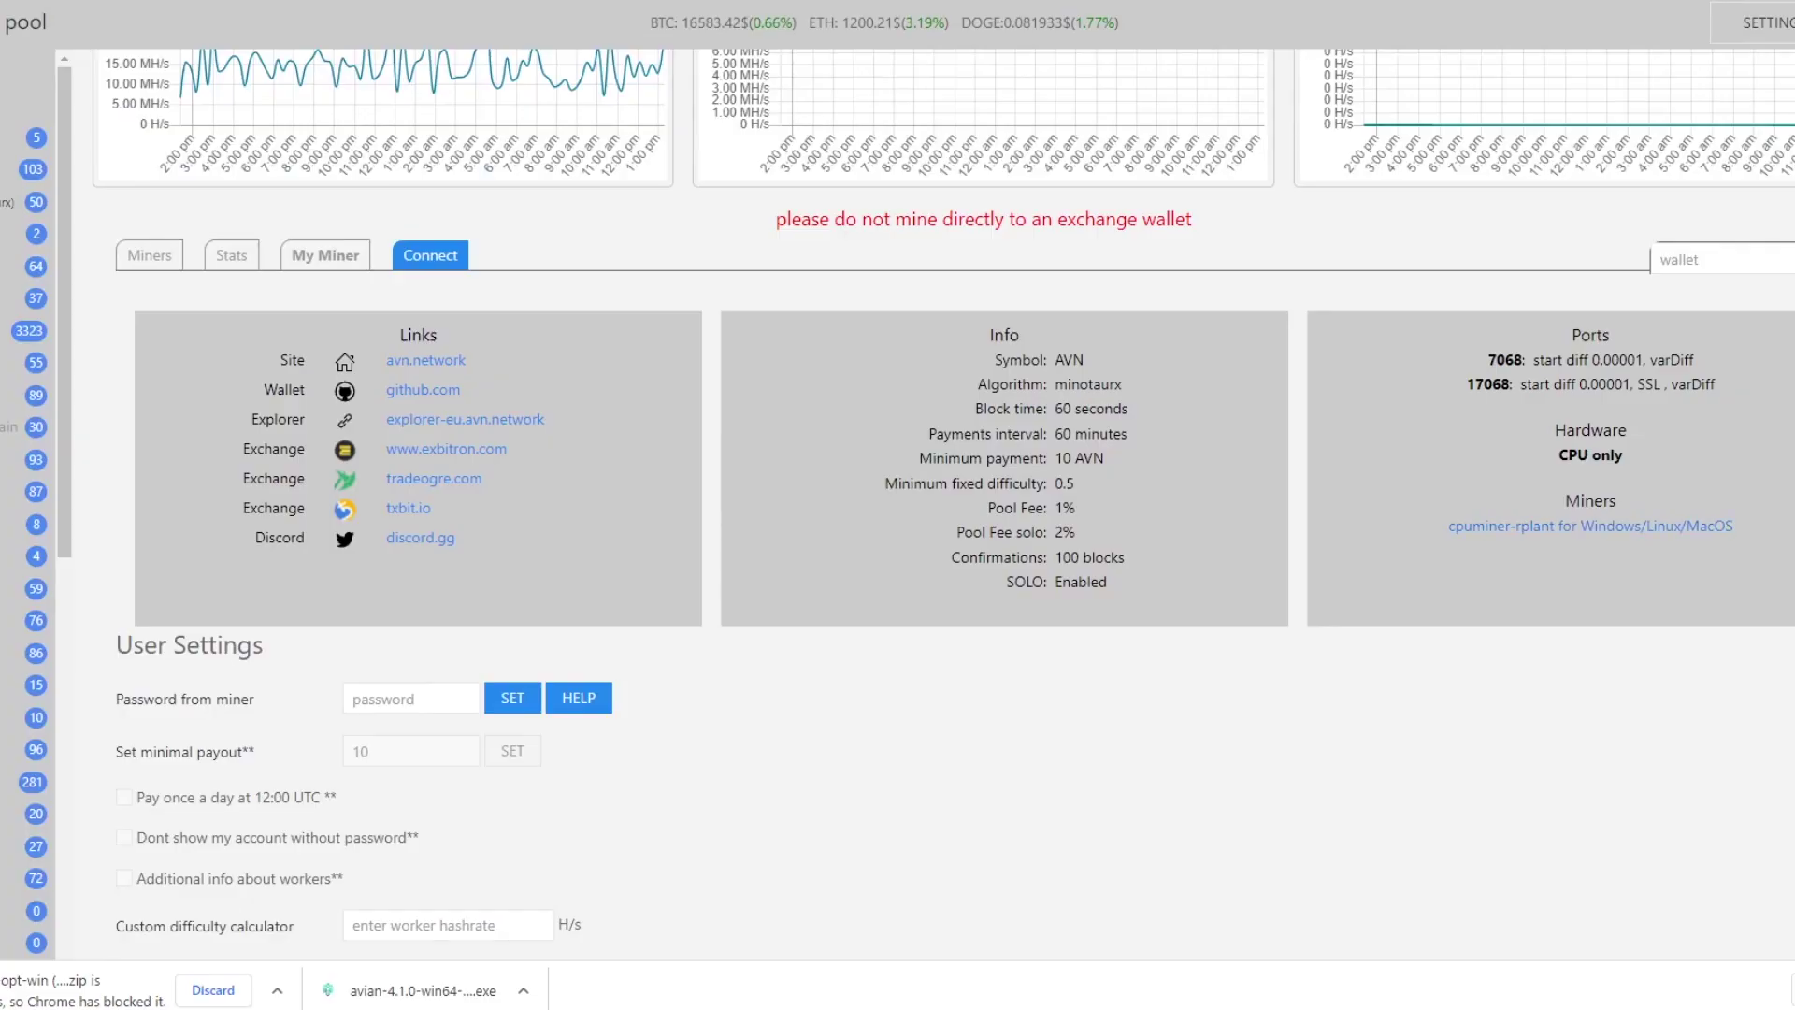
- Set the miner config to cpuminer-rplant, Windows, and the Europe stratum
scroll(944, 505, "down", 4)
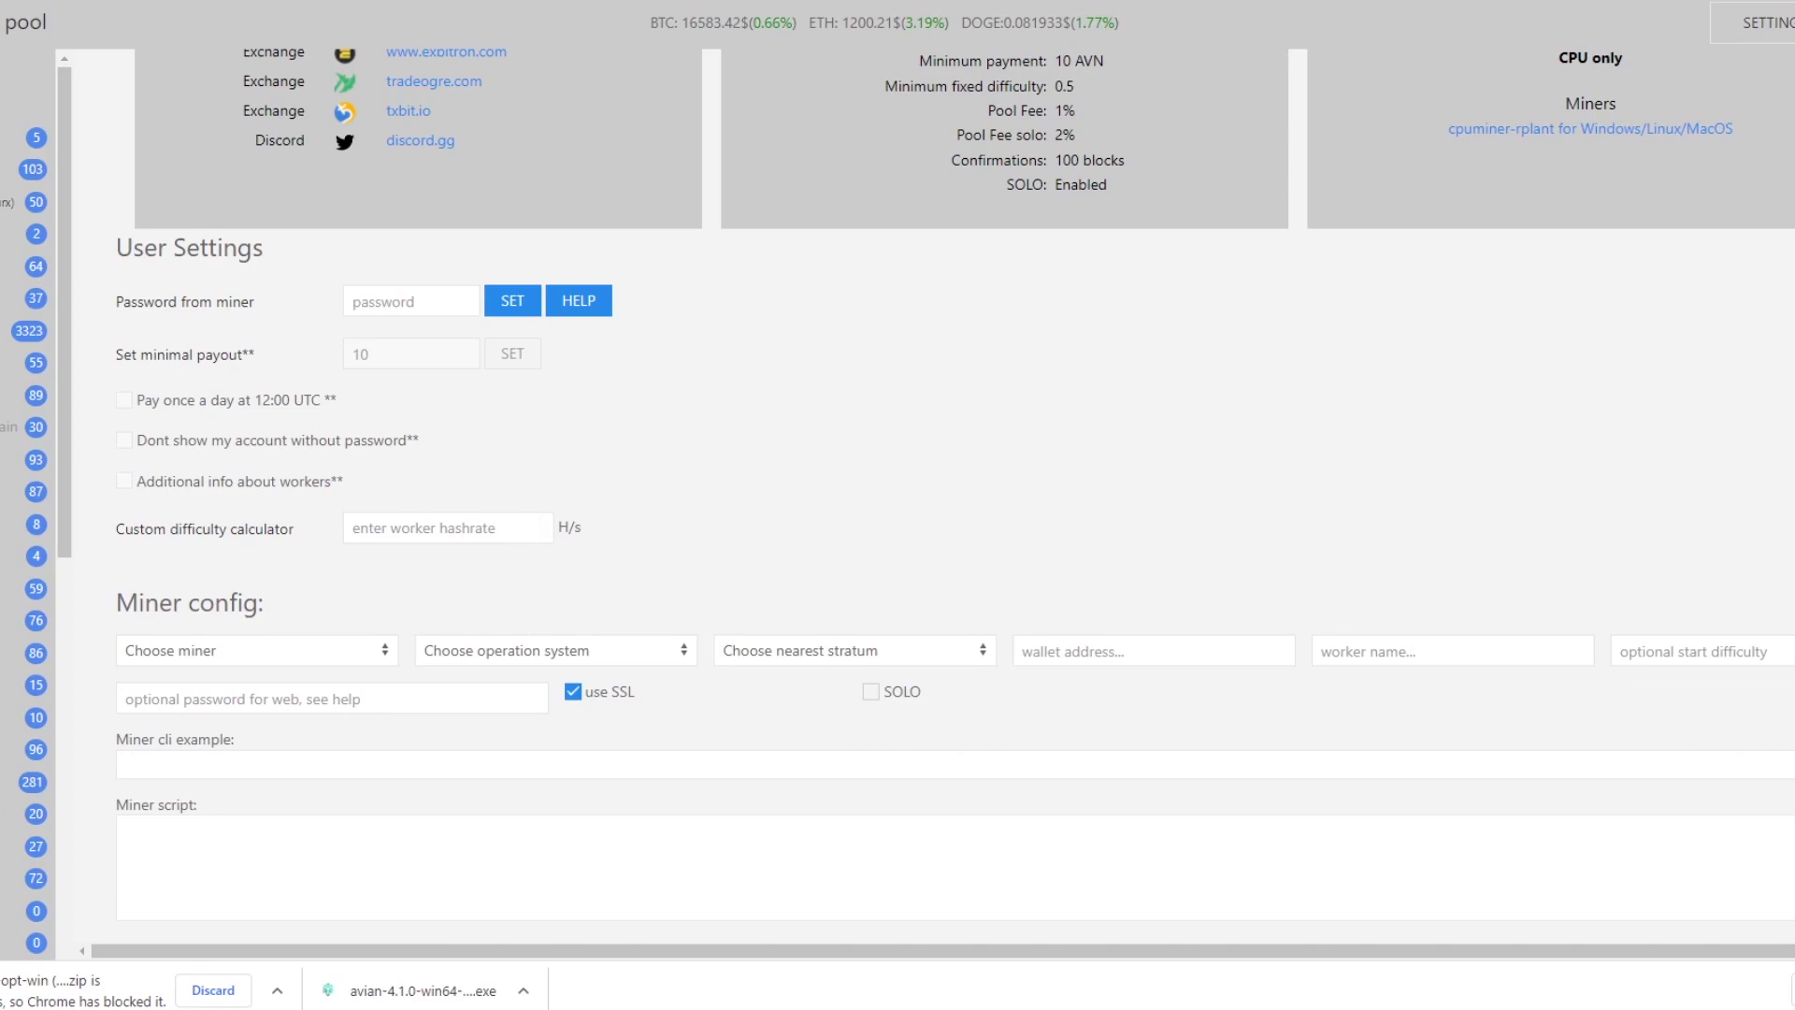
left_click(257, 650)
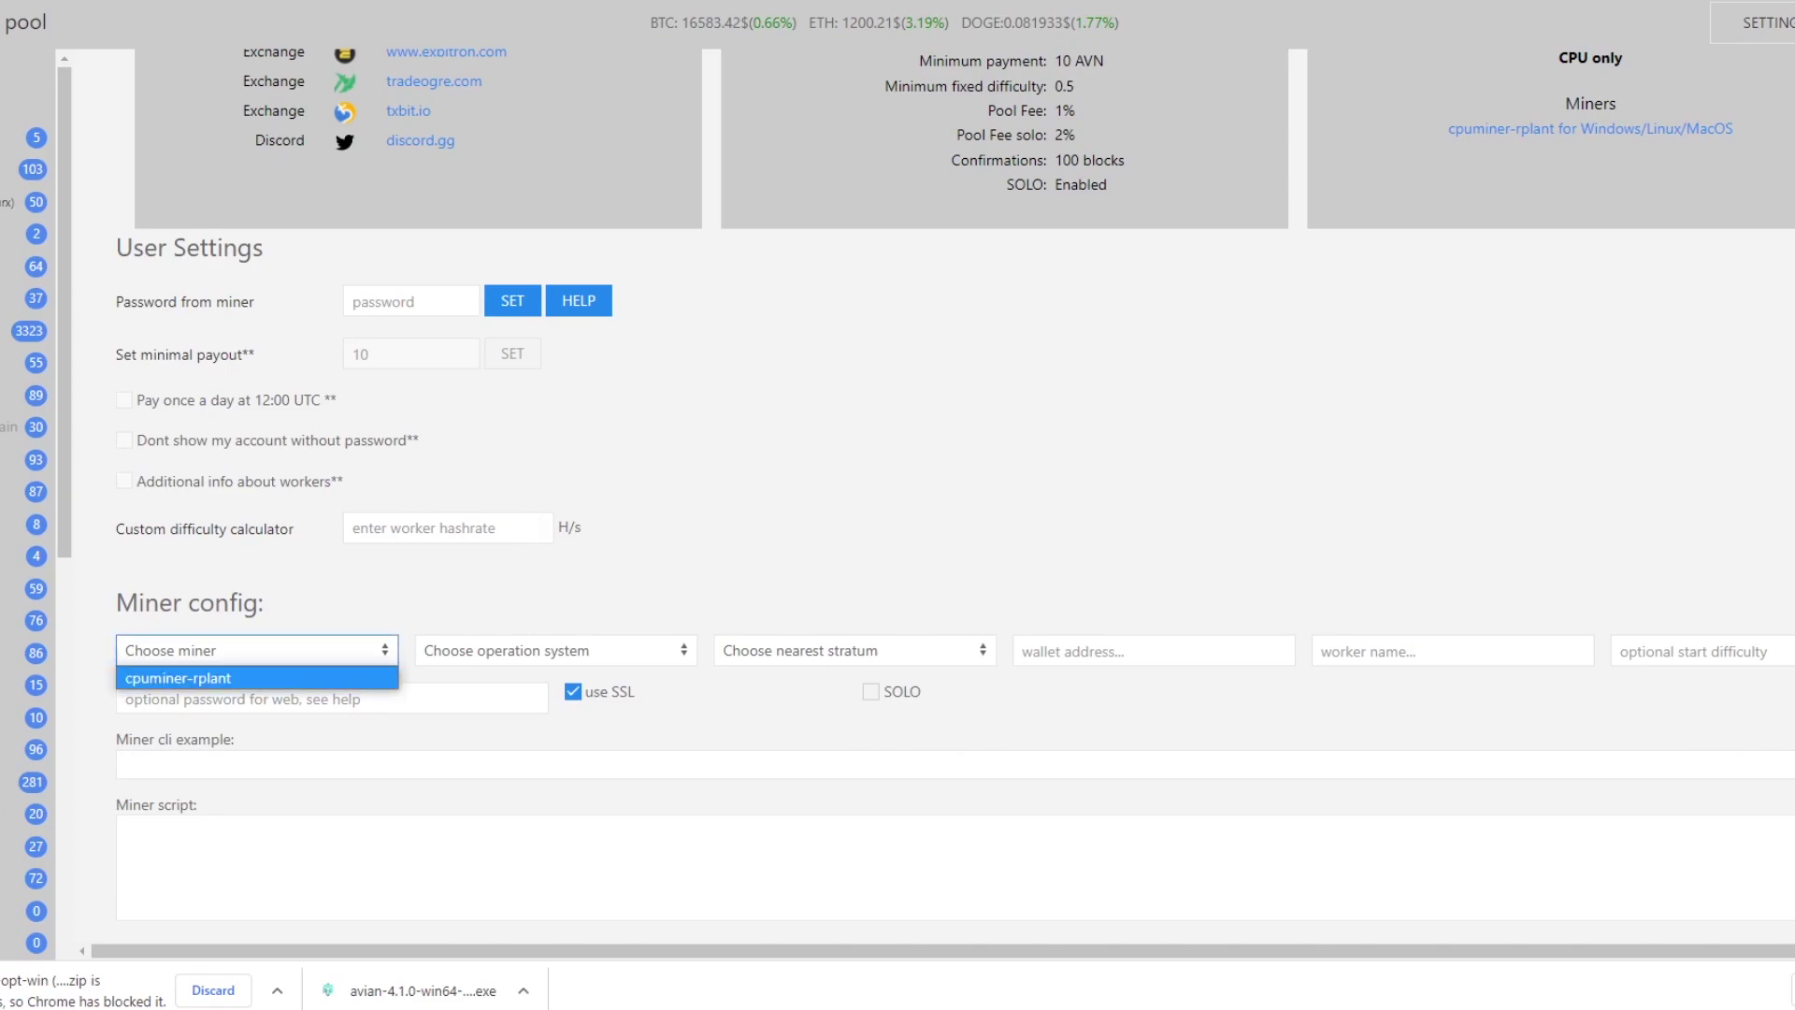
left_click(178, 676)
left_click(555, 650)
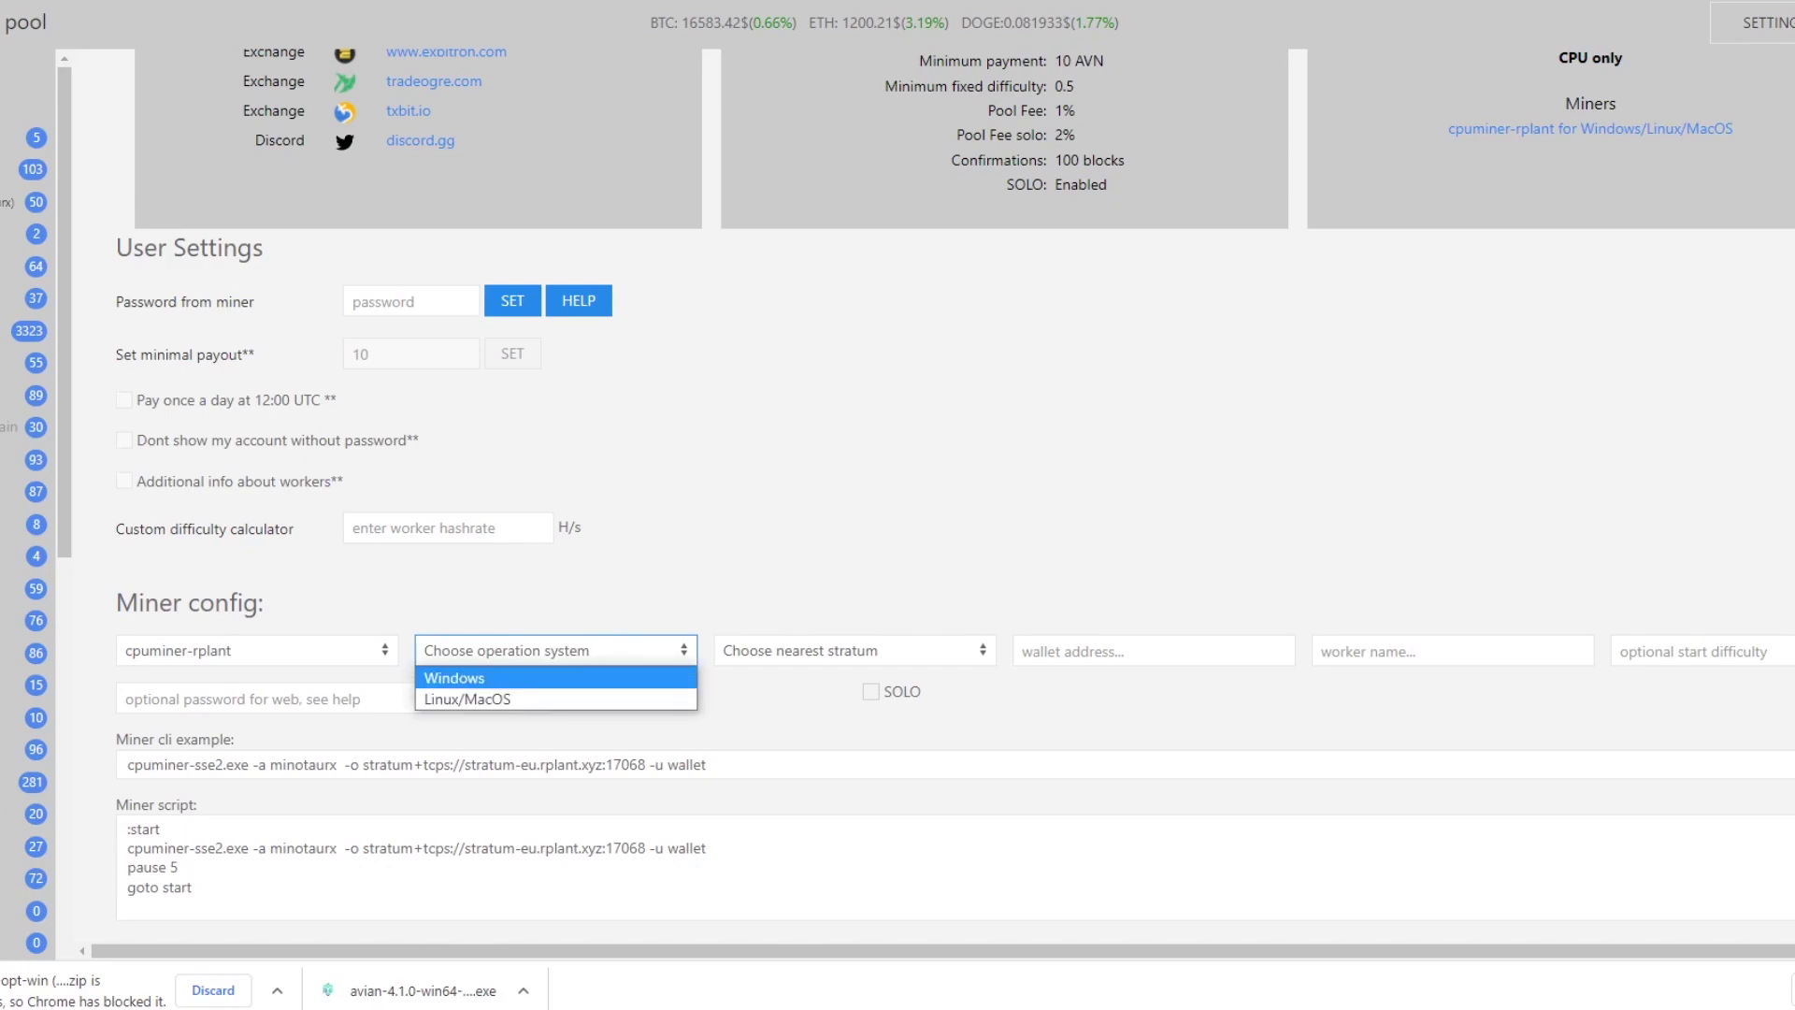
left_click(556, 678)
left_click(854, 651)
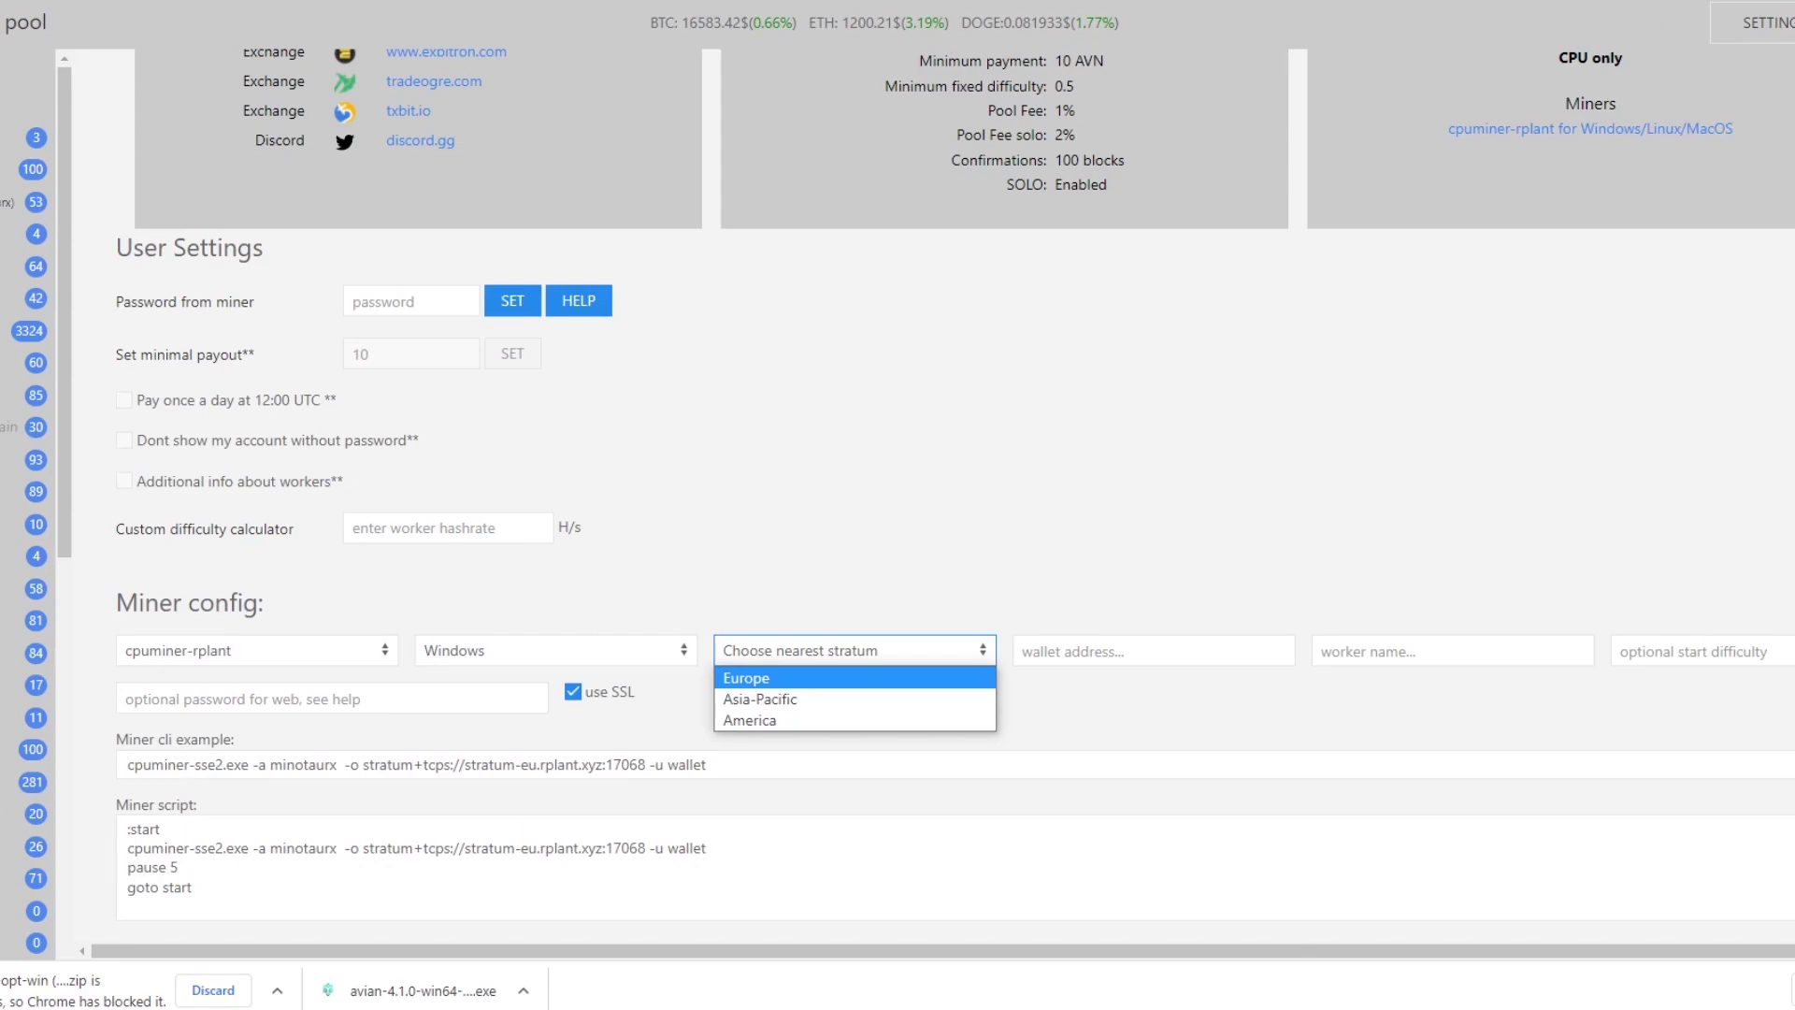
left_click(746, 678)
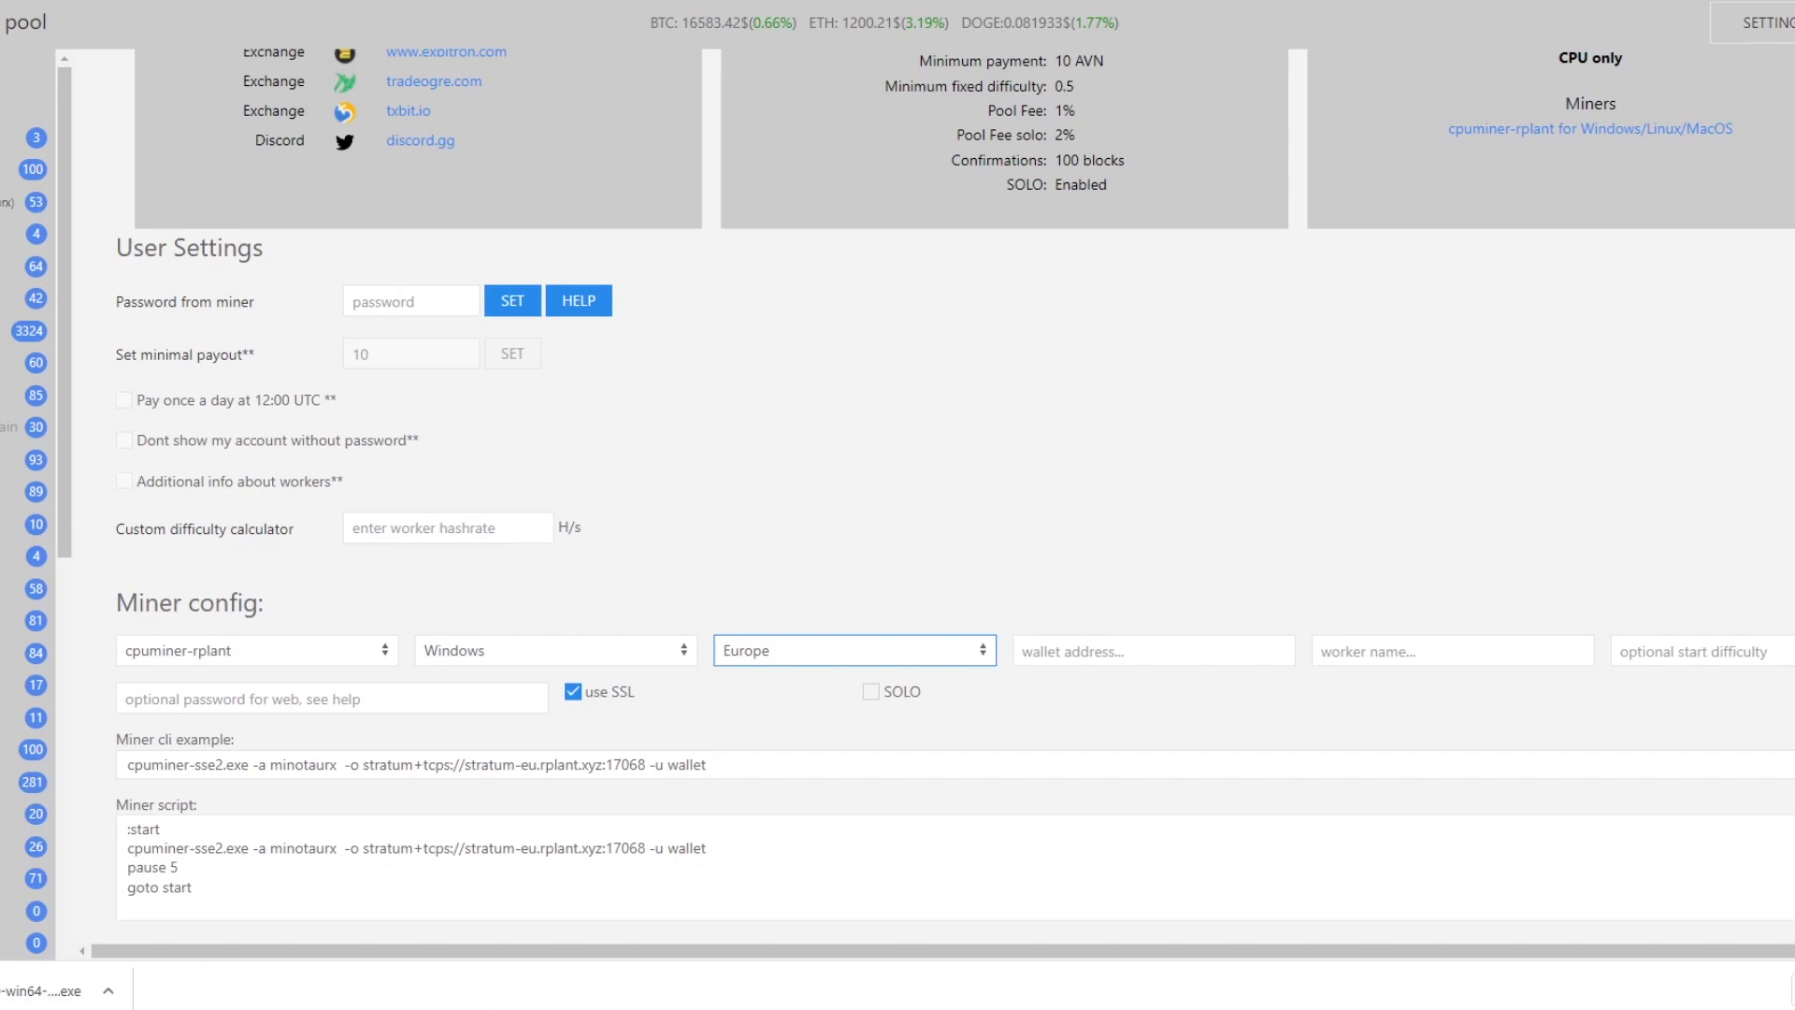
- Paste the wallet's receiving address and enter worker name ss
key("alt+Tab")
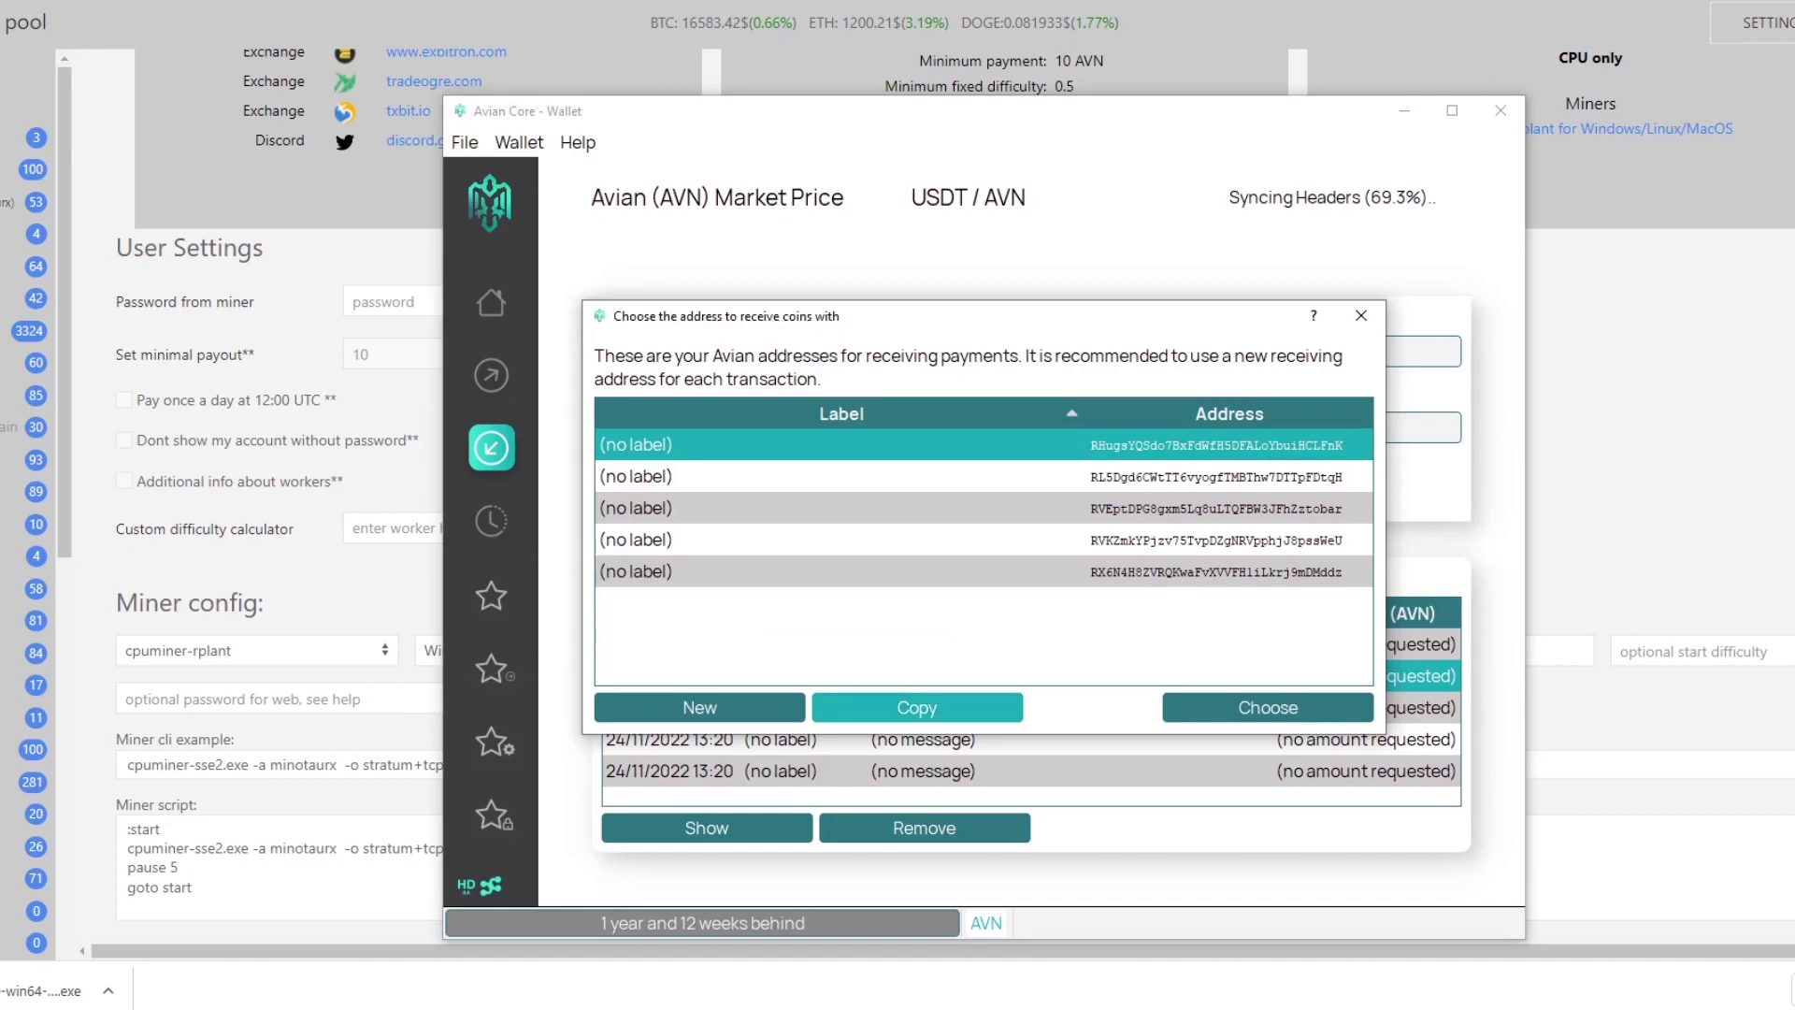
key("alt+Tab")
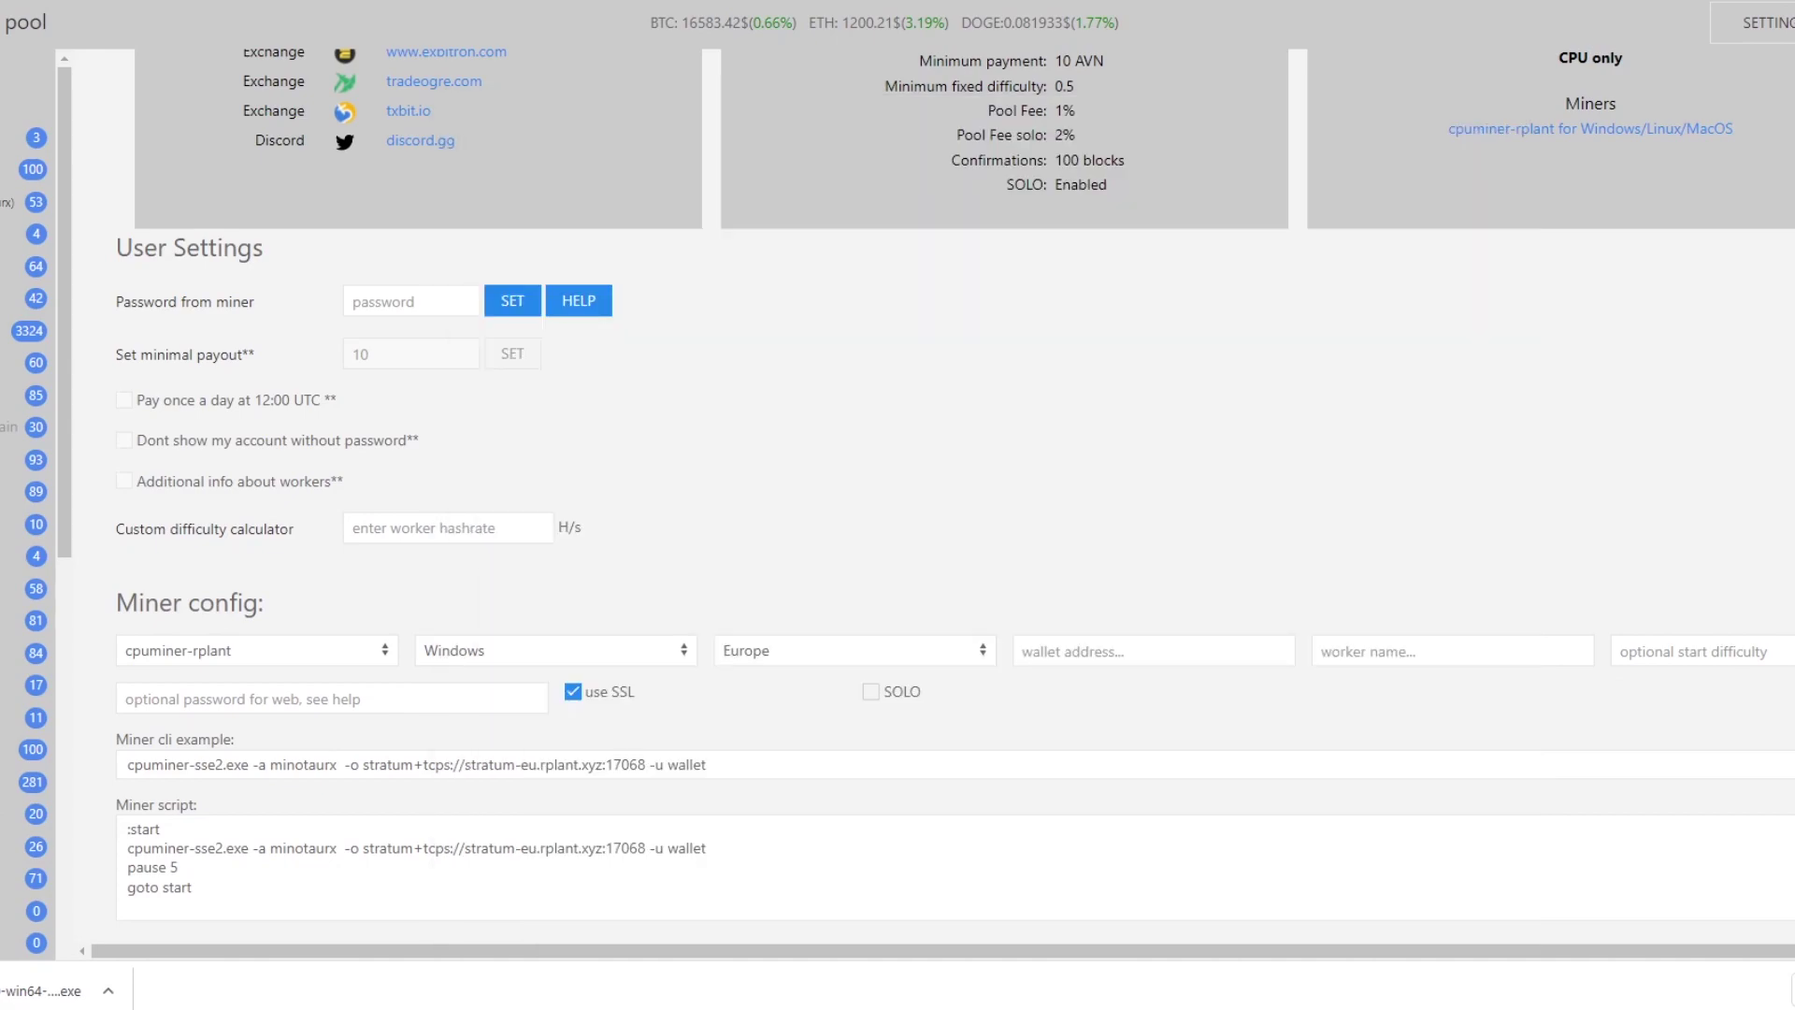
left_click(1107, 652)
right_click(1107, 652)
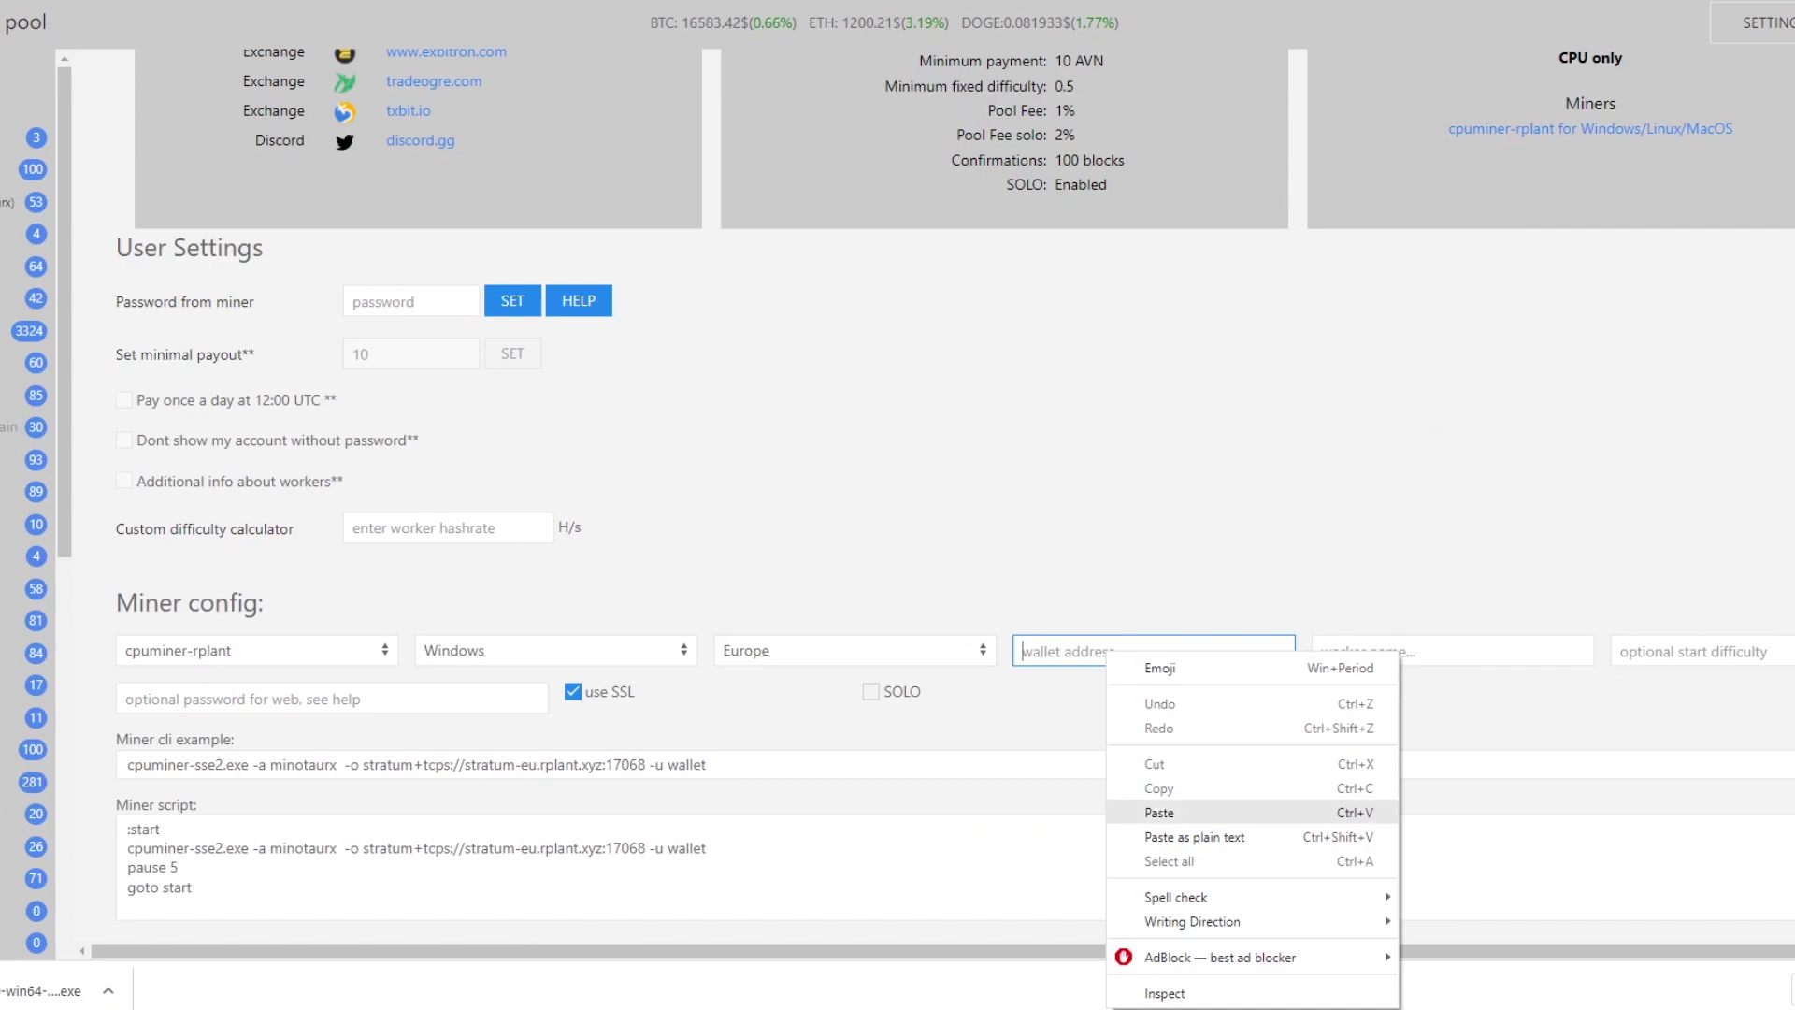
left_click(1159, 812)
key("Tab")
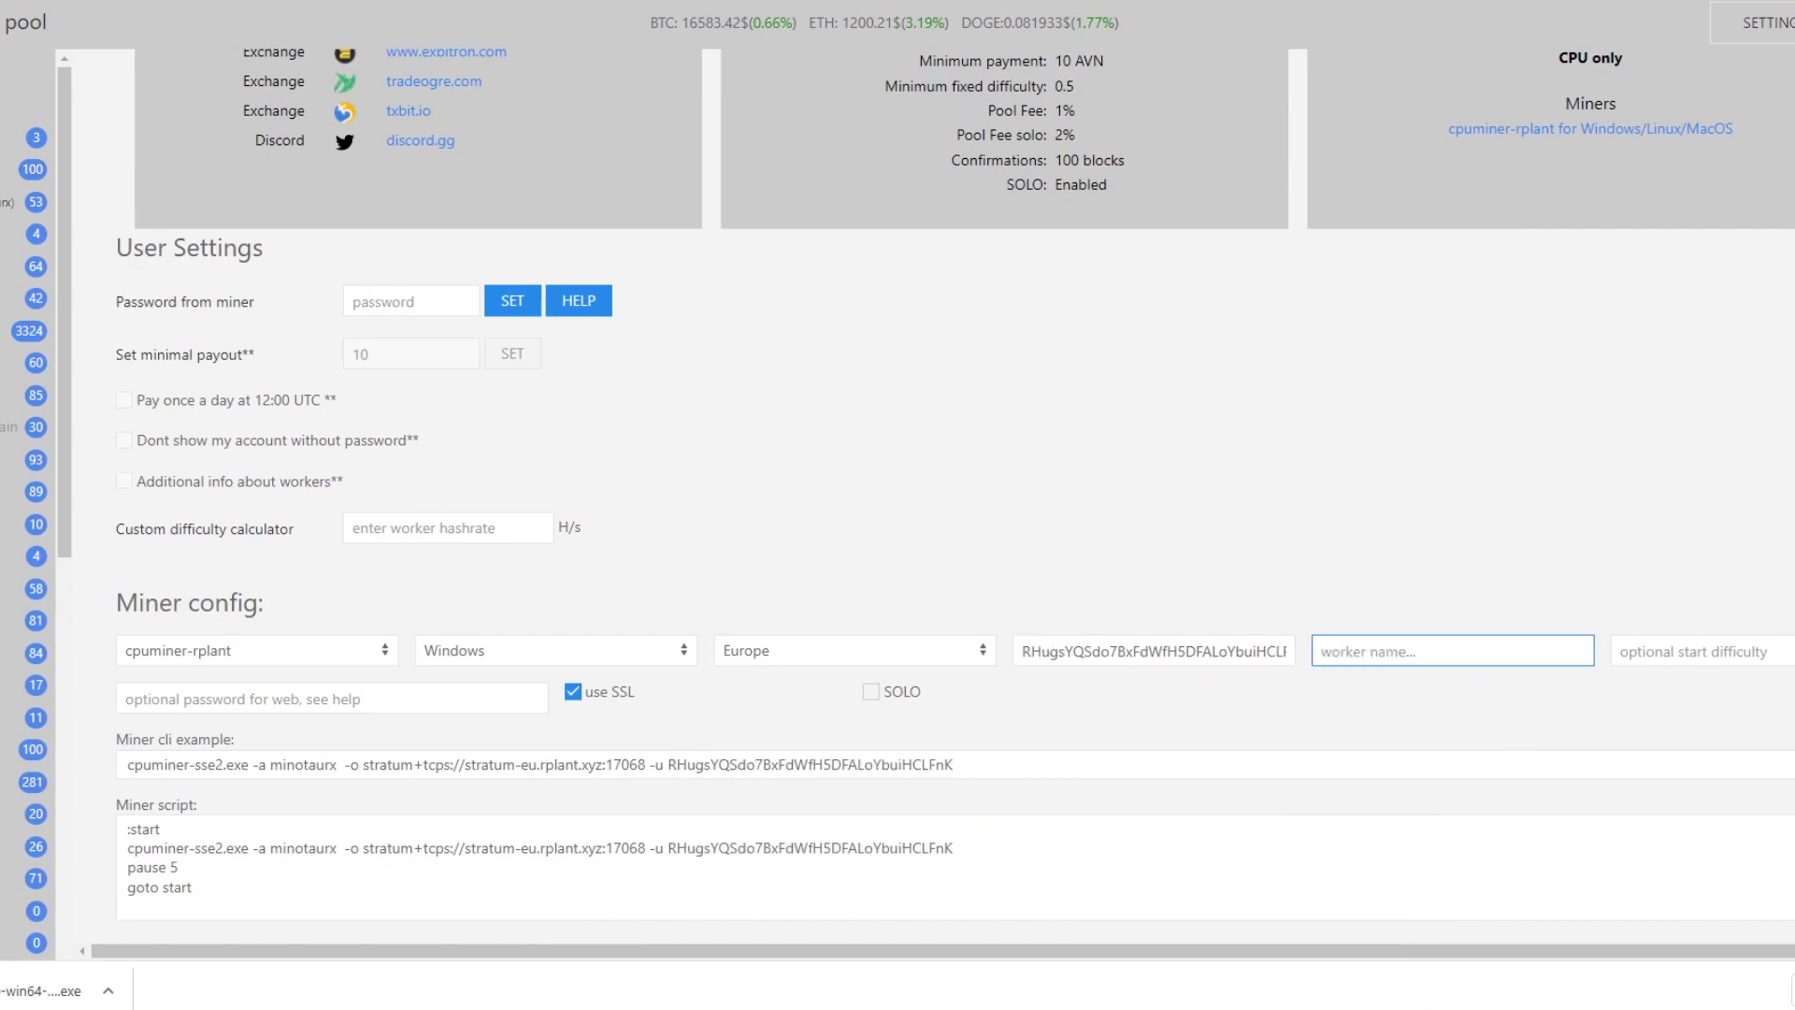
type("ss")
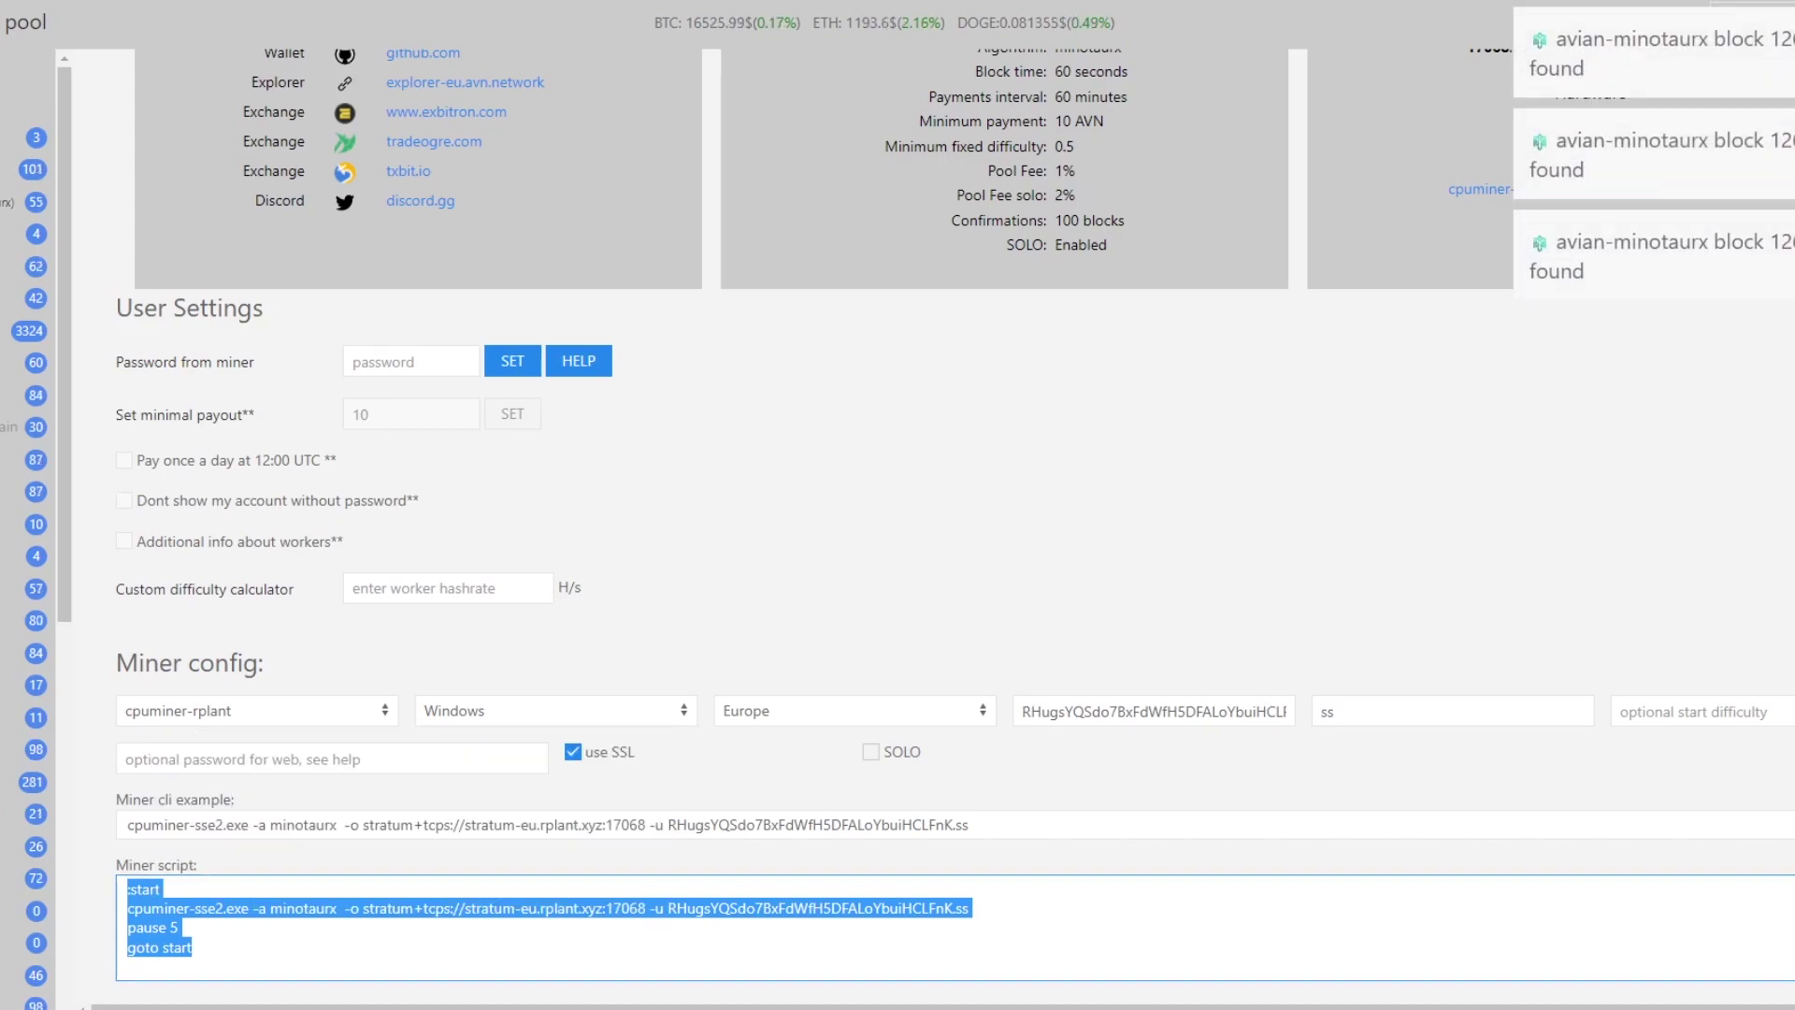
key("alt+Tab")
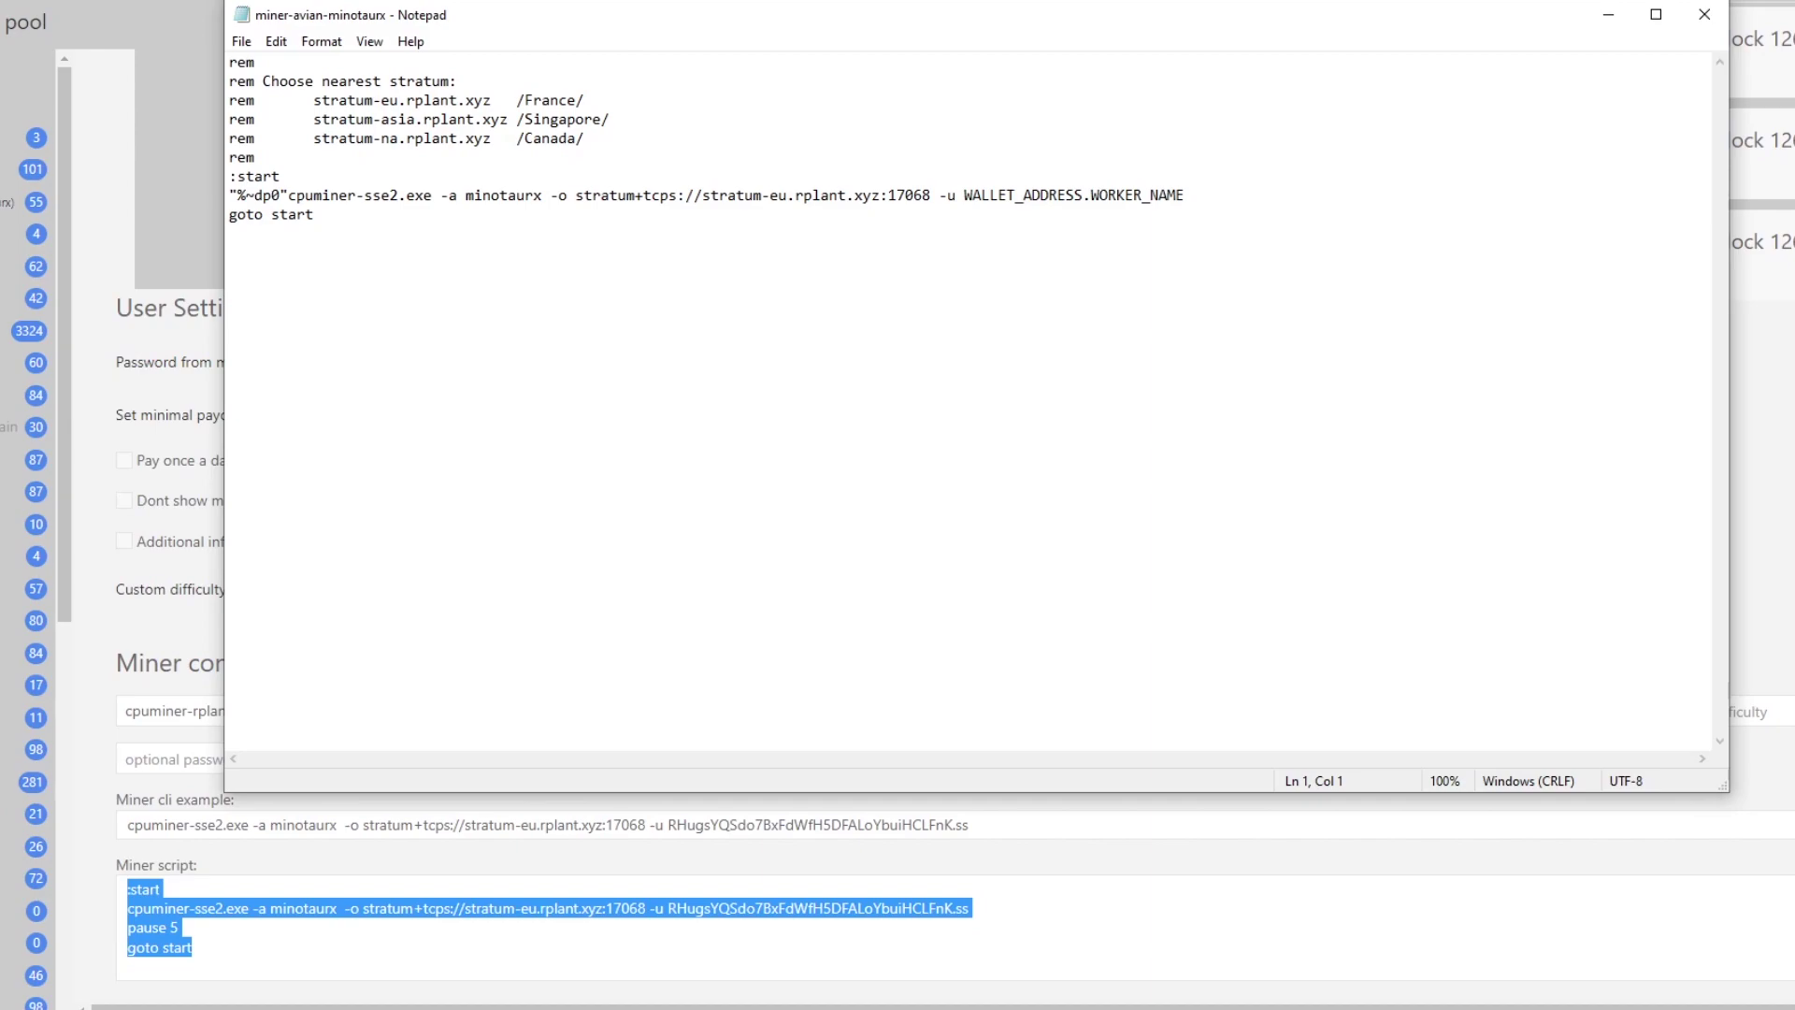
- Paste the pool's generated miner script over miner-avian-minotaurx.bat's old contents and save it
left_click_drag(329, 241, 229, 61)
right_click(247, 85)
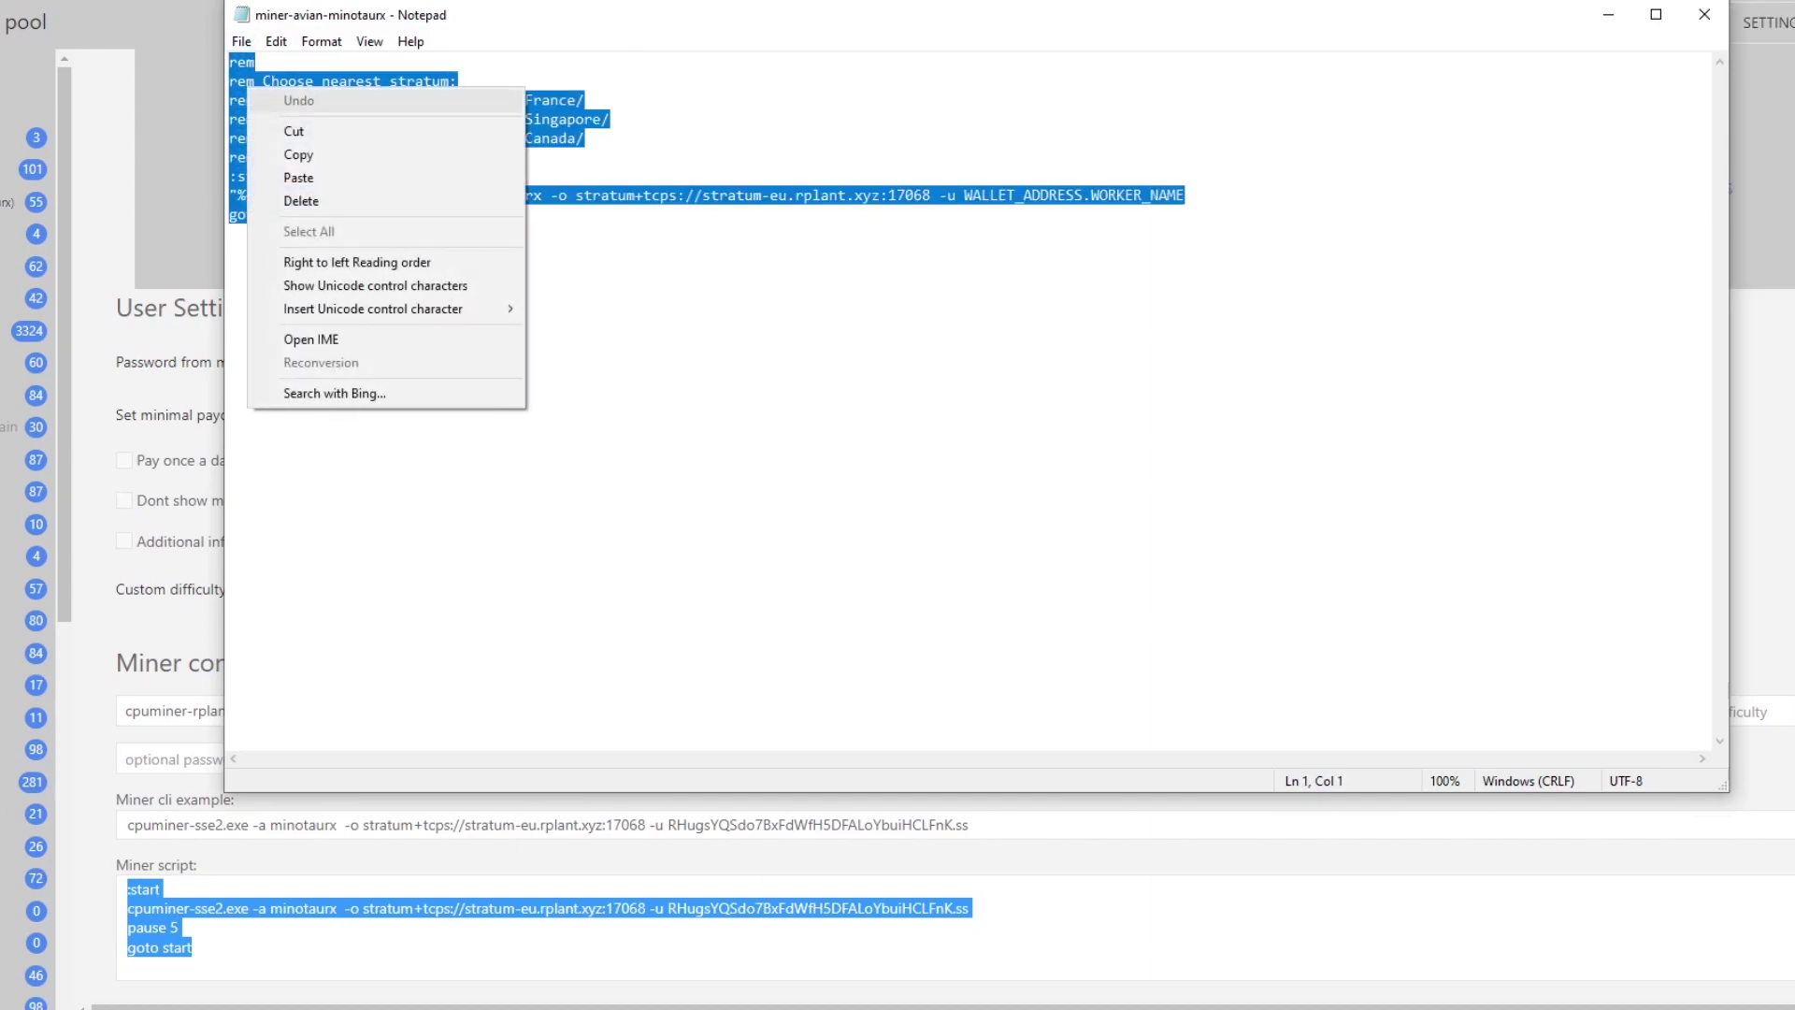
left_click(298, 178)
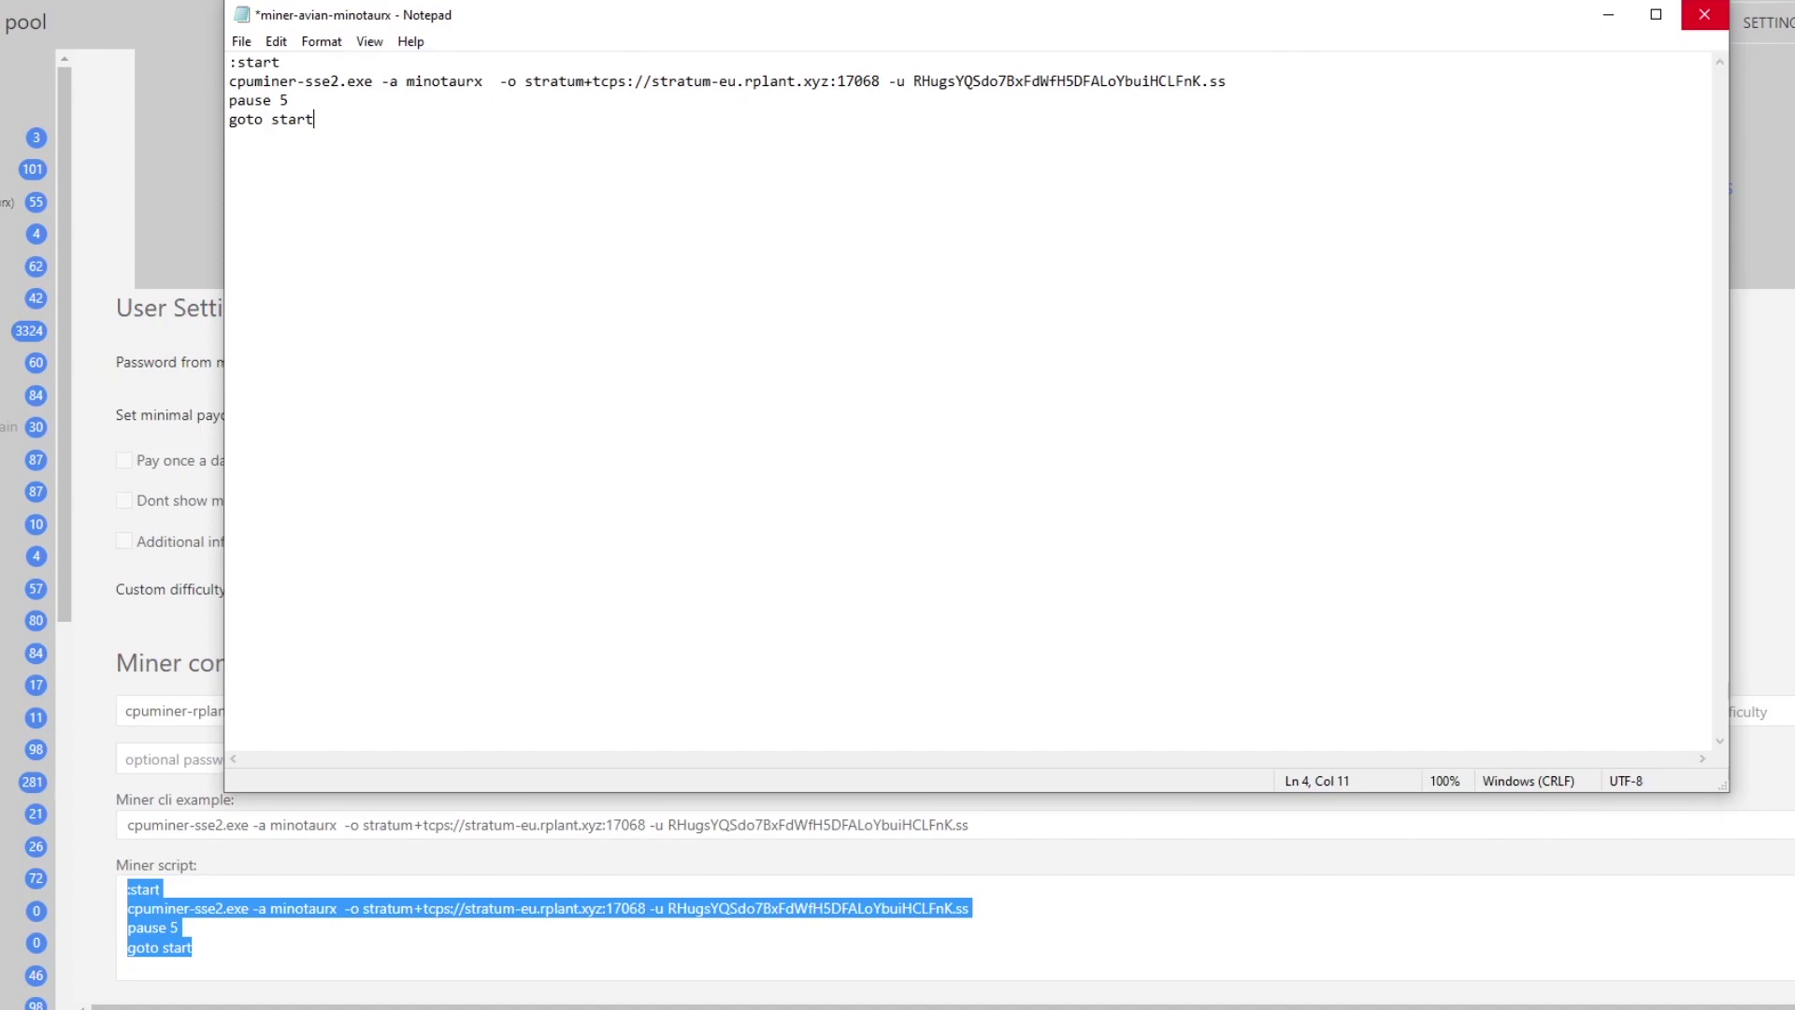
left_click(1705, 14)
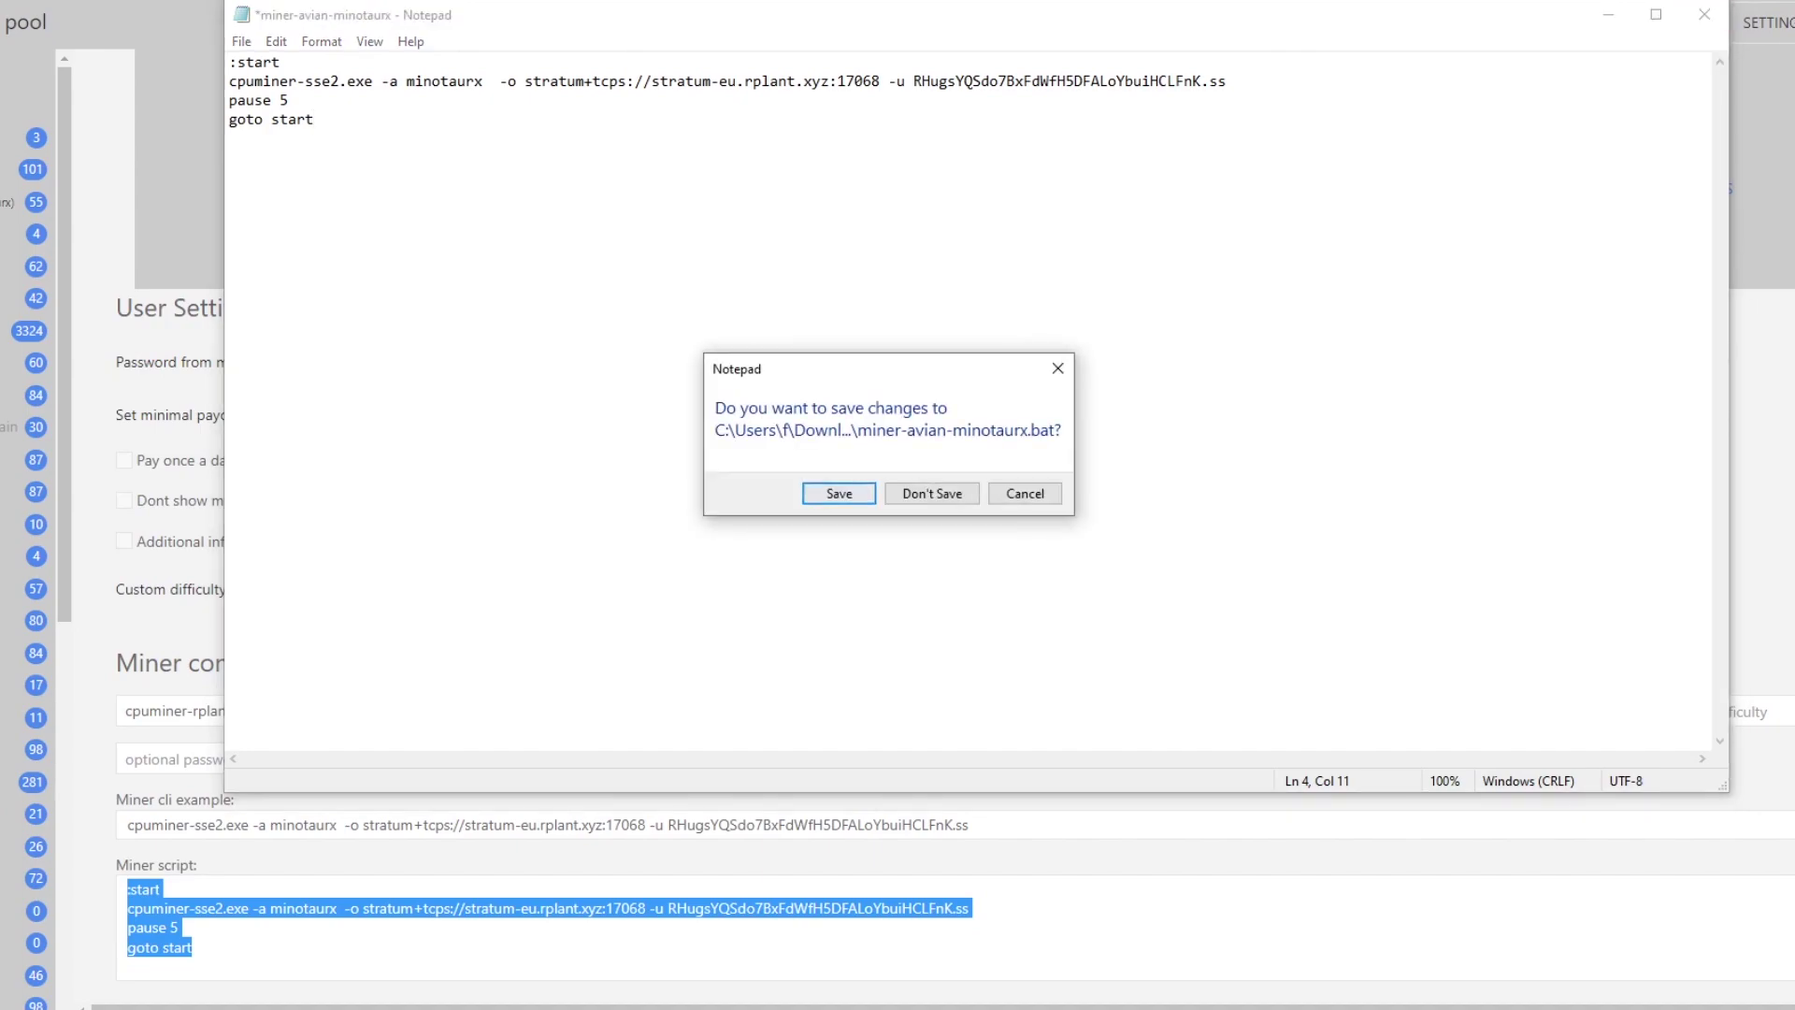
left_click(840, 492)
- Launch miner-avian-minotaurx.bat from the cpuminer-opt-win folder to start the CPU miner
key("alt+Tab")
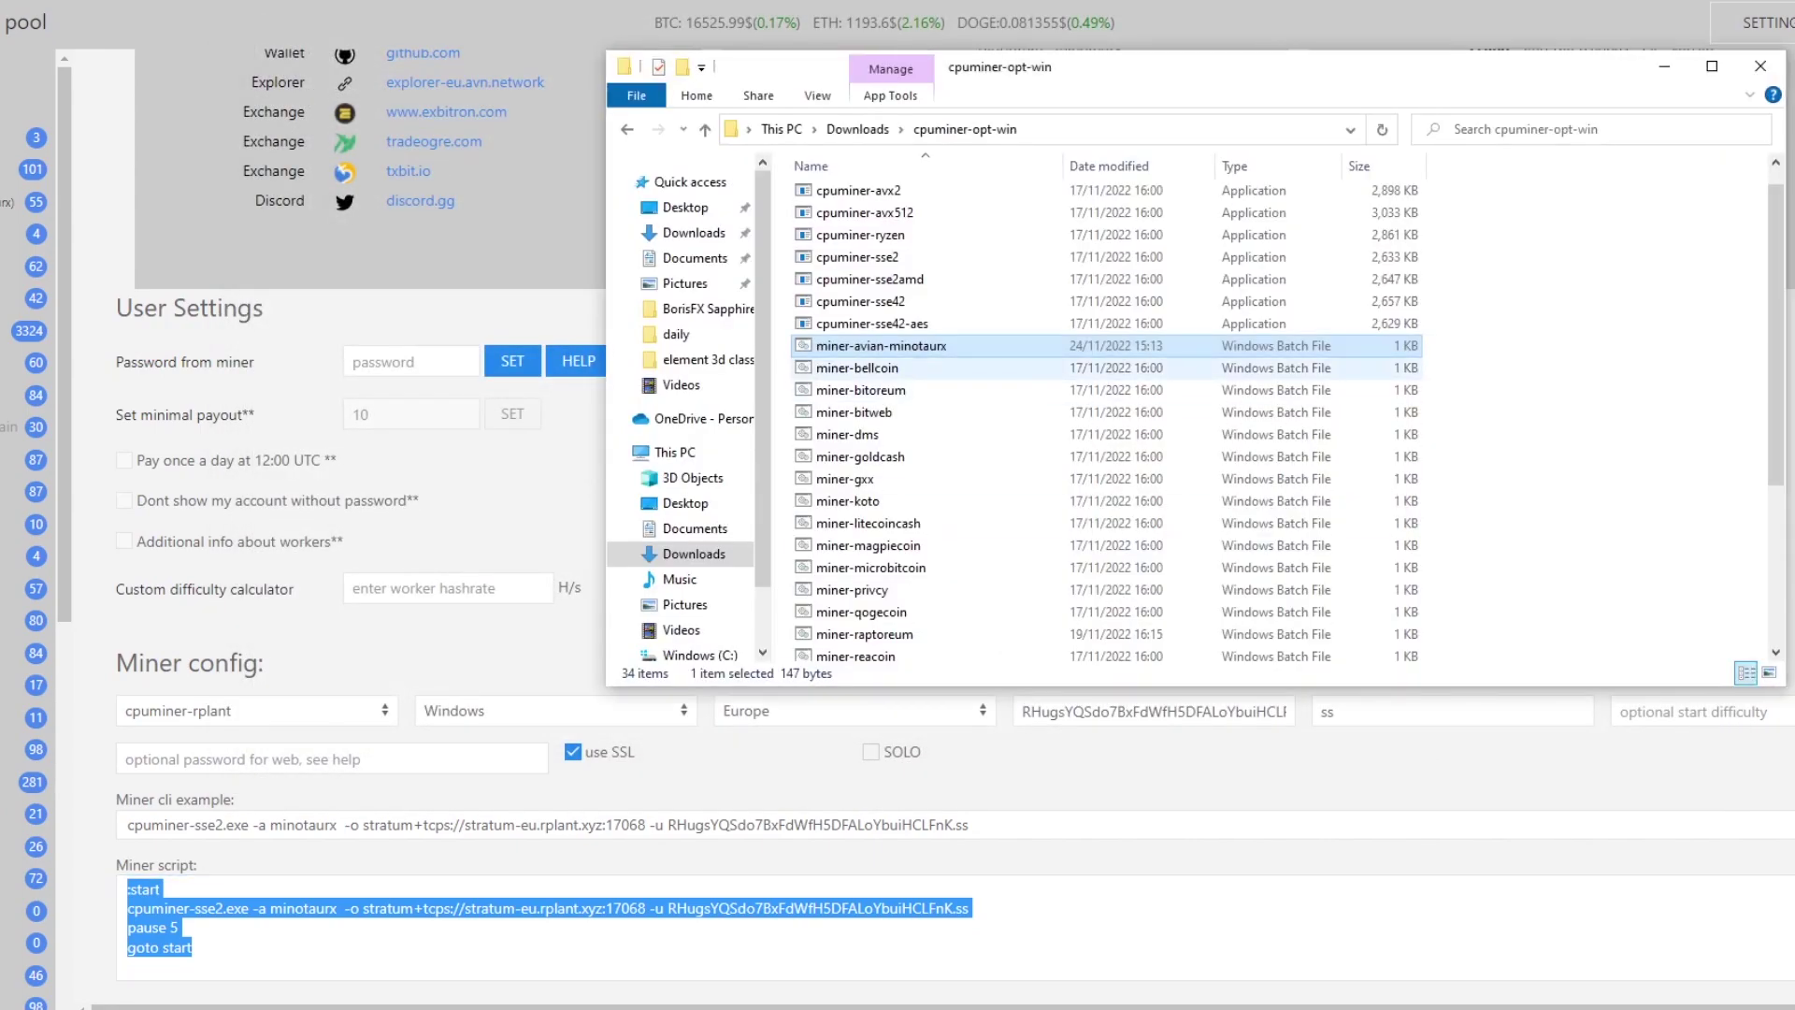
left_click_drag(984, 346, 872, 349)
double_click(871, 348)
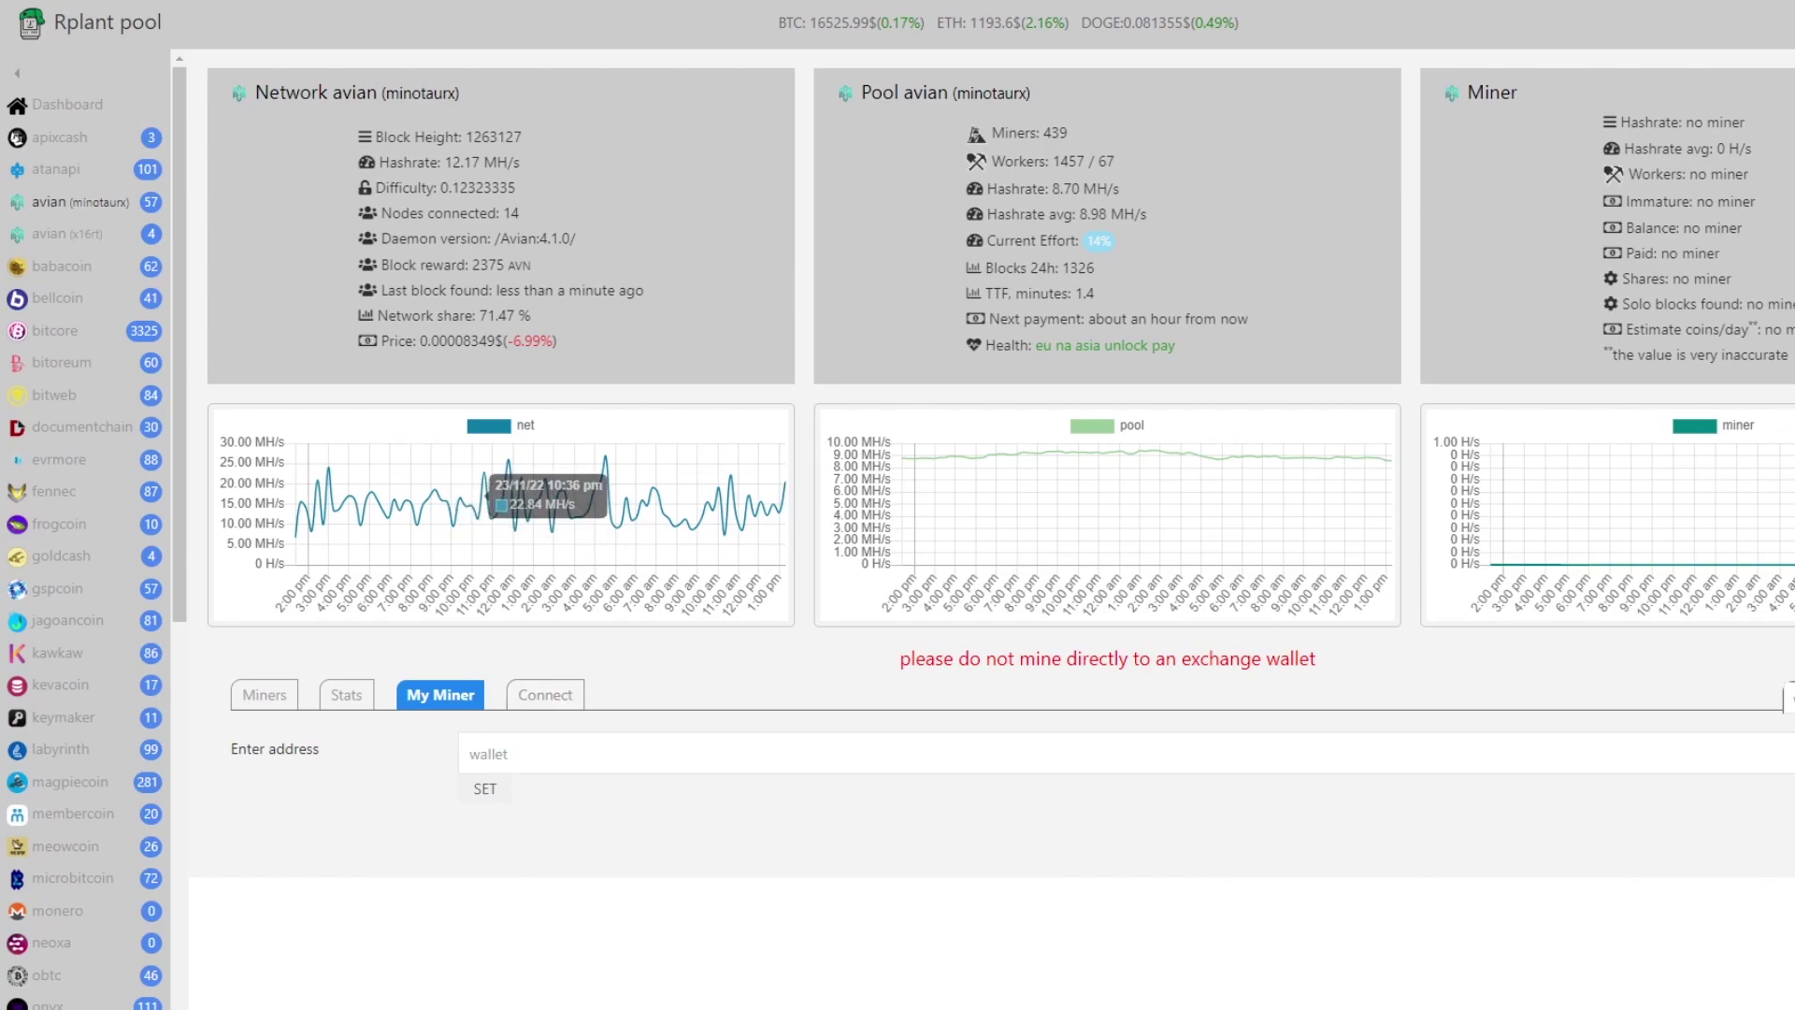
- Copy the first receiving address from the Avian Core wallet
right_click(492, 754)
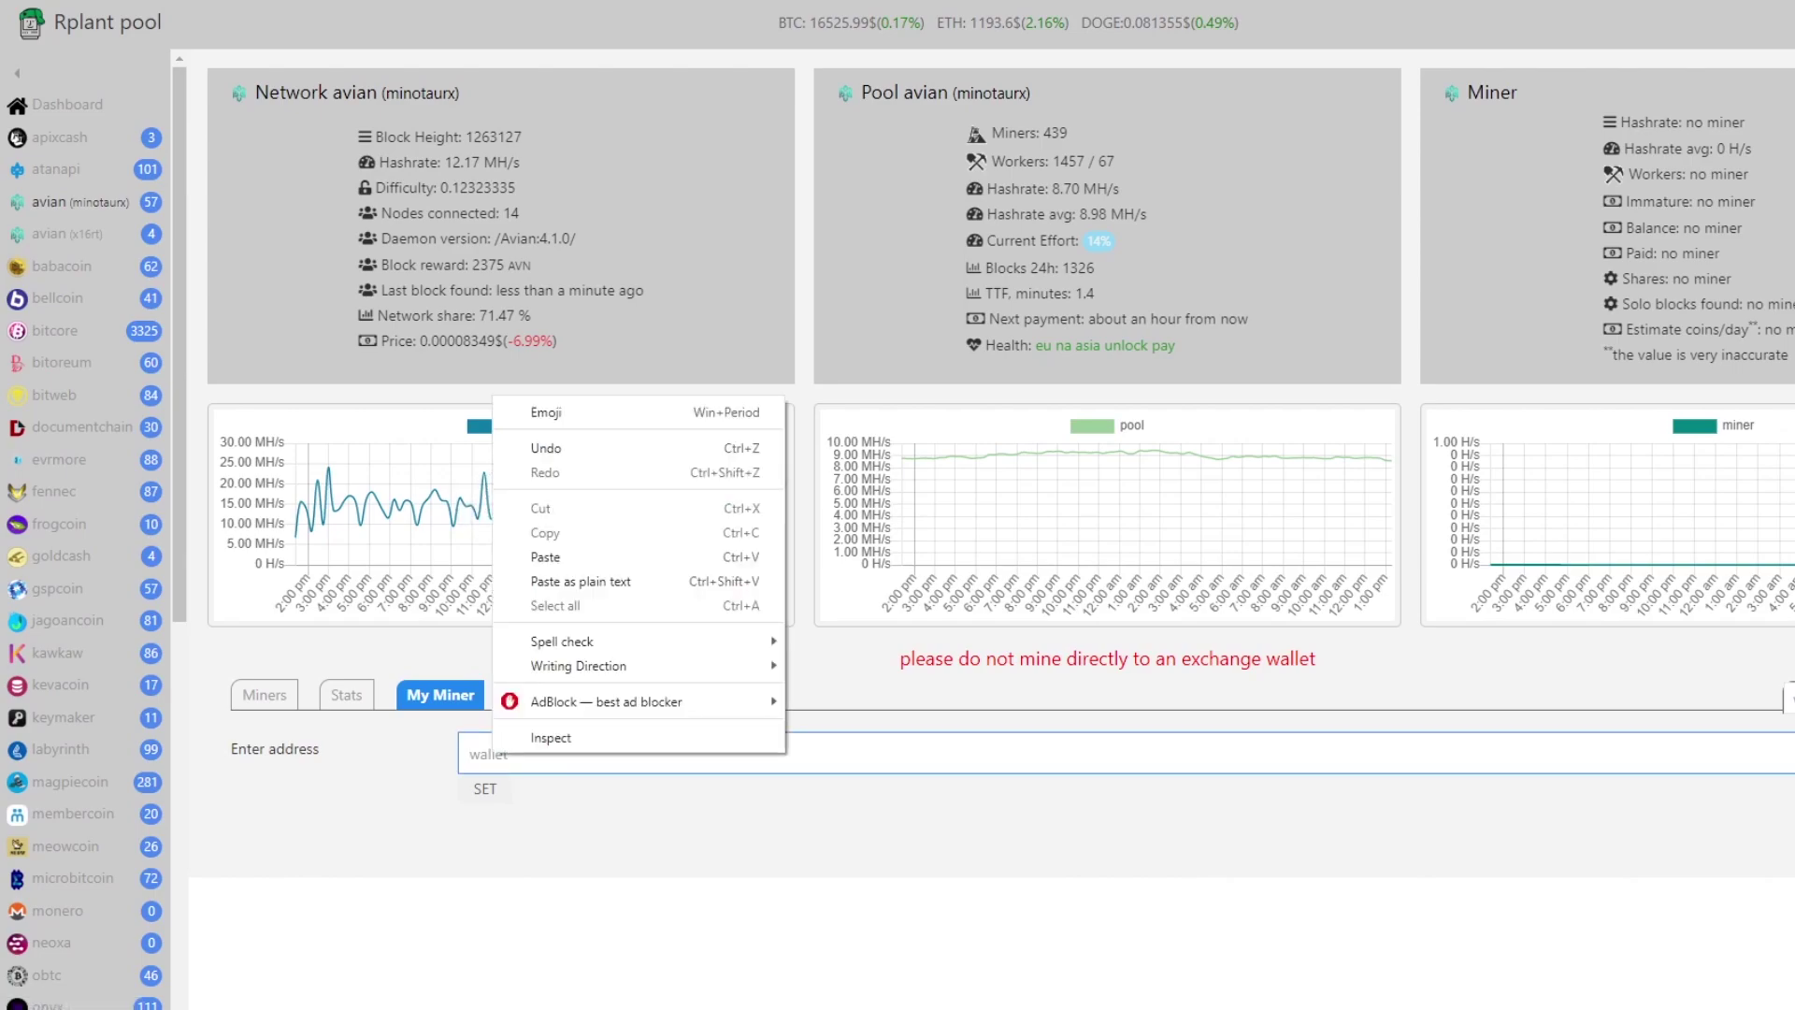
key("alt+Tab")
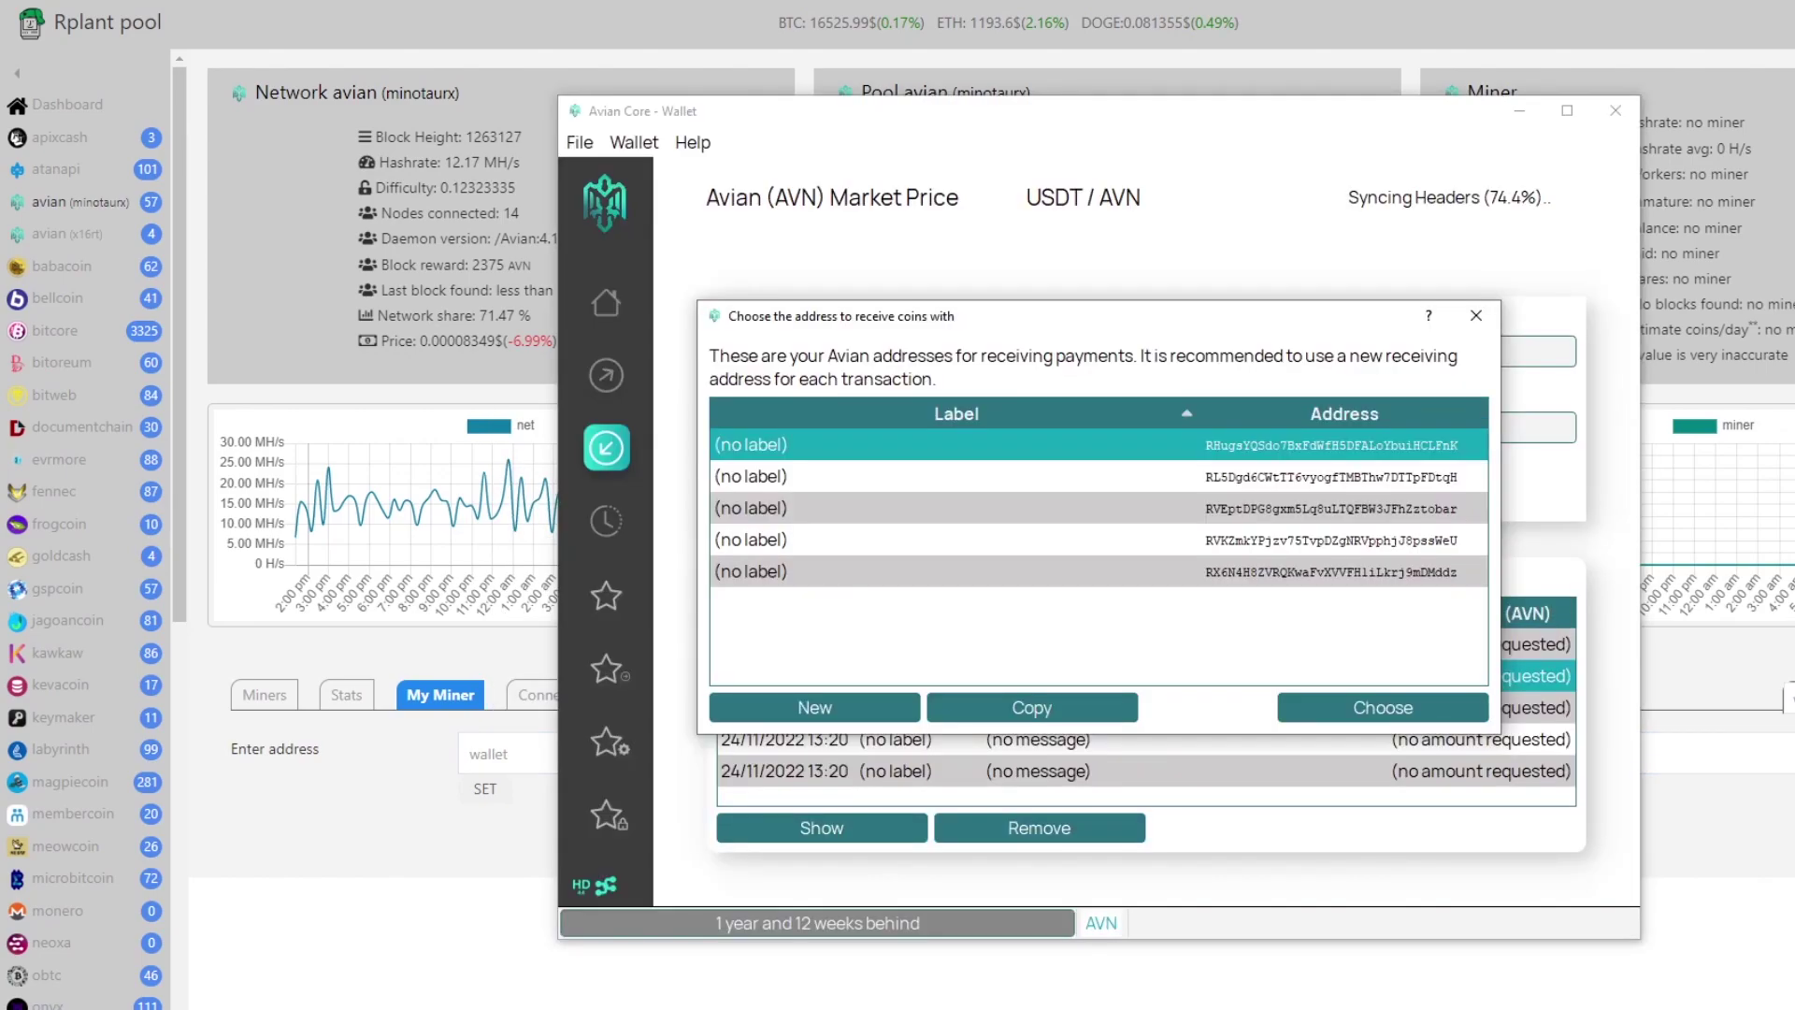
left_click(1032, 708)
- Paste the wallet address into My Miner, set it, and confirm worker ss at 293 H/s
key("alt+Tab")
left_click(507, 753)
right_click(509, 751)
left_click(565, 552)
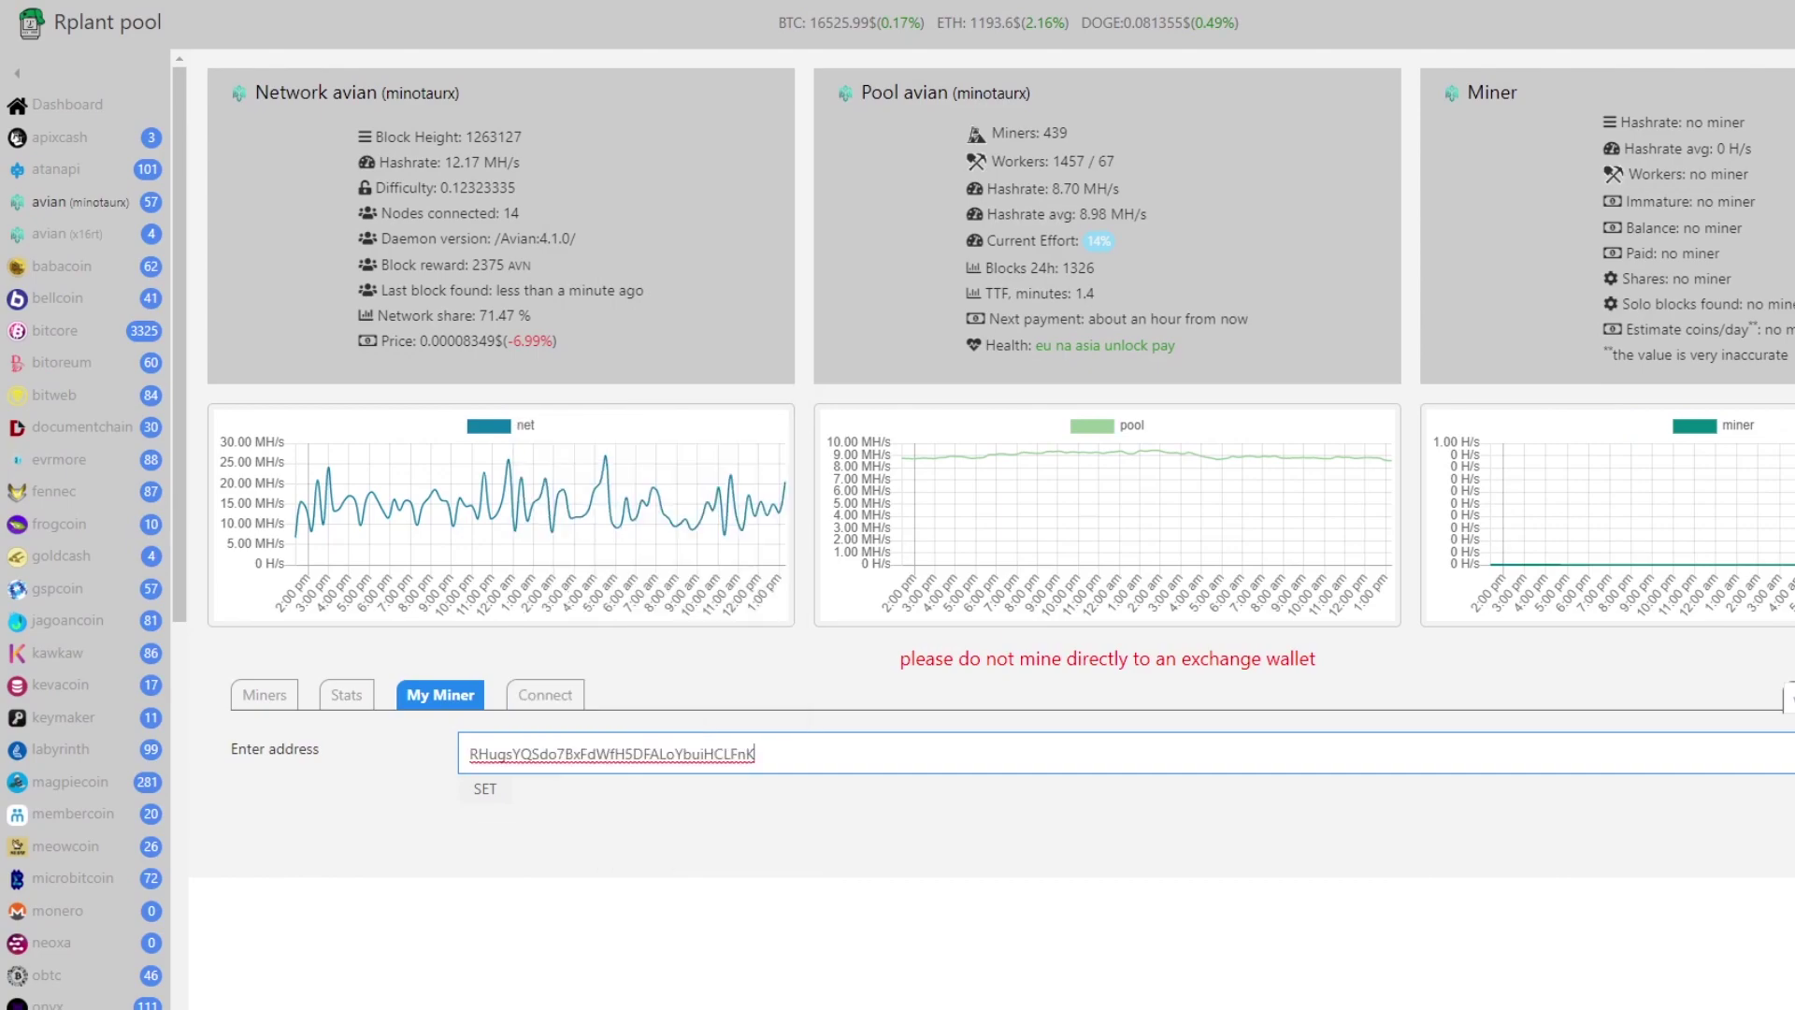
left_click(485, 789)
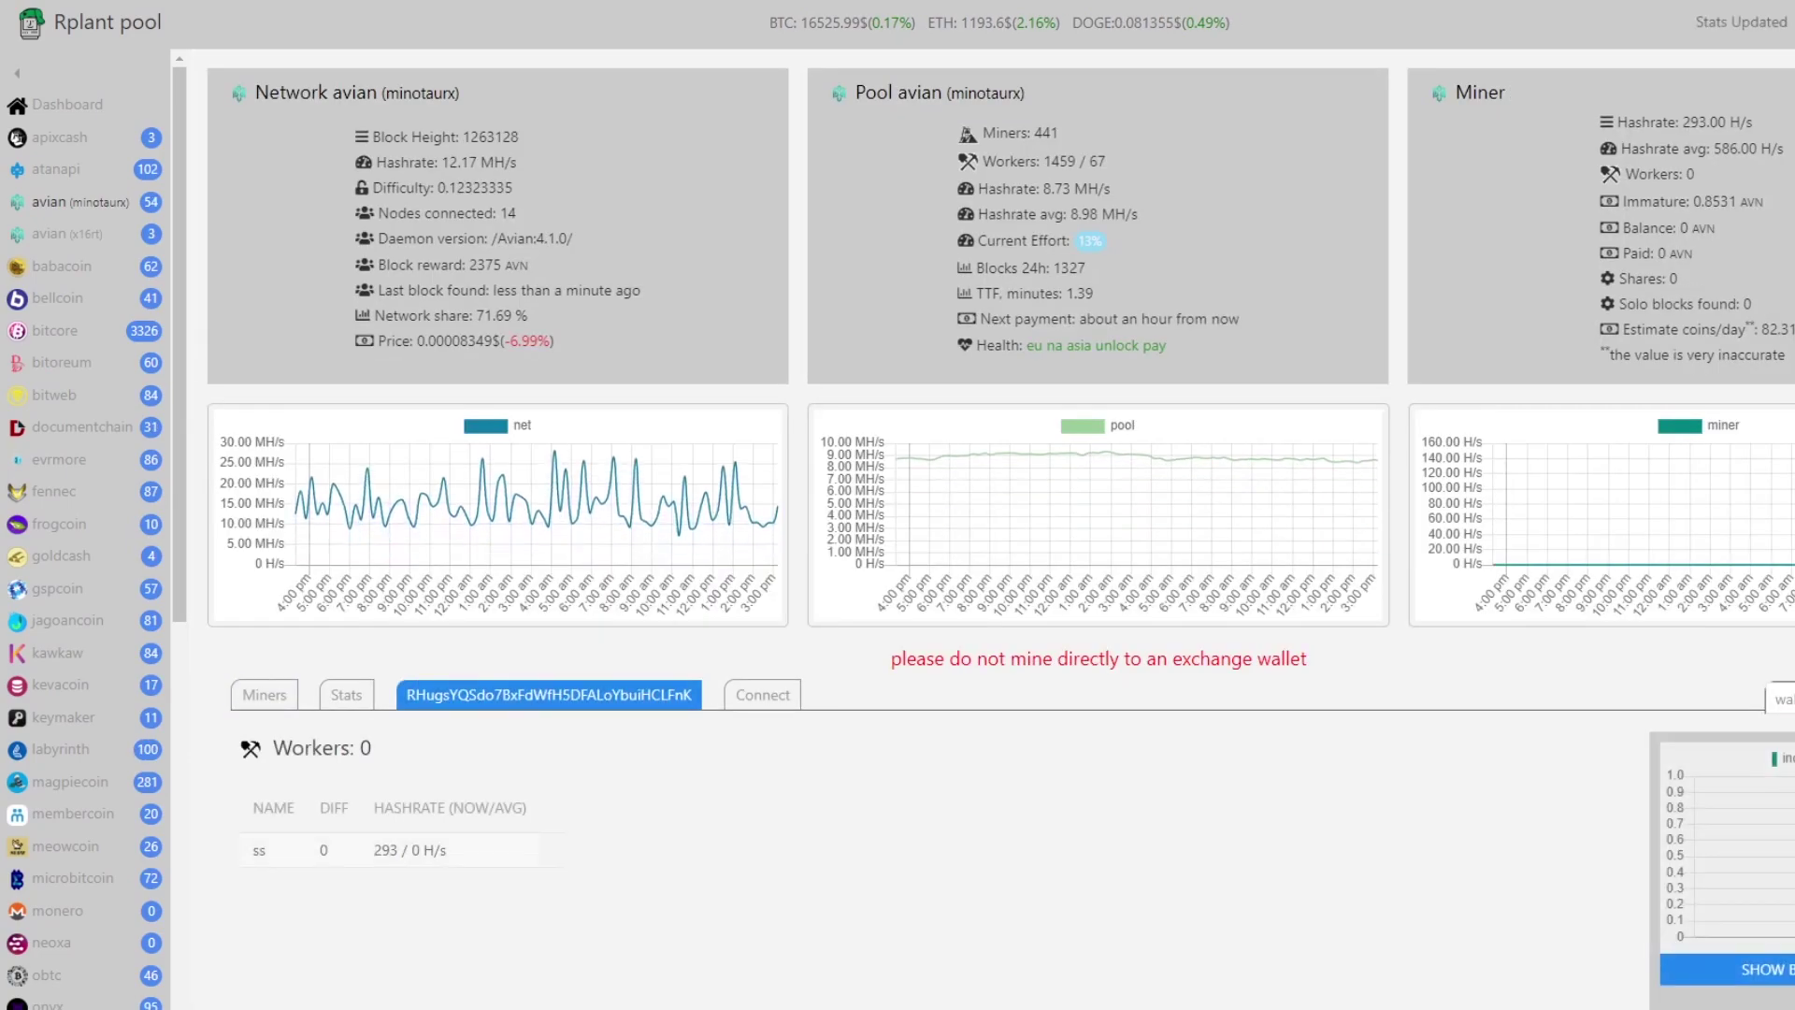
scroll(991, 529, "down", 1)
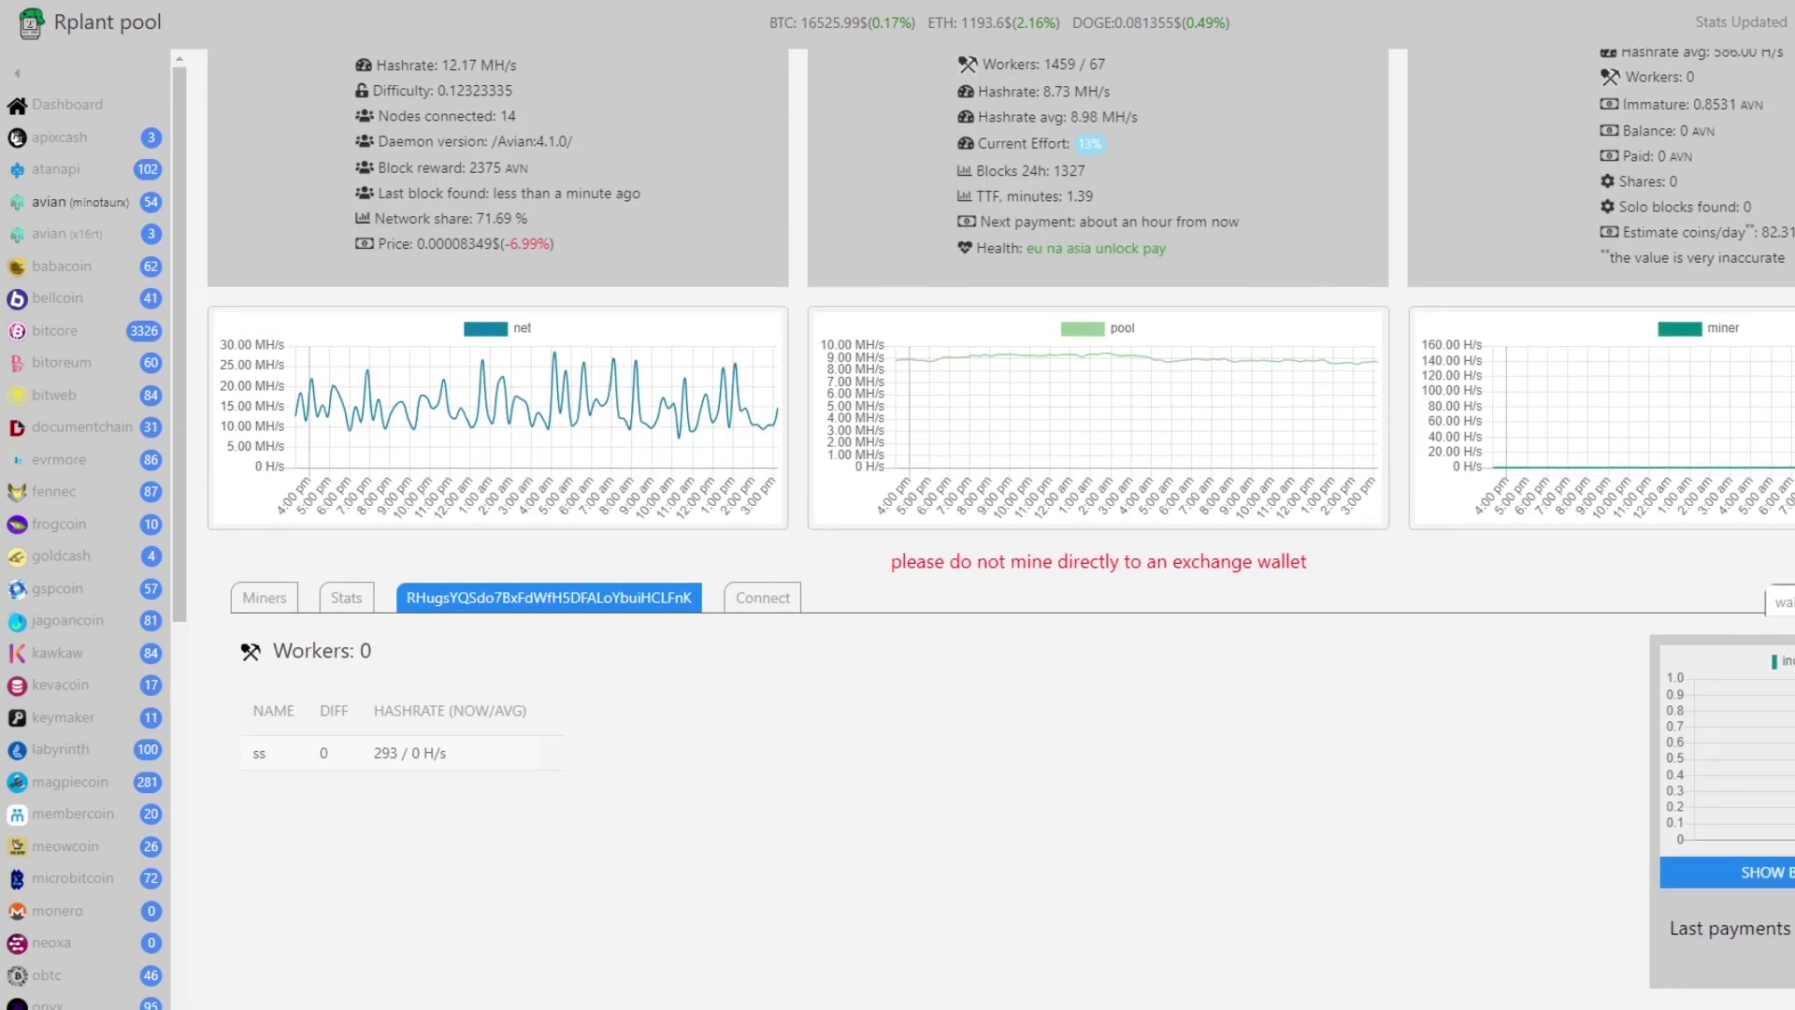
left_click_drag(250, 752, 449, 753)
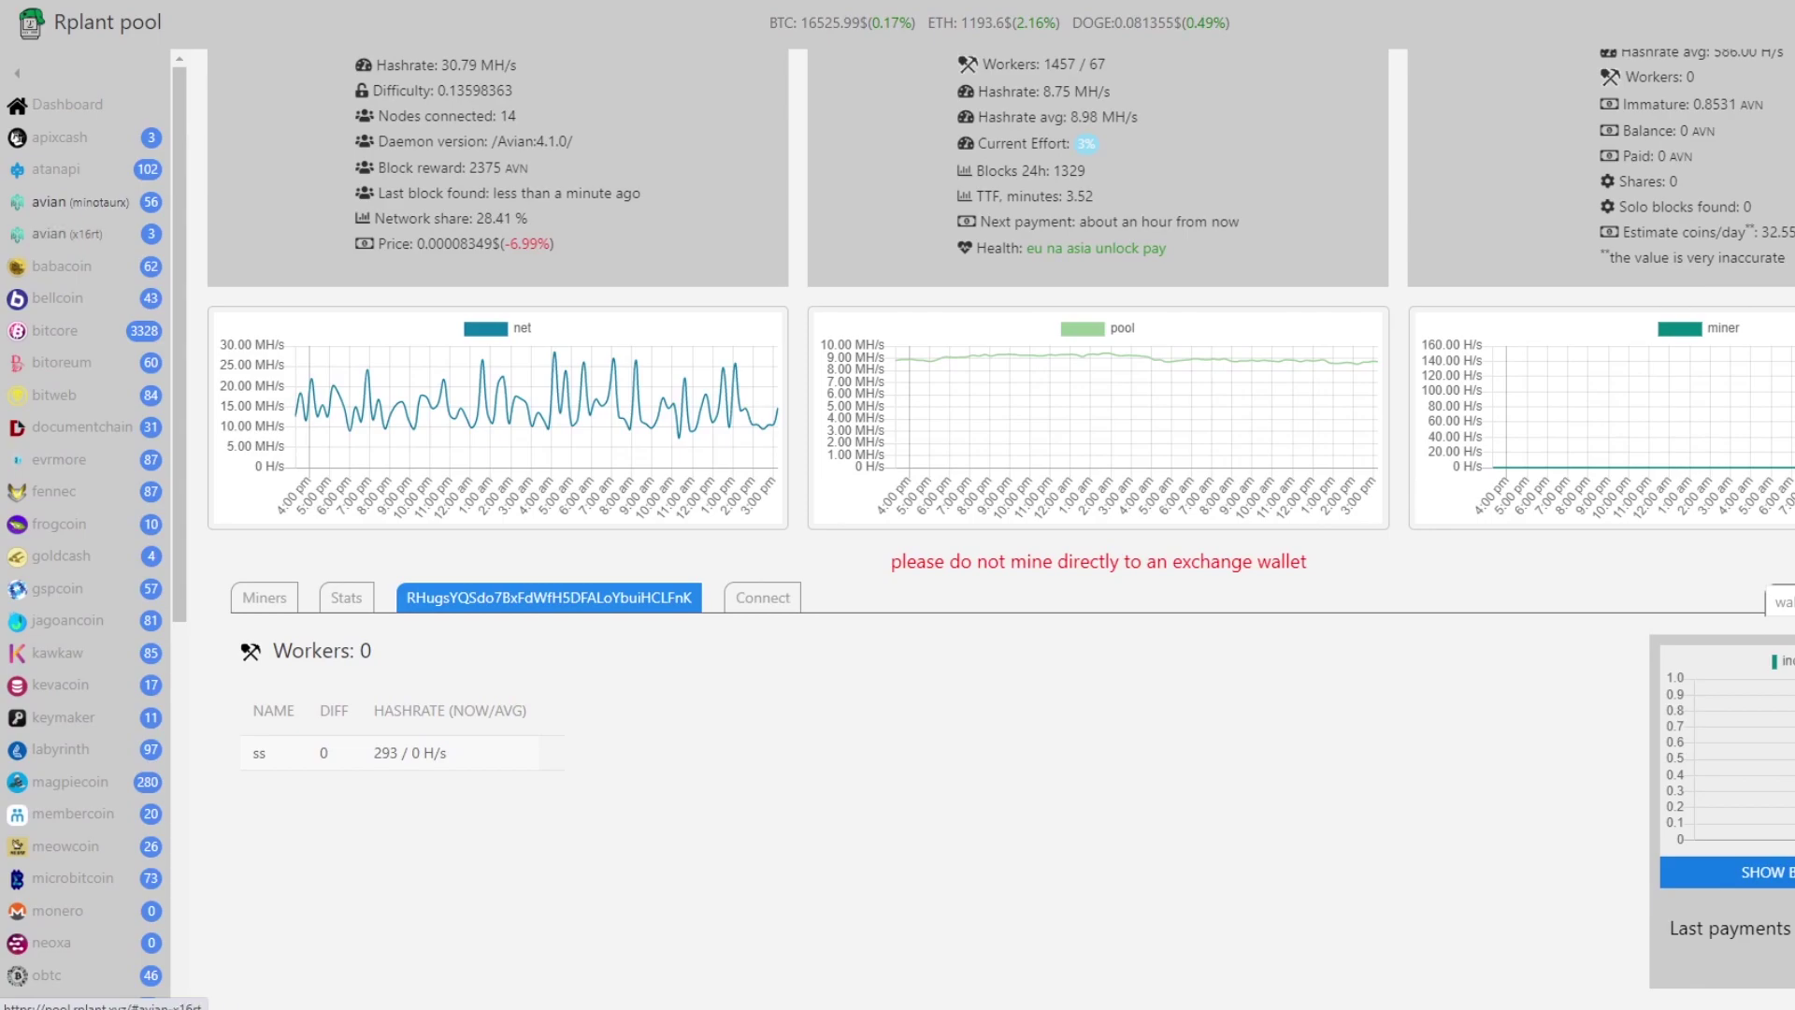
- Switch to the avian (x16rt) pool stats, then highlight Mining software on avn.network
left_click(65, 234)
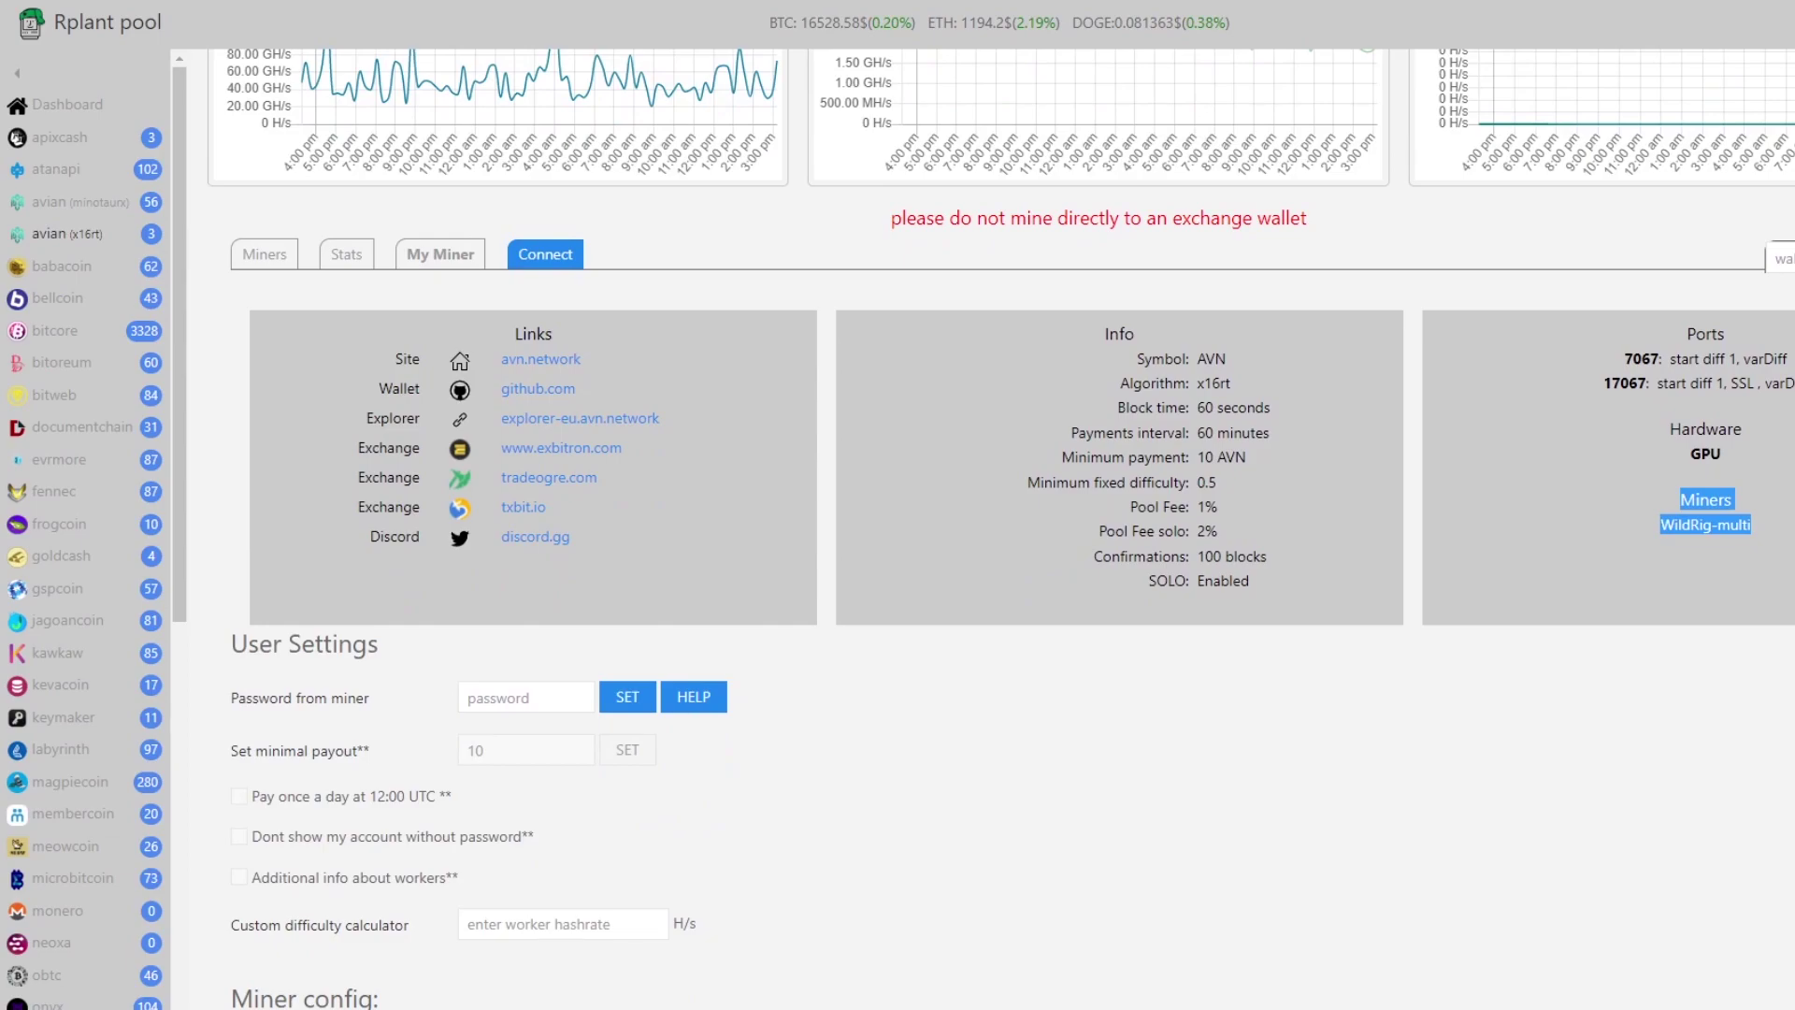
left_click(1749, 564)
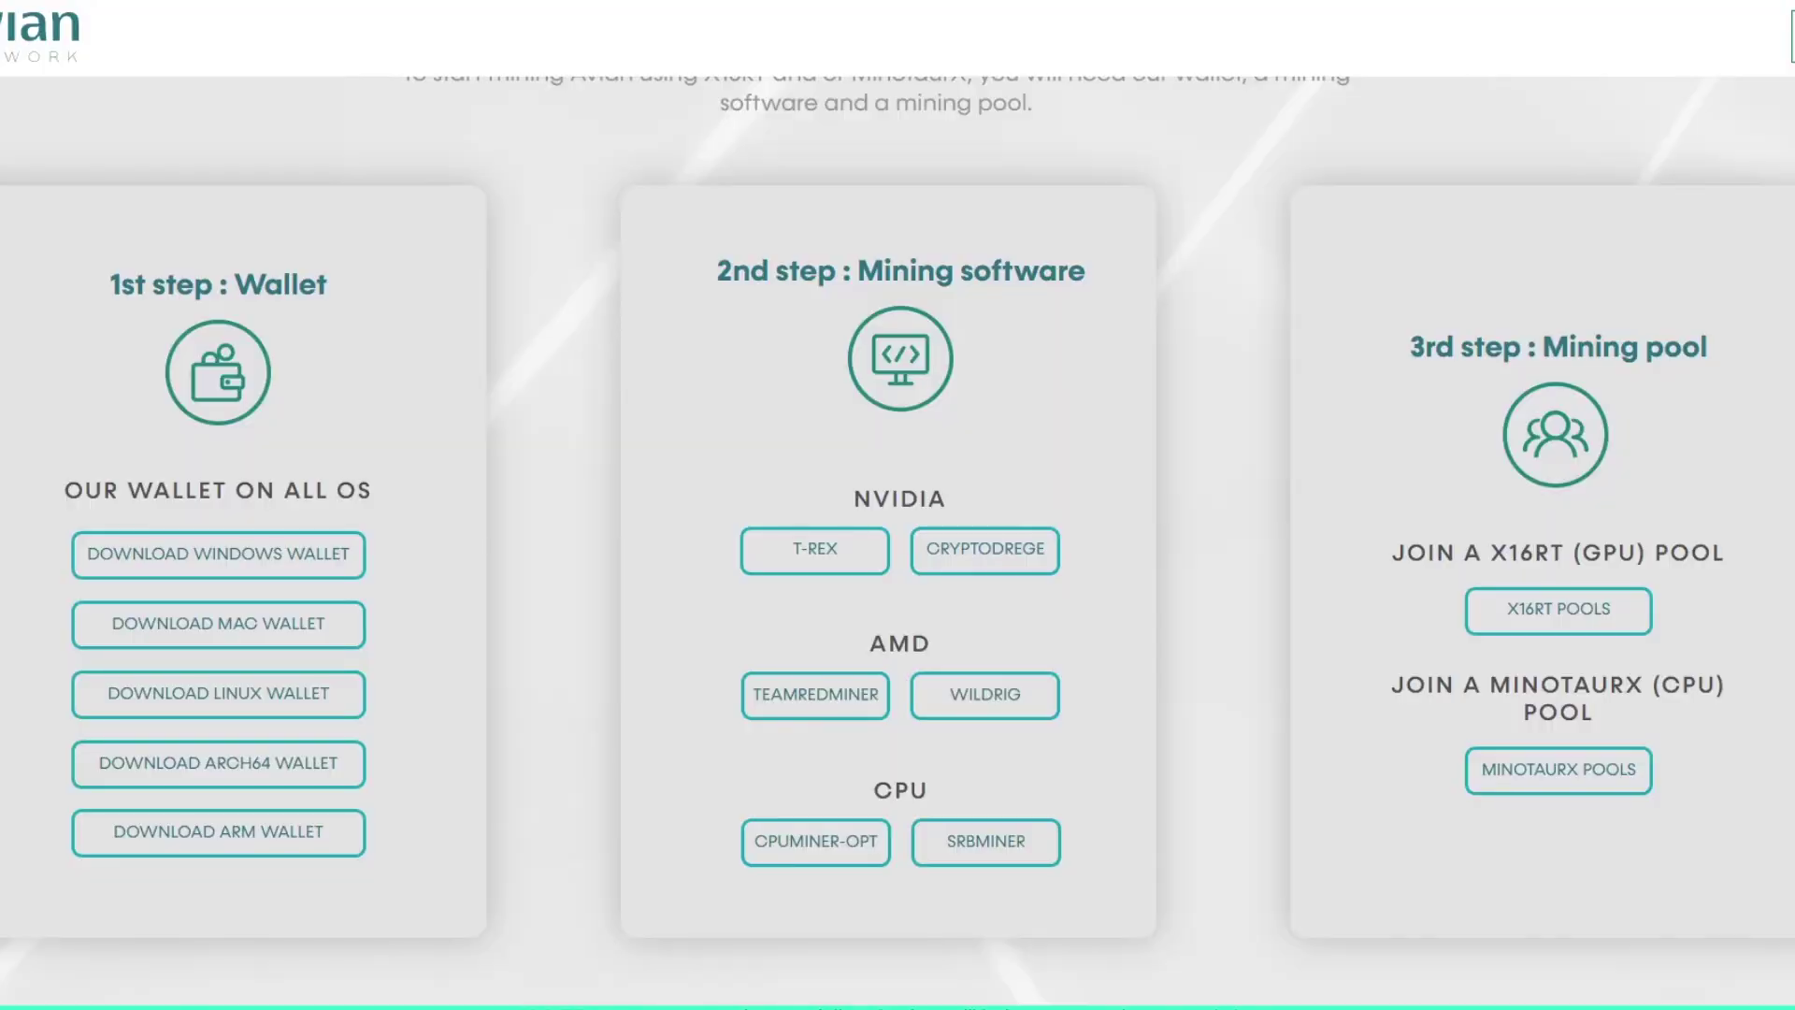
left_click_drag(858, 271, 1085, 273)
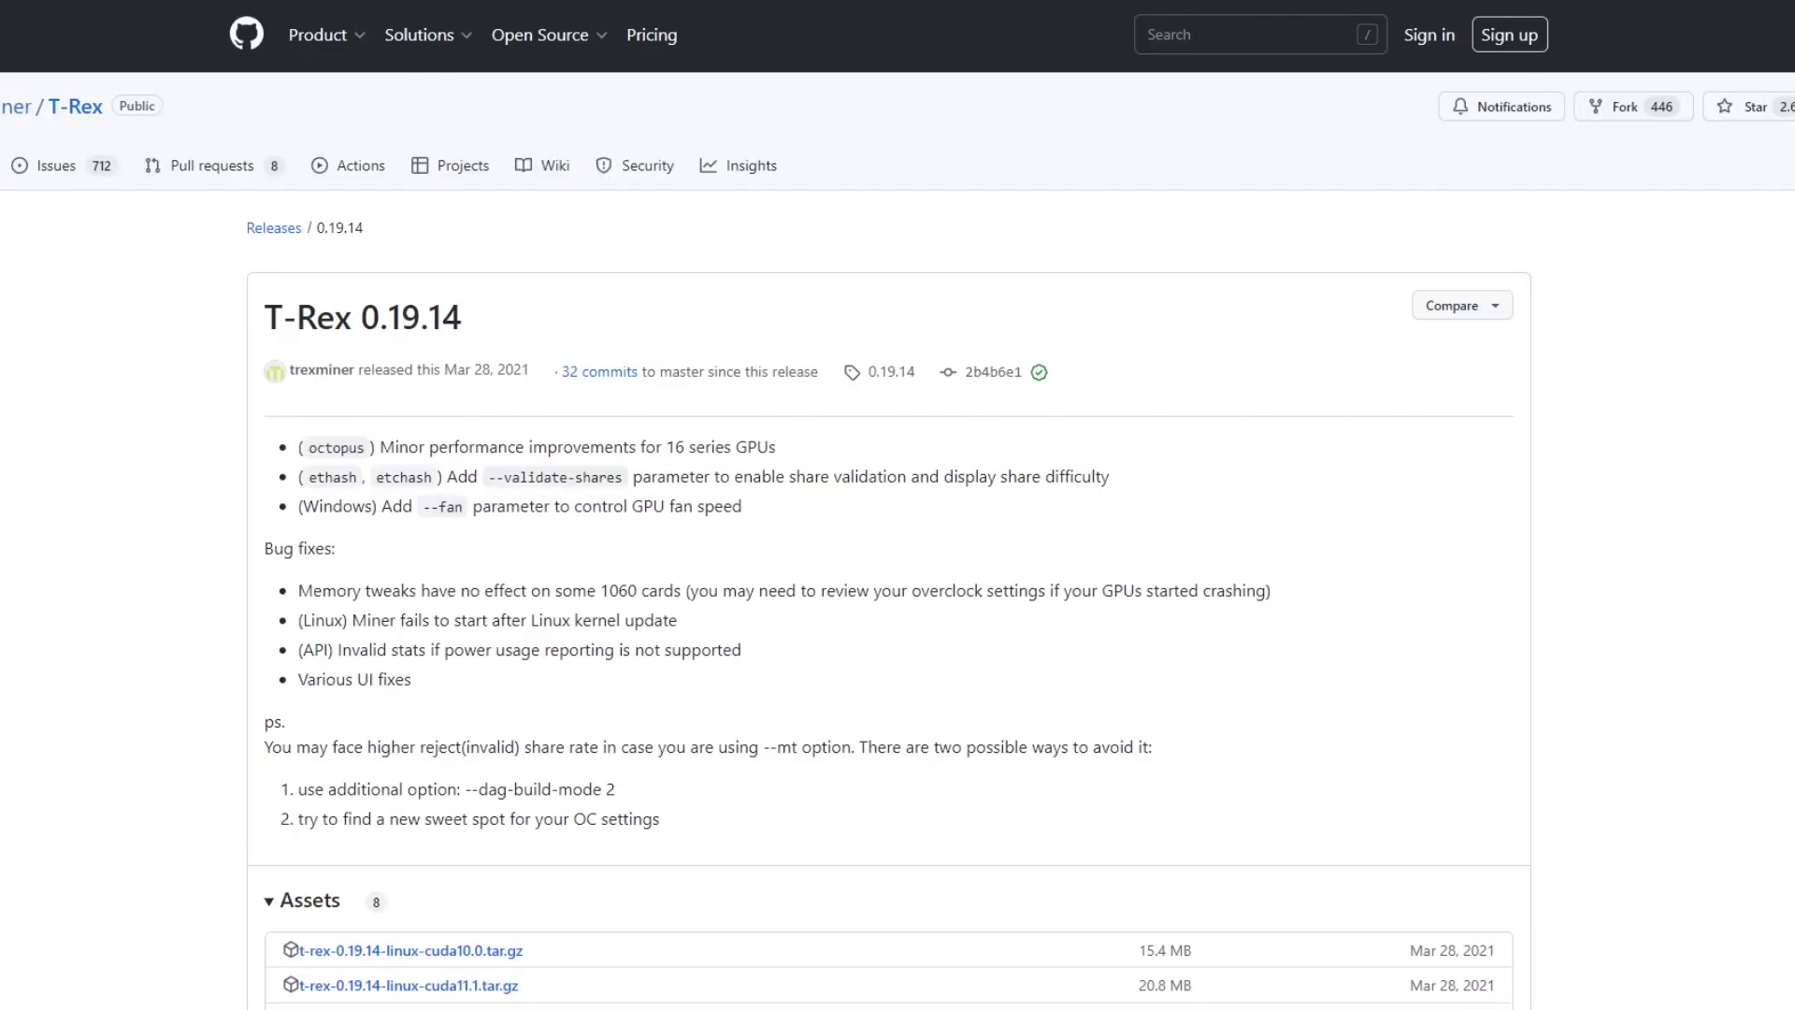
- Review the download assets listed on the T-Rex 0.19.14 release page
scroll(888, 505, "down", 3)
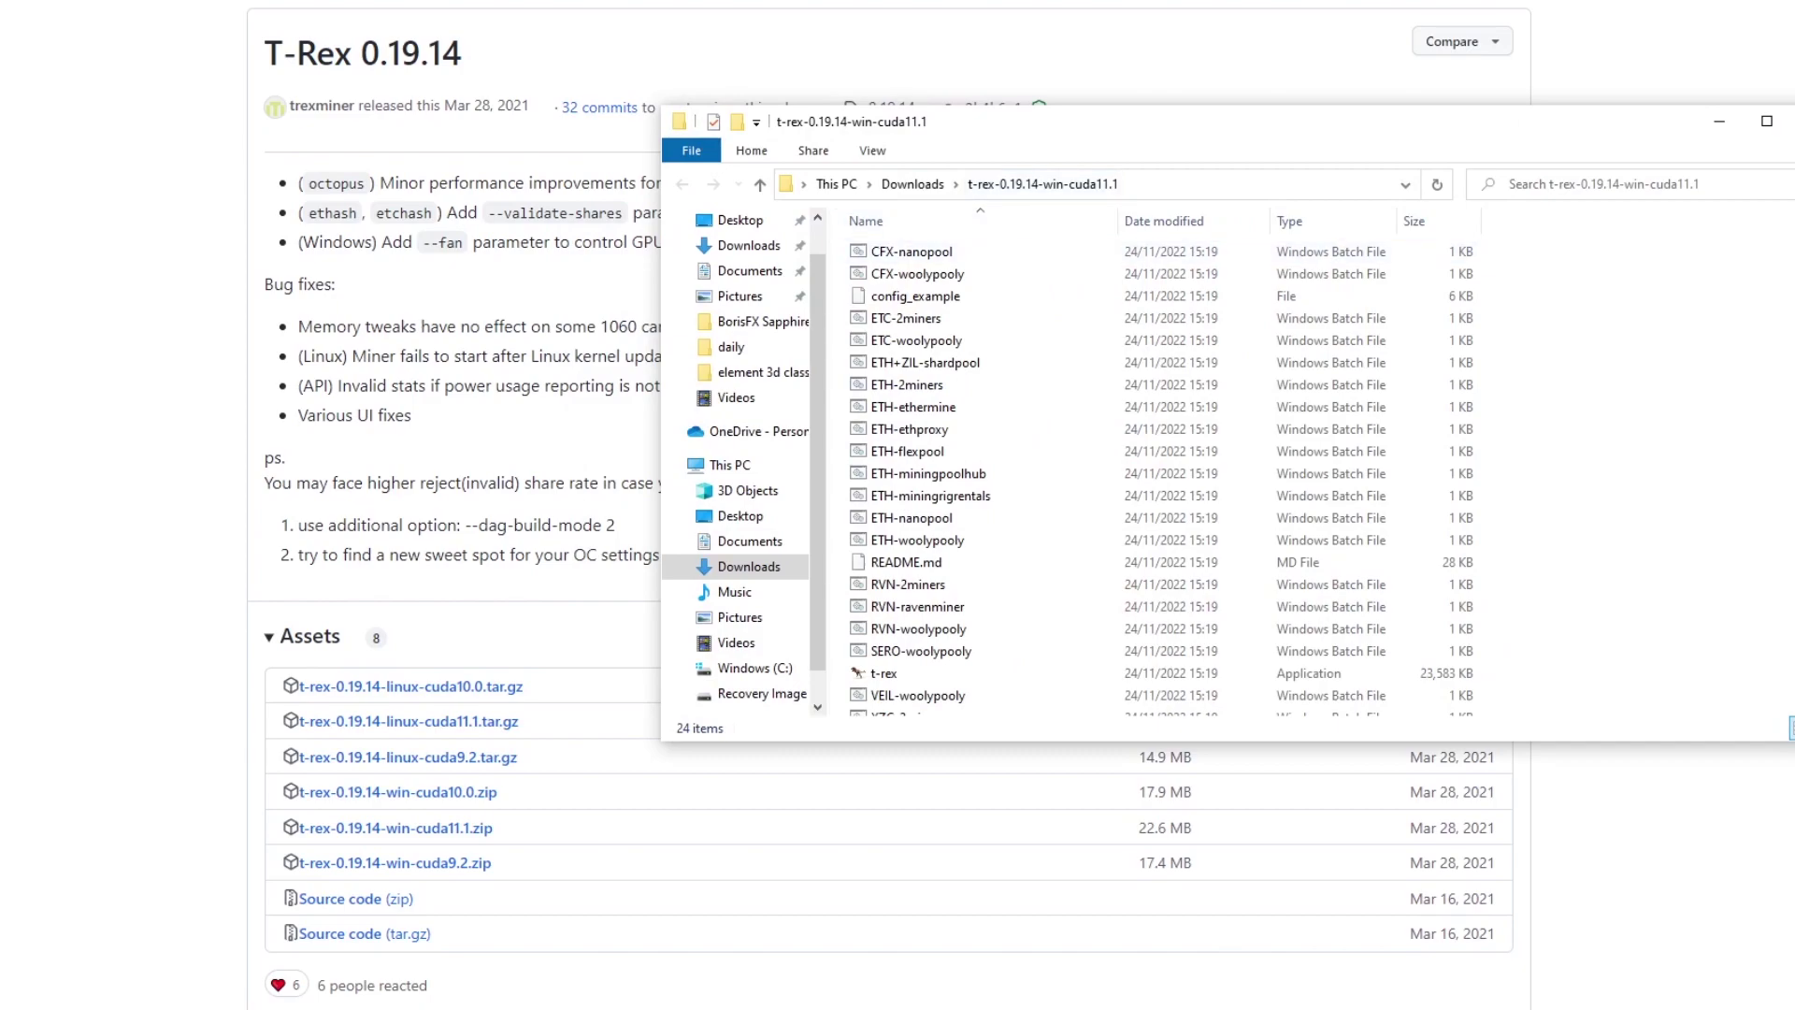
left_click_drag(838, 244, 934, 716)
scroll(1159, 477, "up", 1)
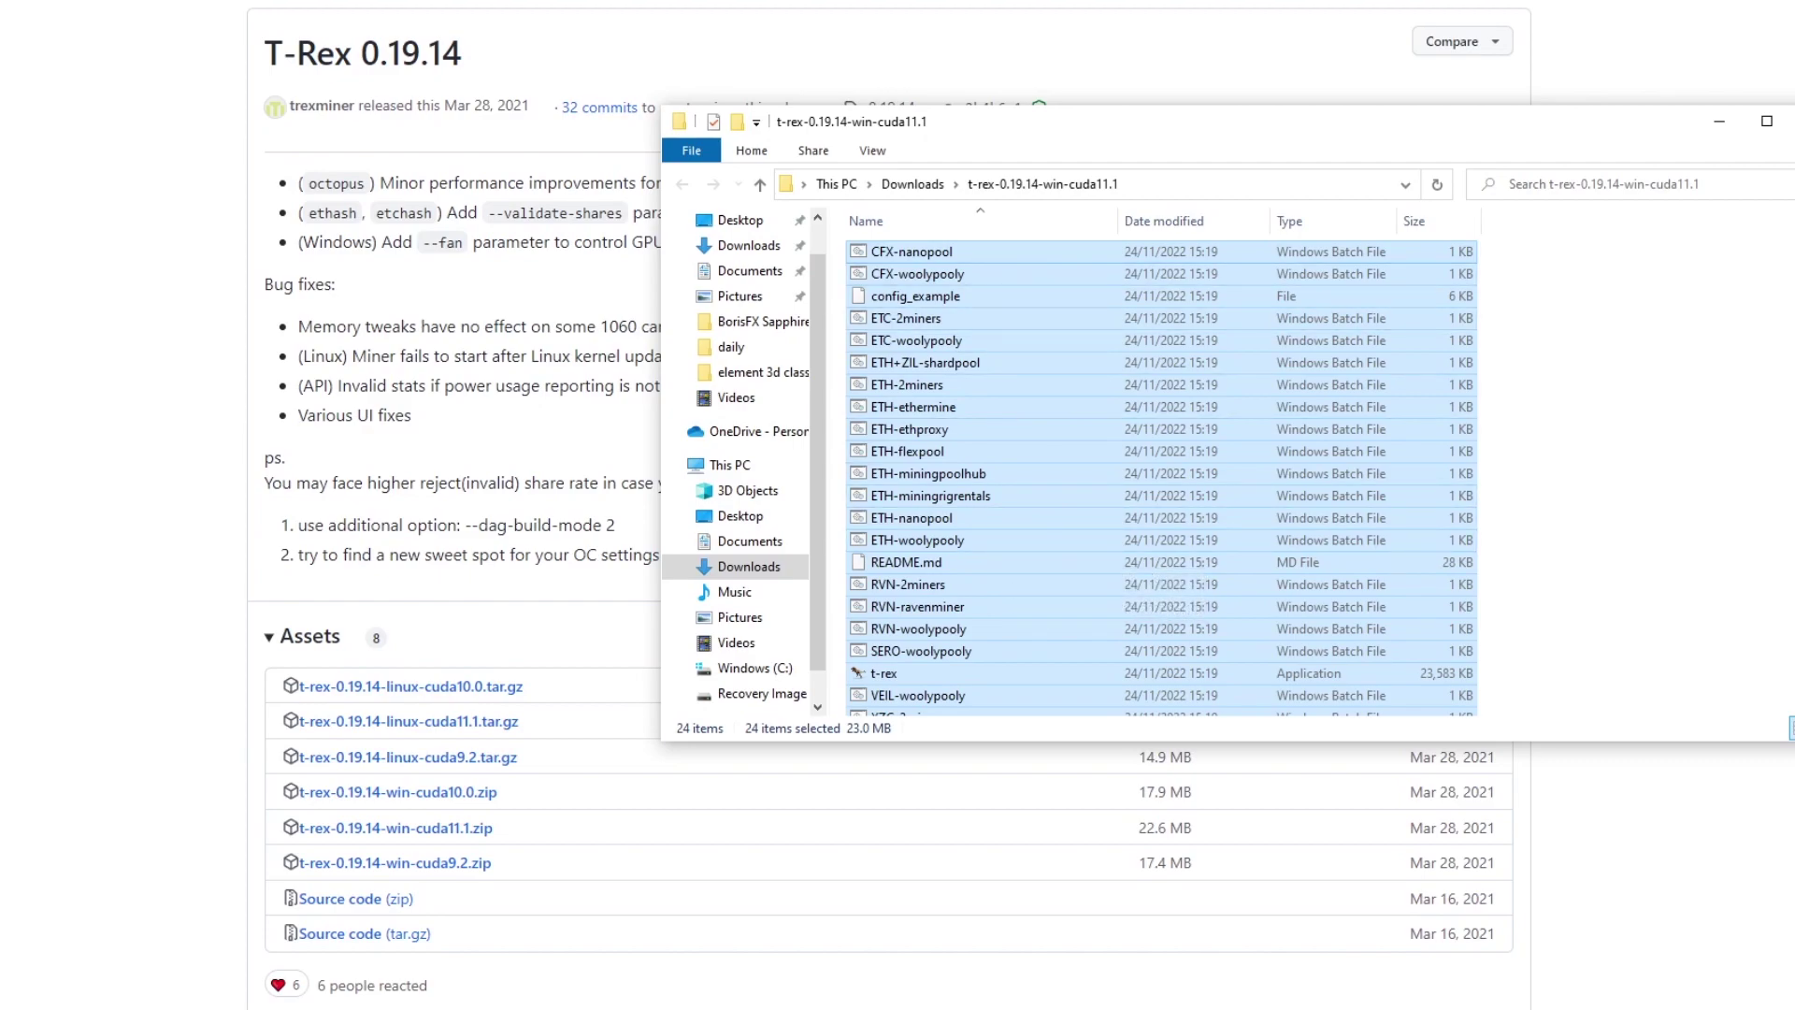
- Open CFX-nanopool.bat from the cuda11.1 folder for editing, running it anyway past the warning
left_click(1094, 252)
right_click(900, 251)
left_click(944, 284)
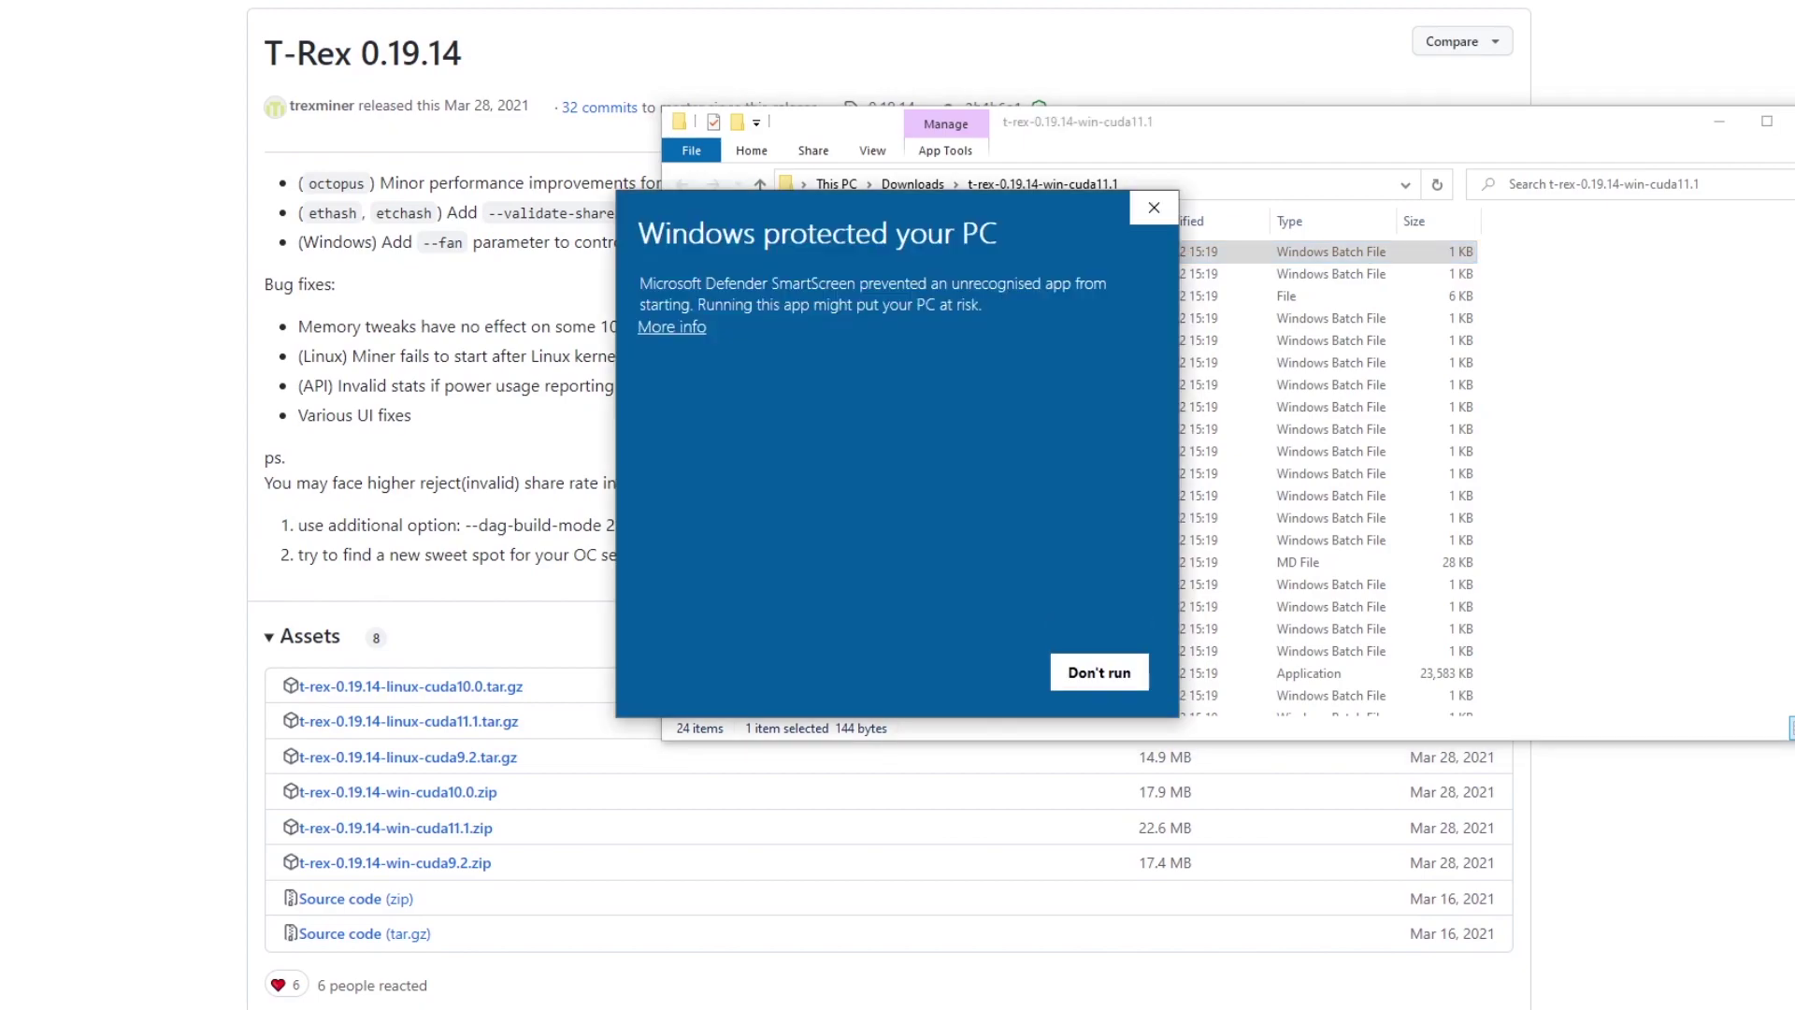
left_click(671, 327)
left_click(972, 672)
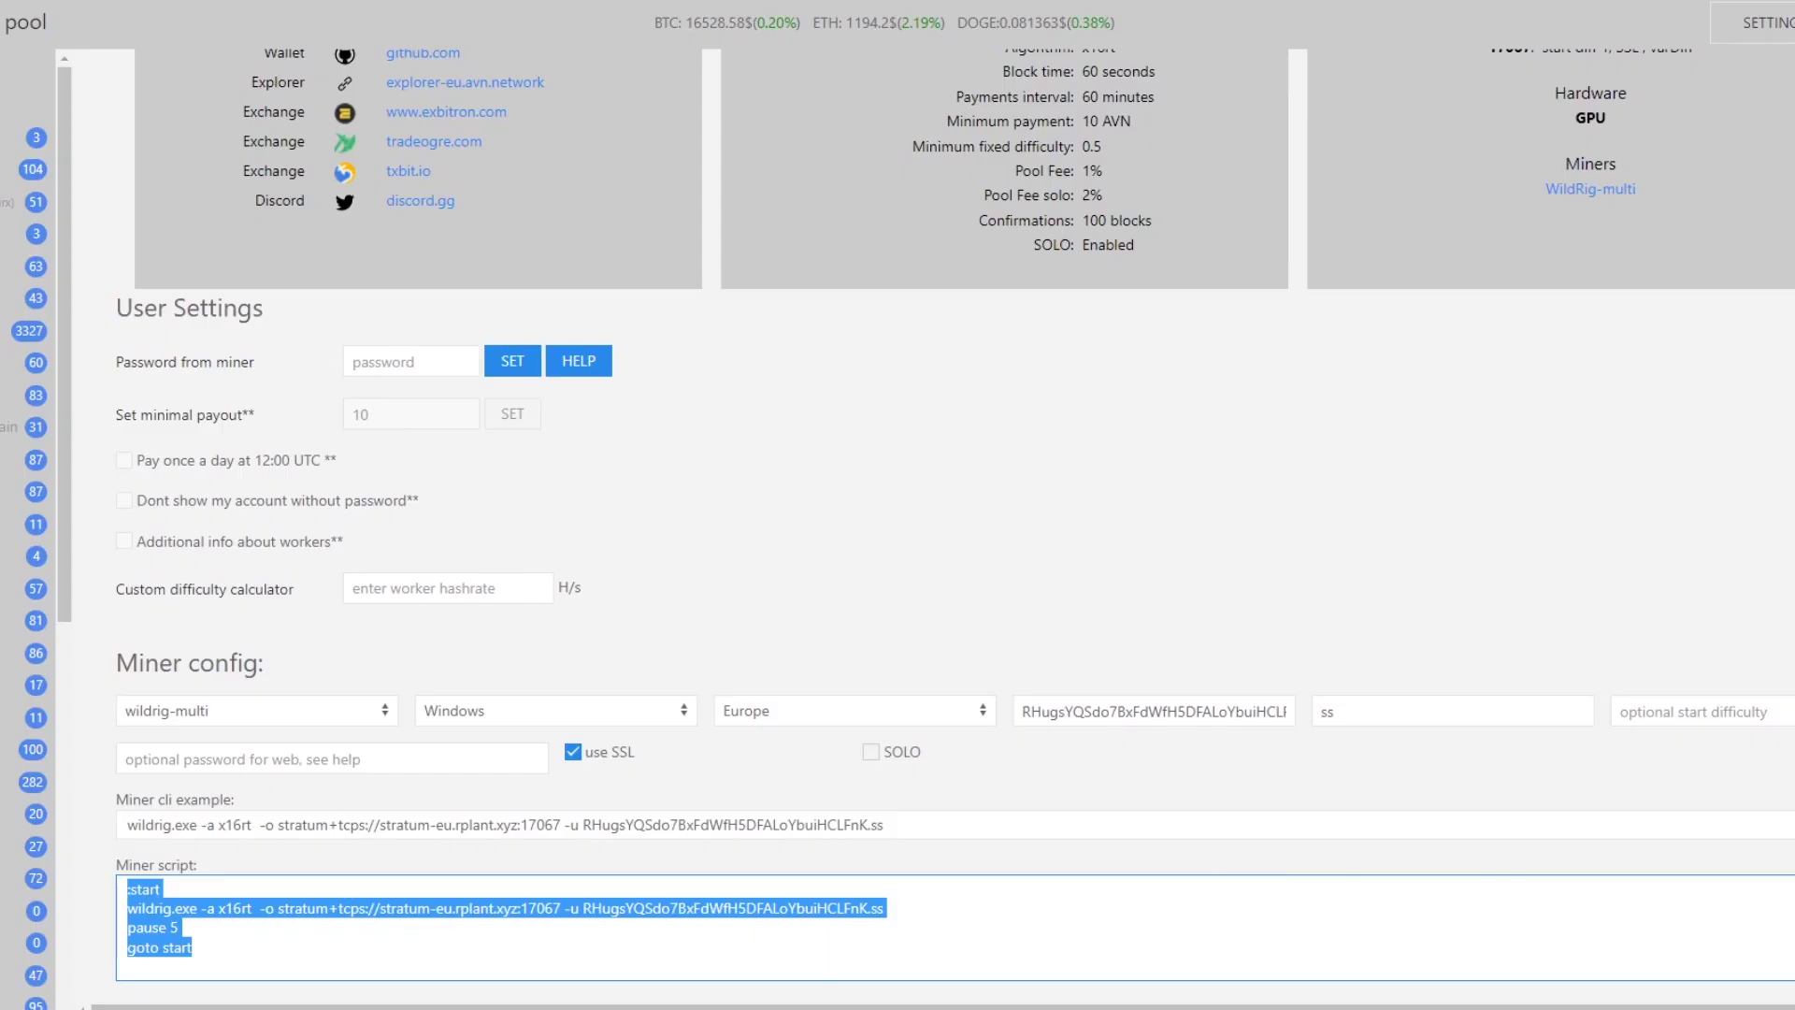
- Check the wildrig-multi miner, Windows OS, Europe region, wallet address and worker ss settings
scroll(945, 519, "up", 6)
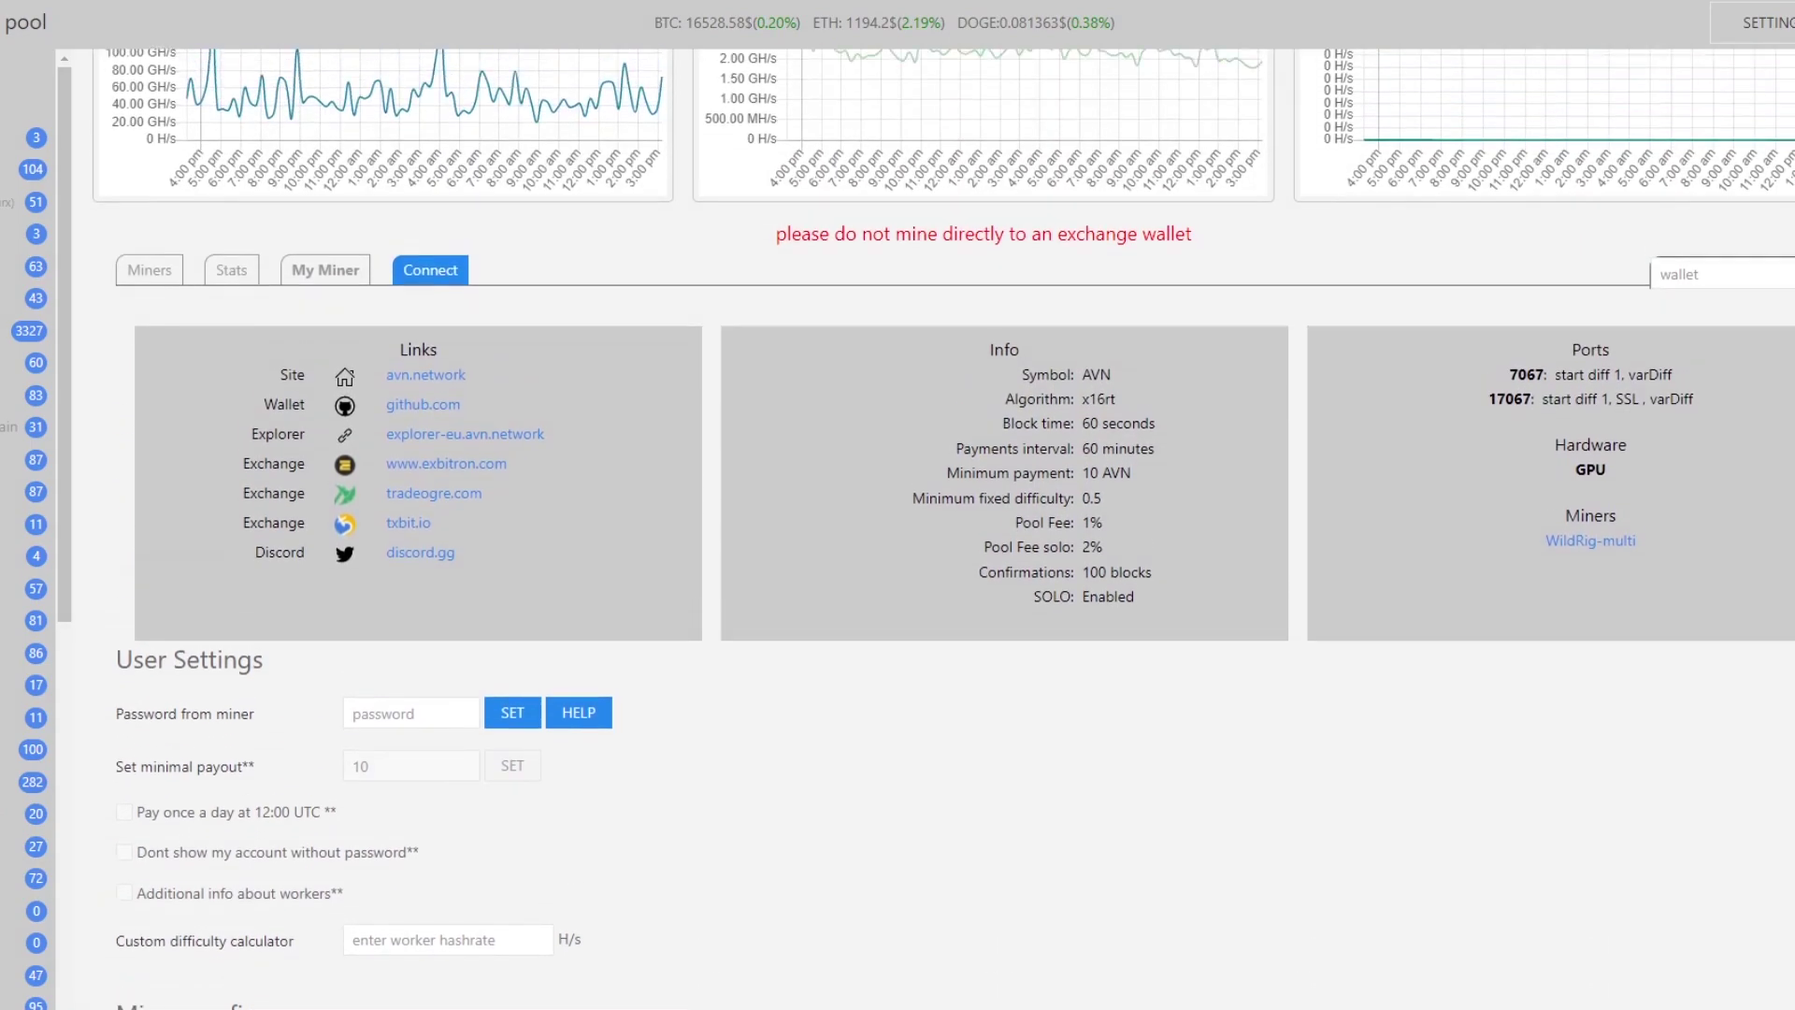
scroll(944, 519, "down", 6)
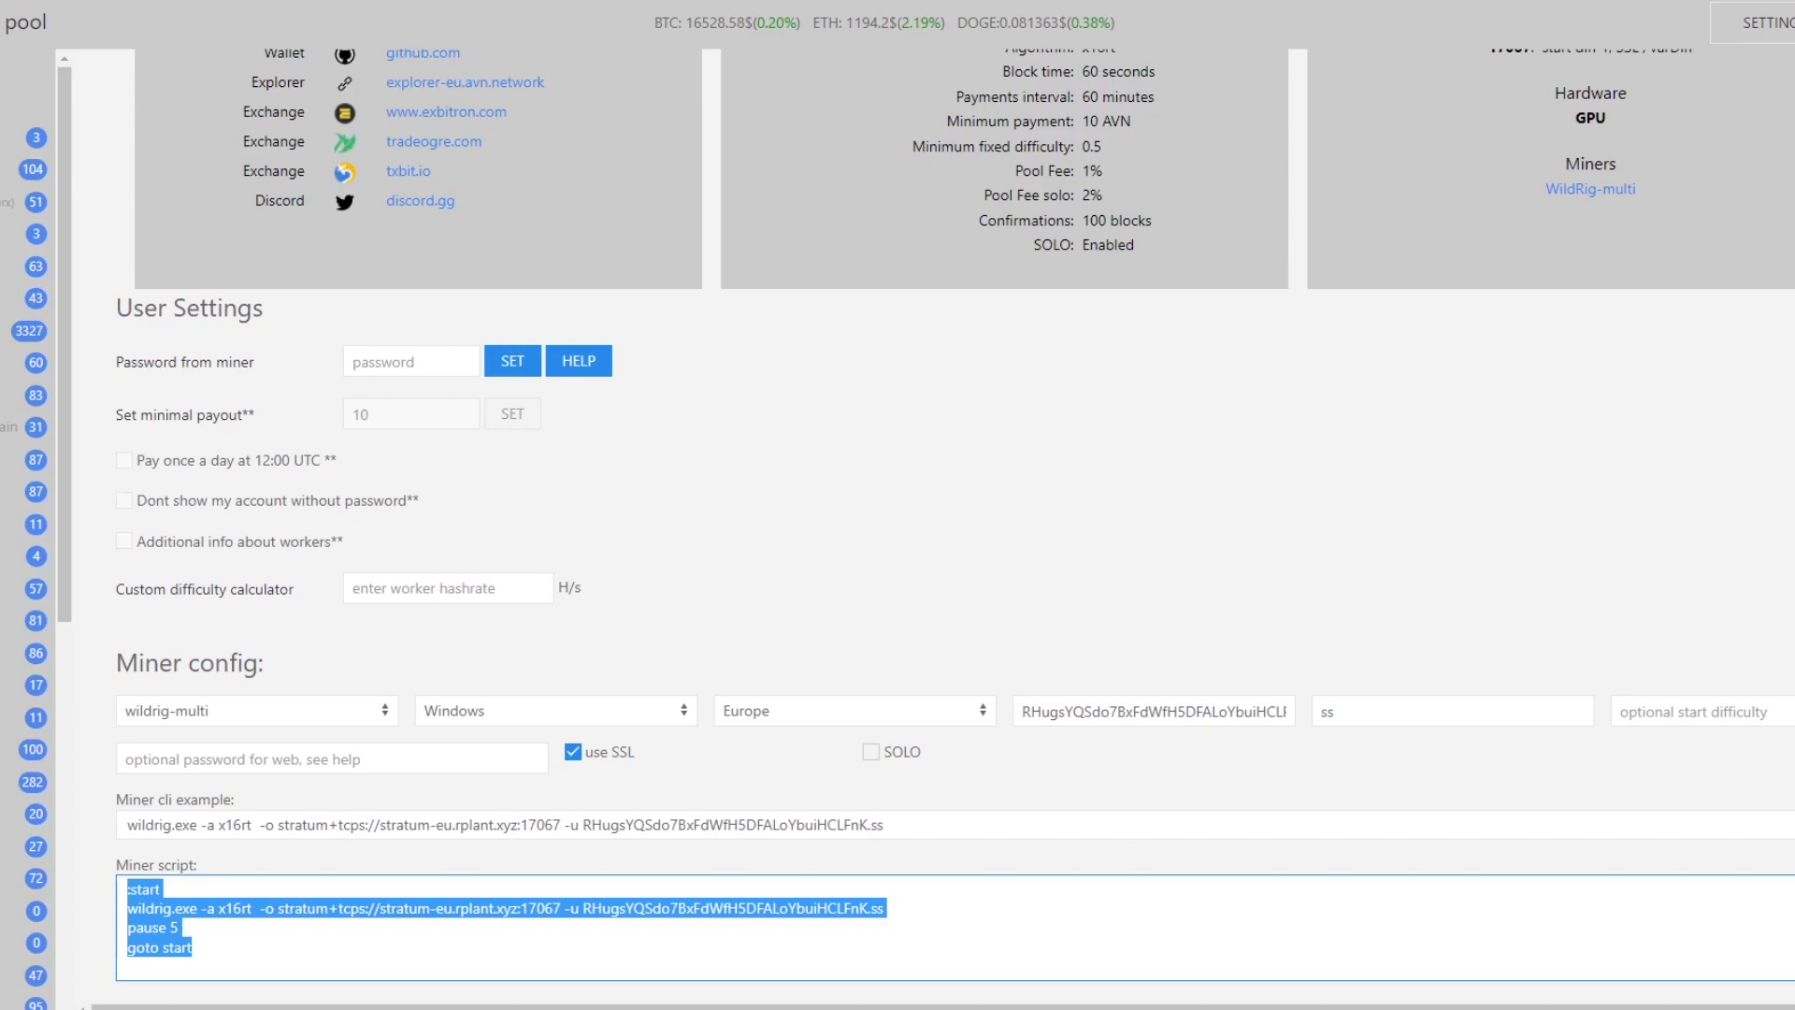
left_click(257, 711)
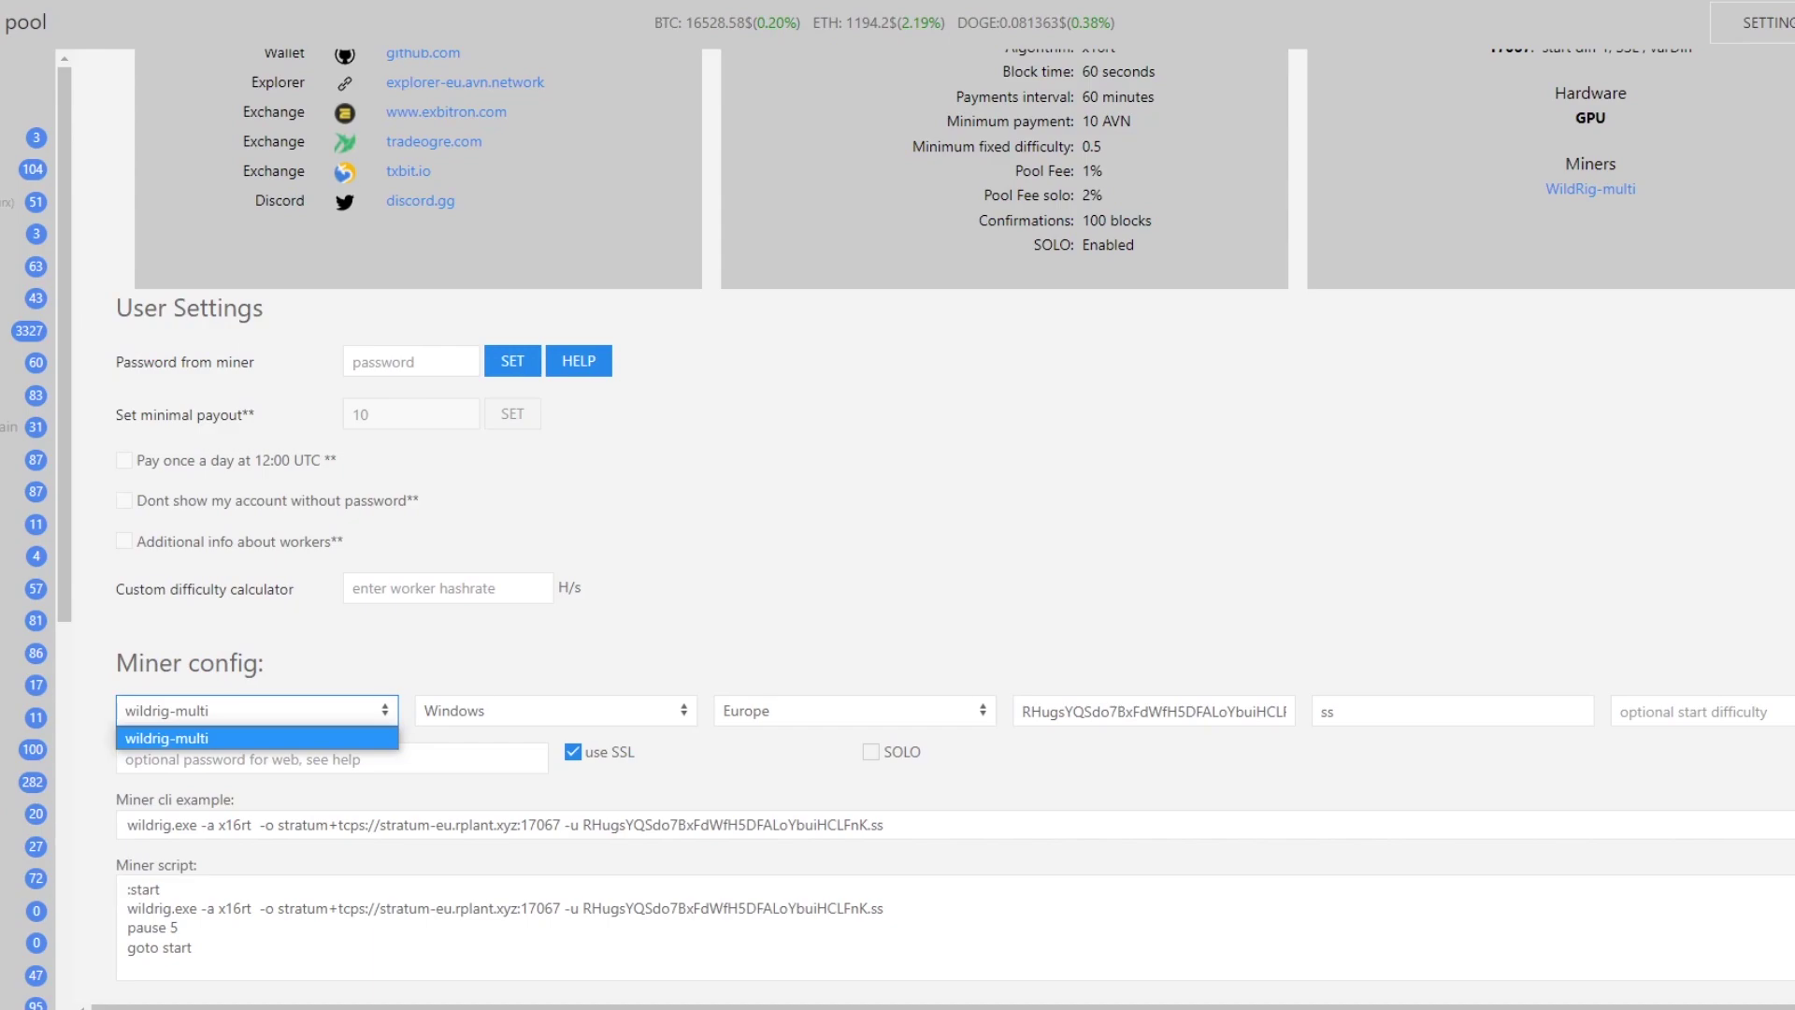
left_click(556, 711)
left_click(856, 711)
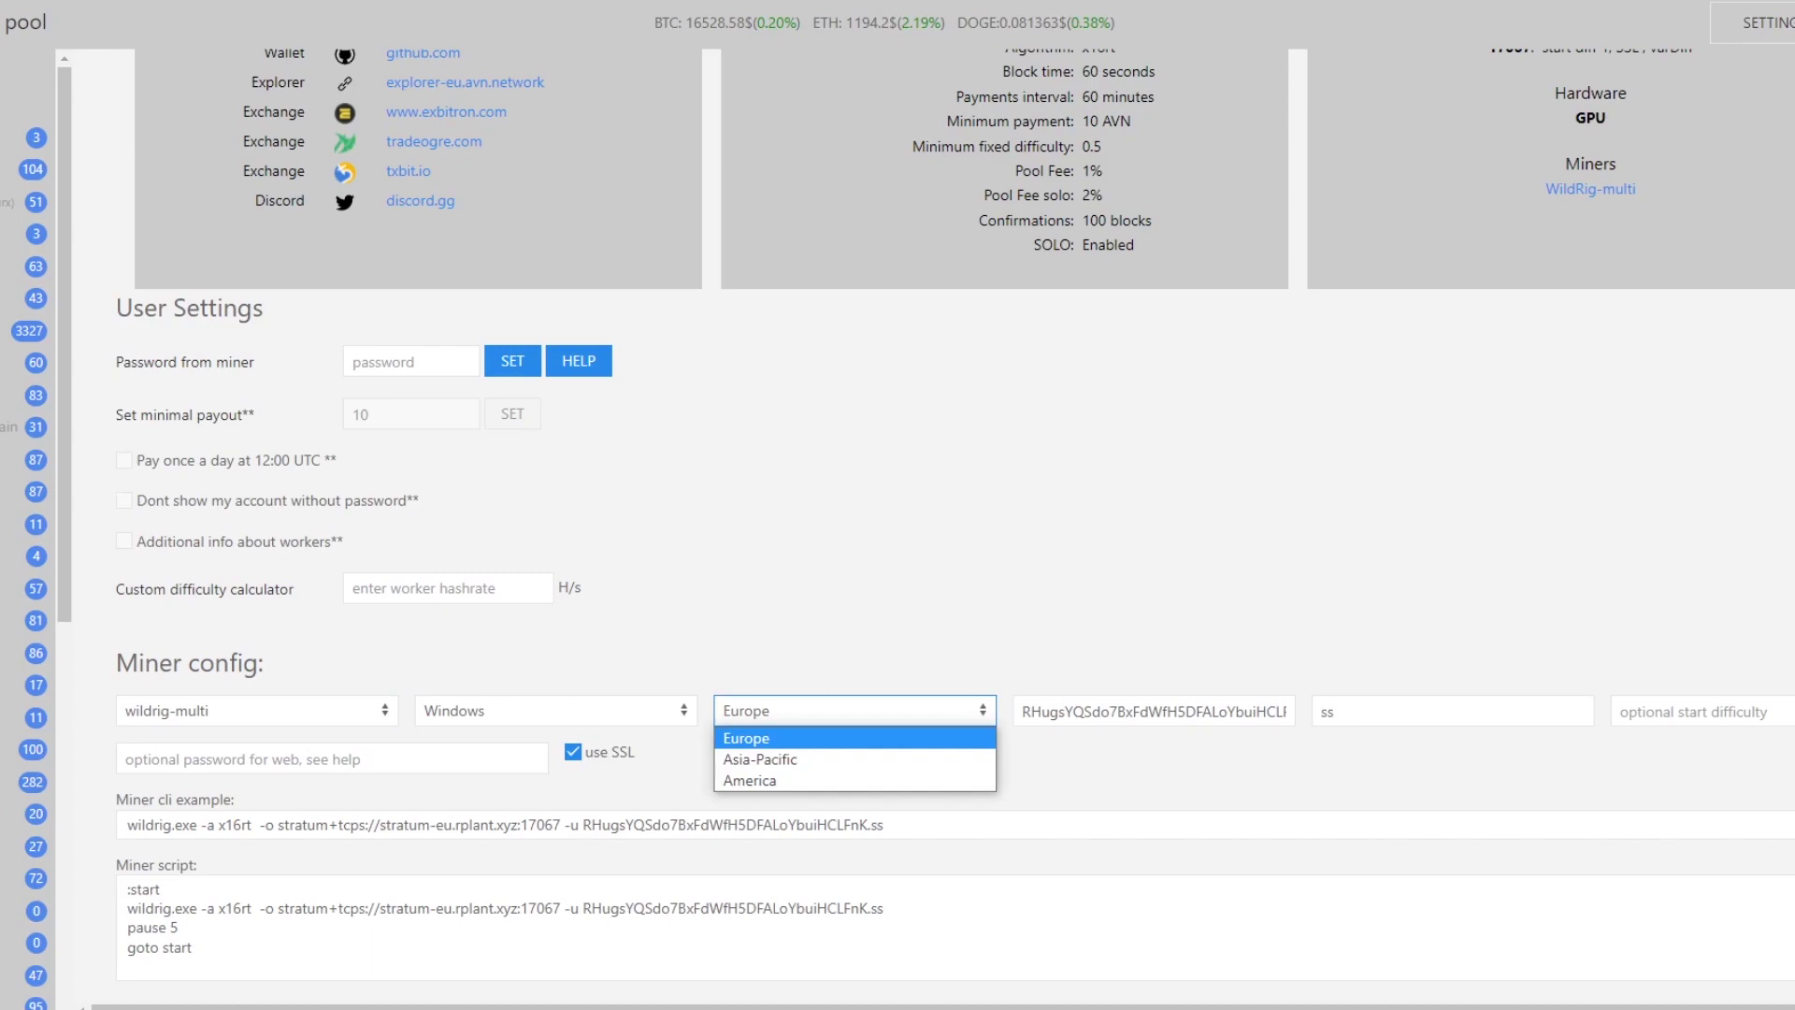
left_click_drag(1256, 712, 1168, 712)
key("Tab")
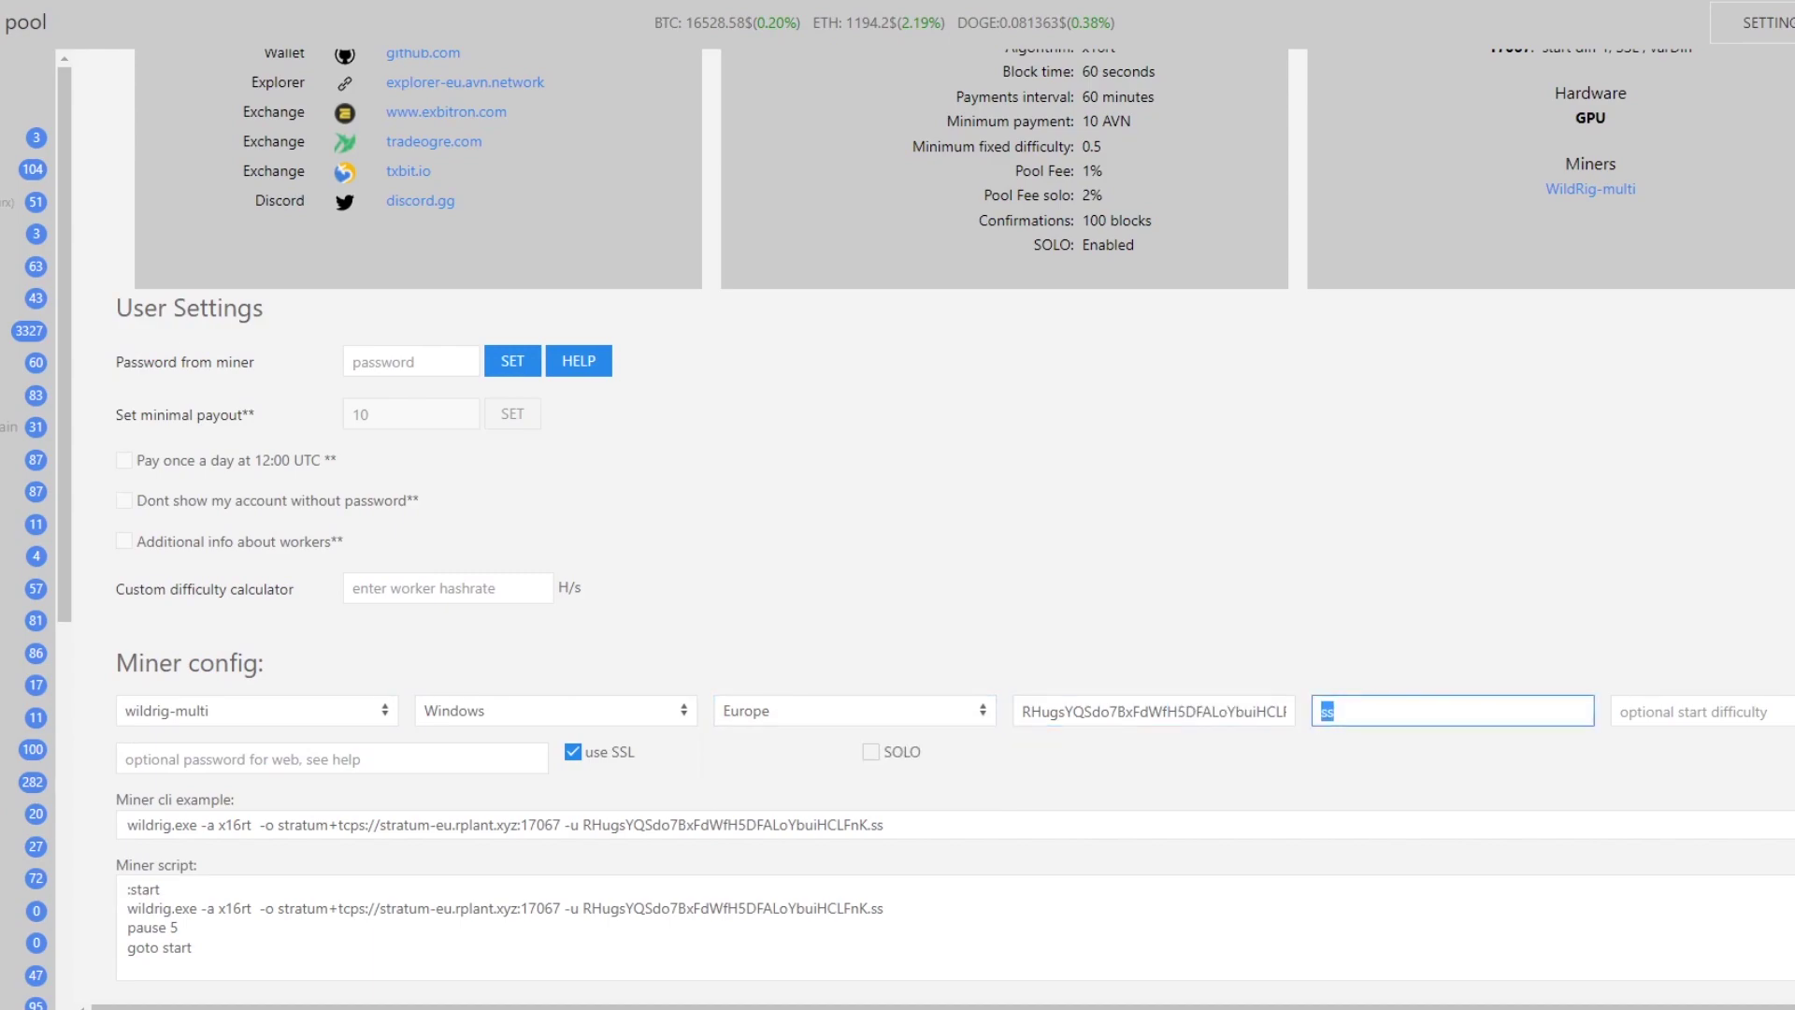
- Copy the four-line generated miner script
left_click_drag(198, 949, 125, 888)
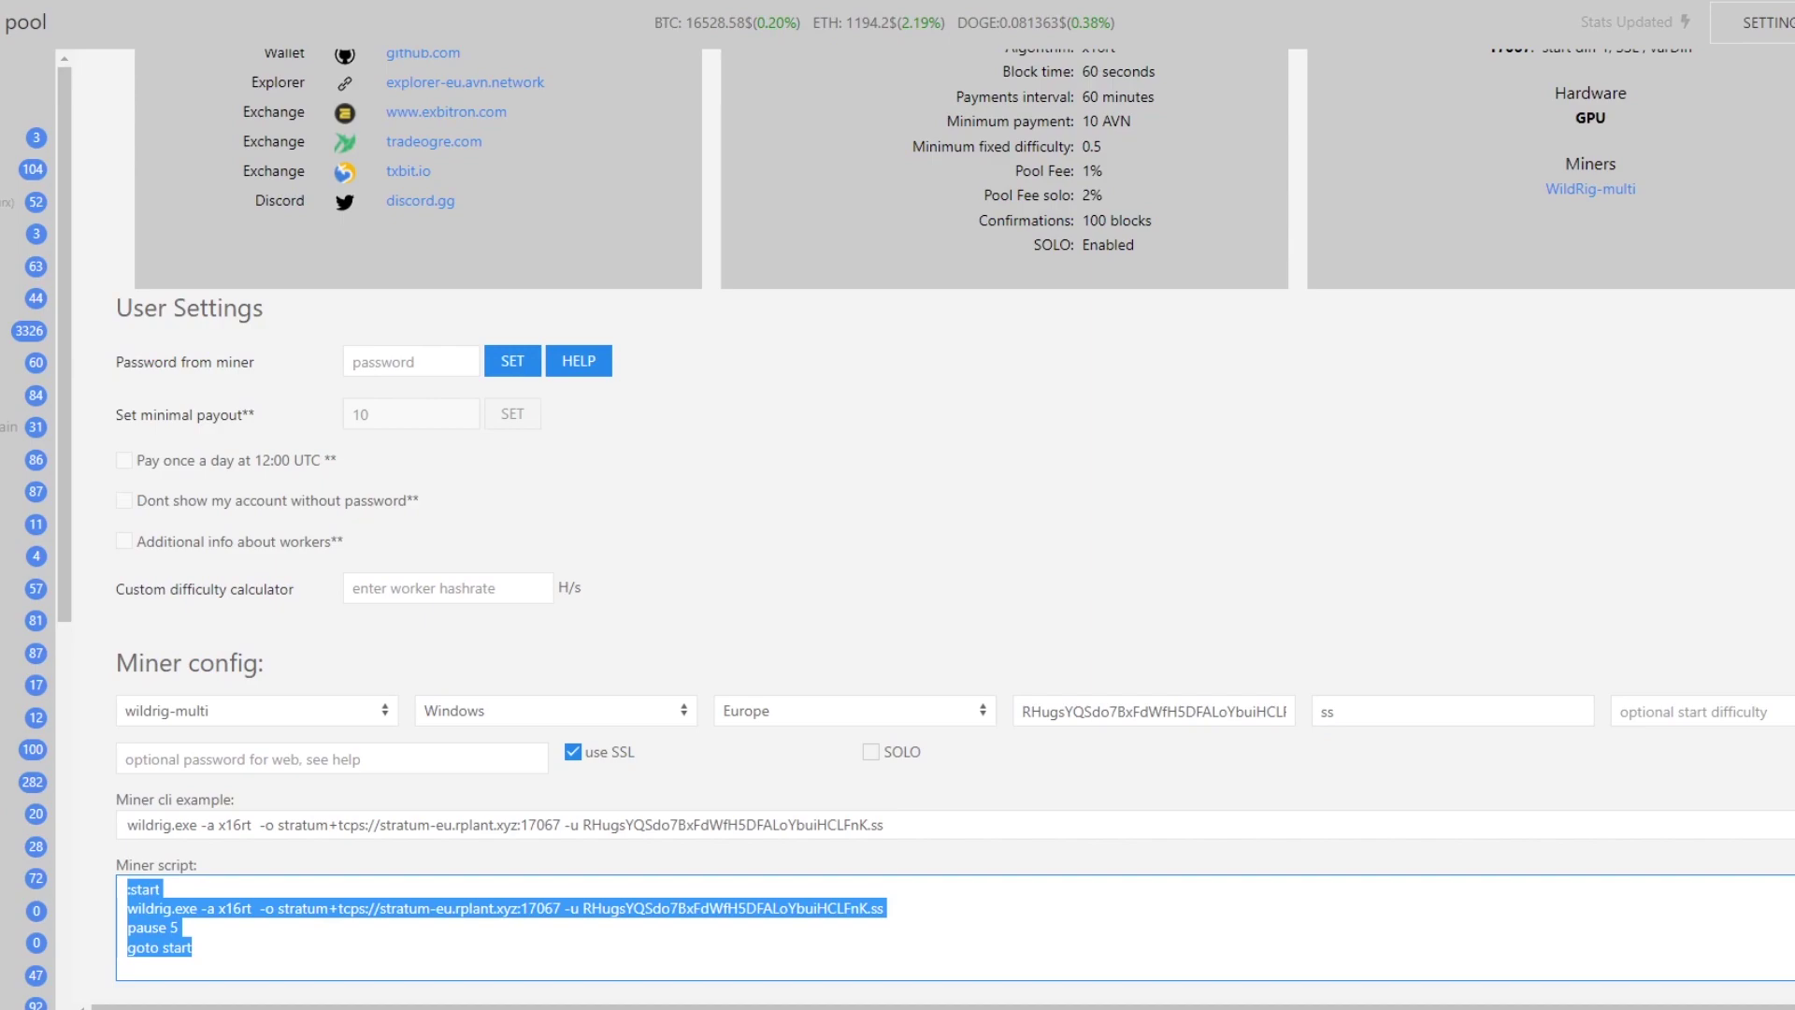
right_click(161, 913)
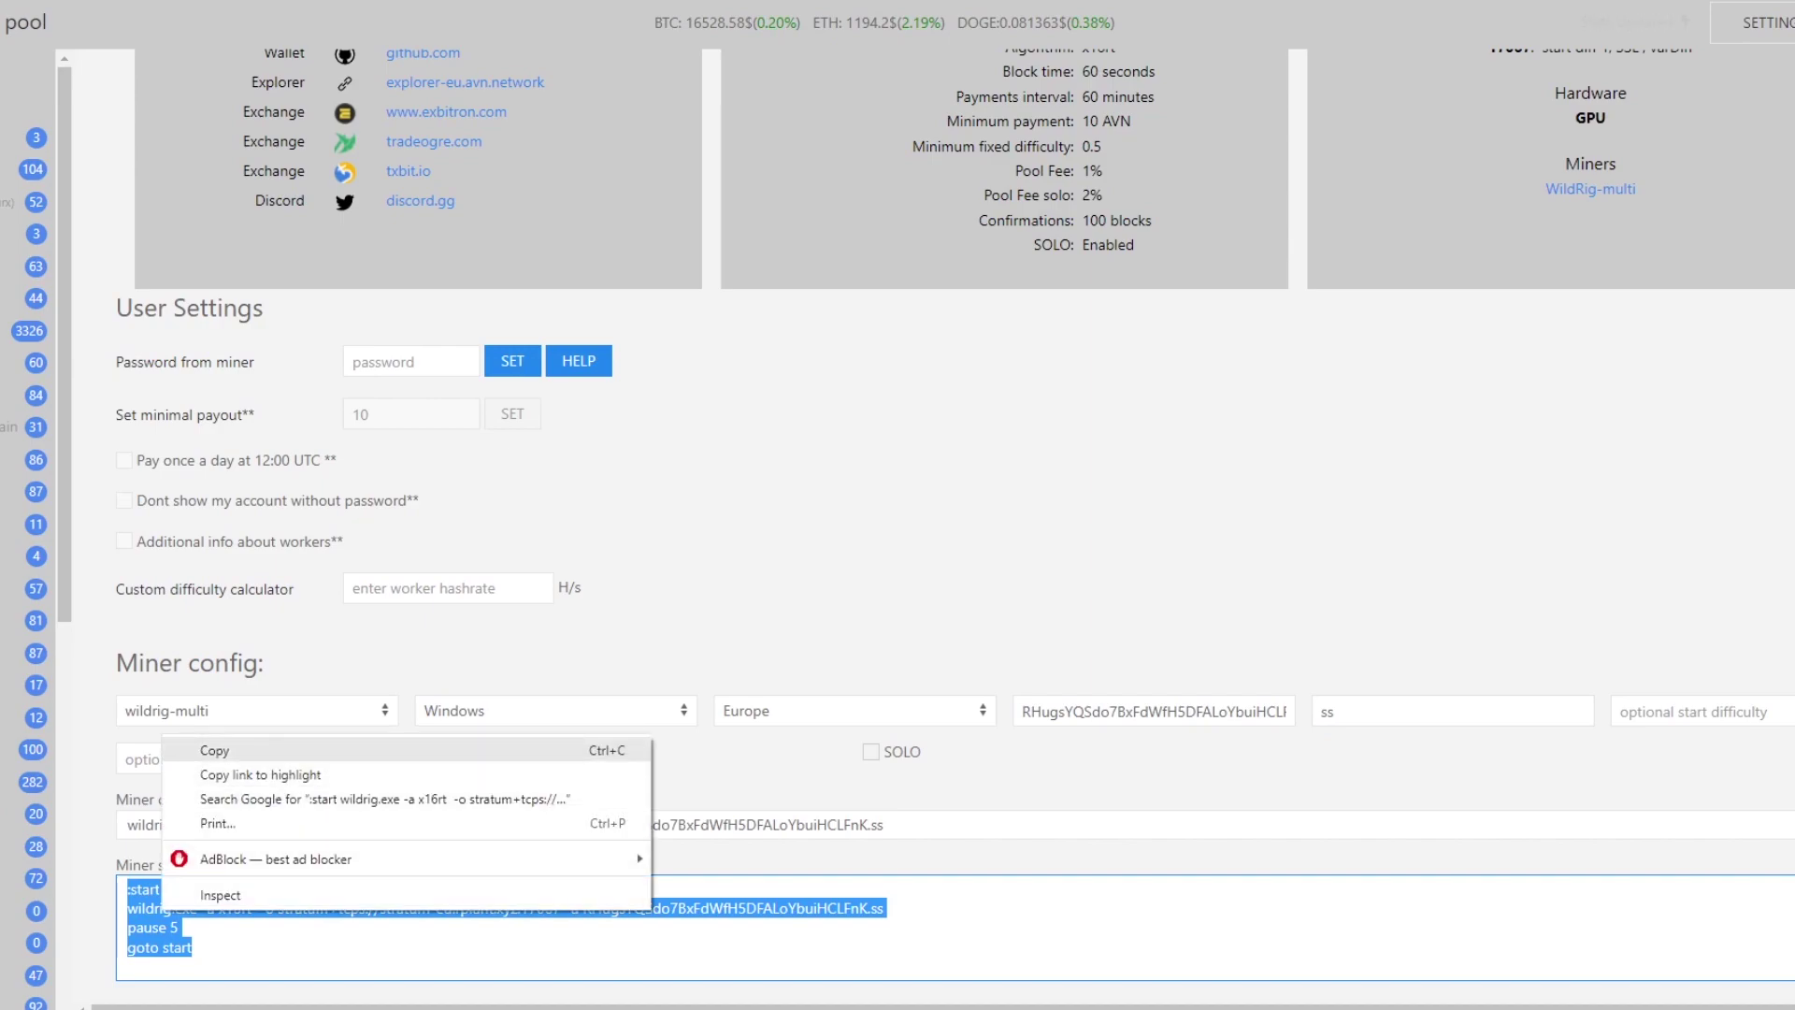
left_click(211, 750)
- Replace all of CFX-nanopool.bat's text with the copied rplant x16rt miner script
key("alt+Tab")
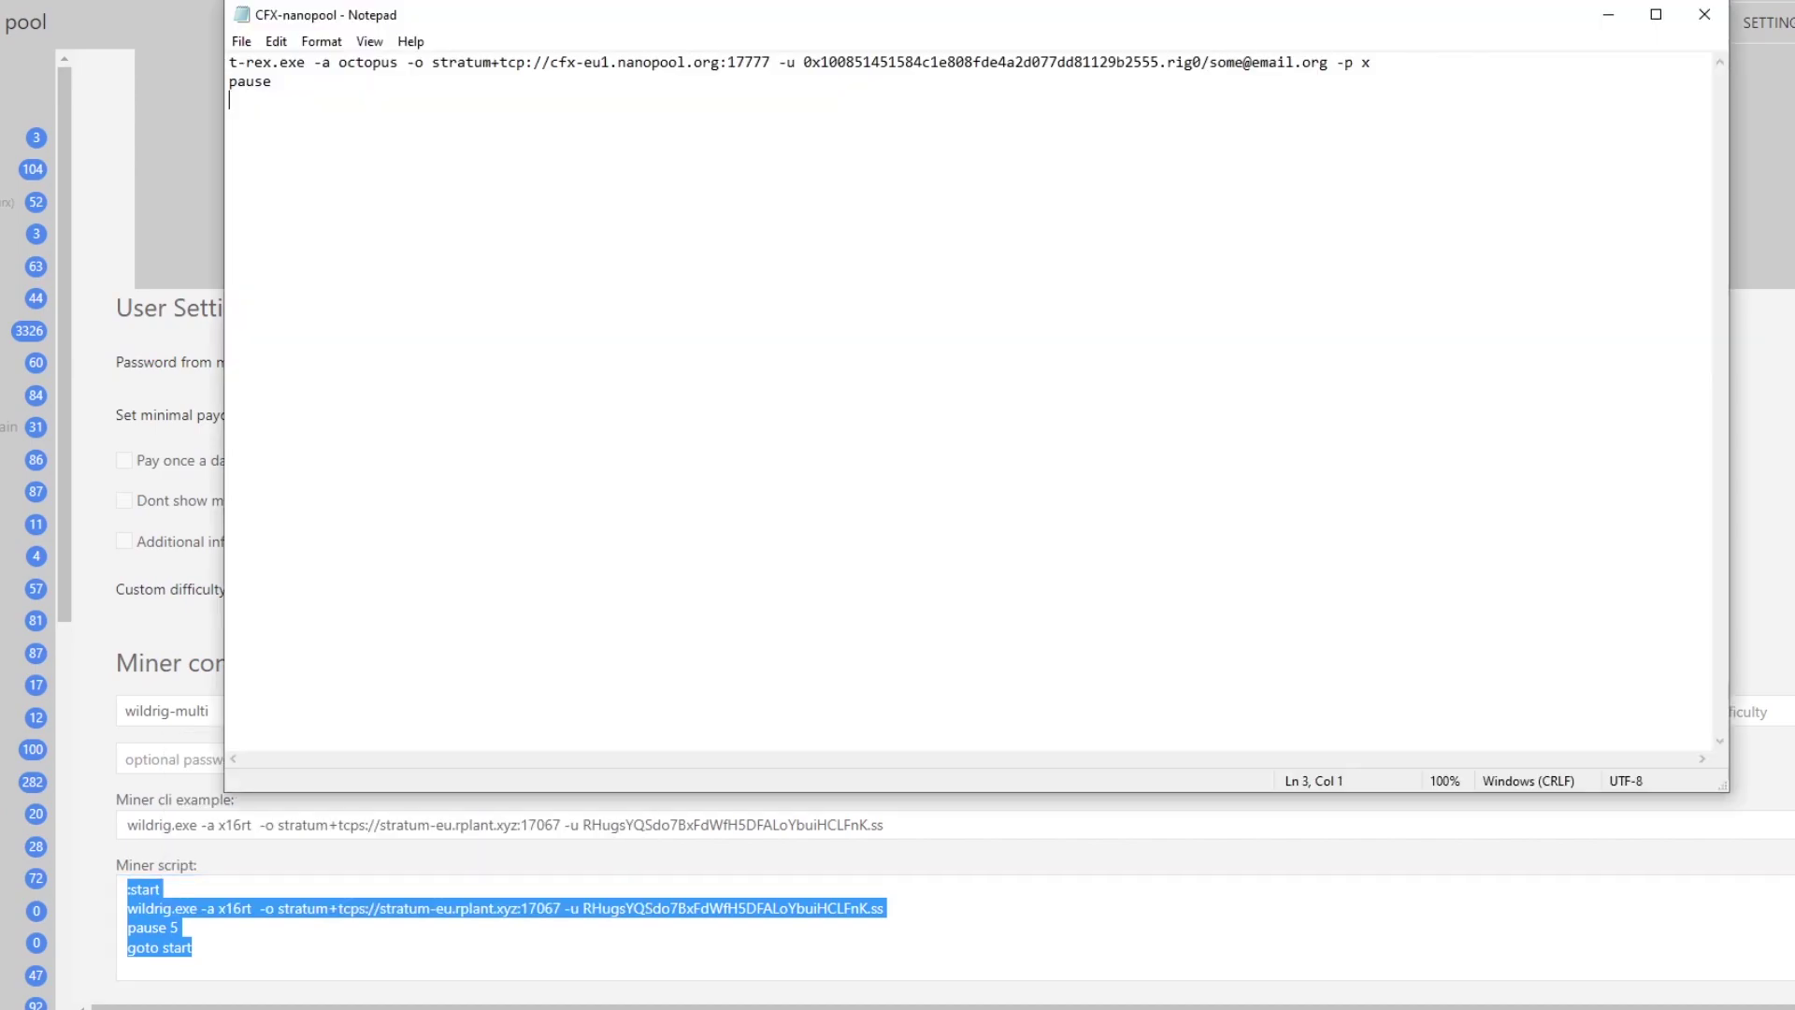
key("ctrl+a")
right_click(250, 58)
left_click(308, 147)
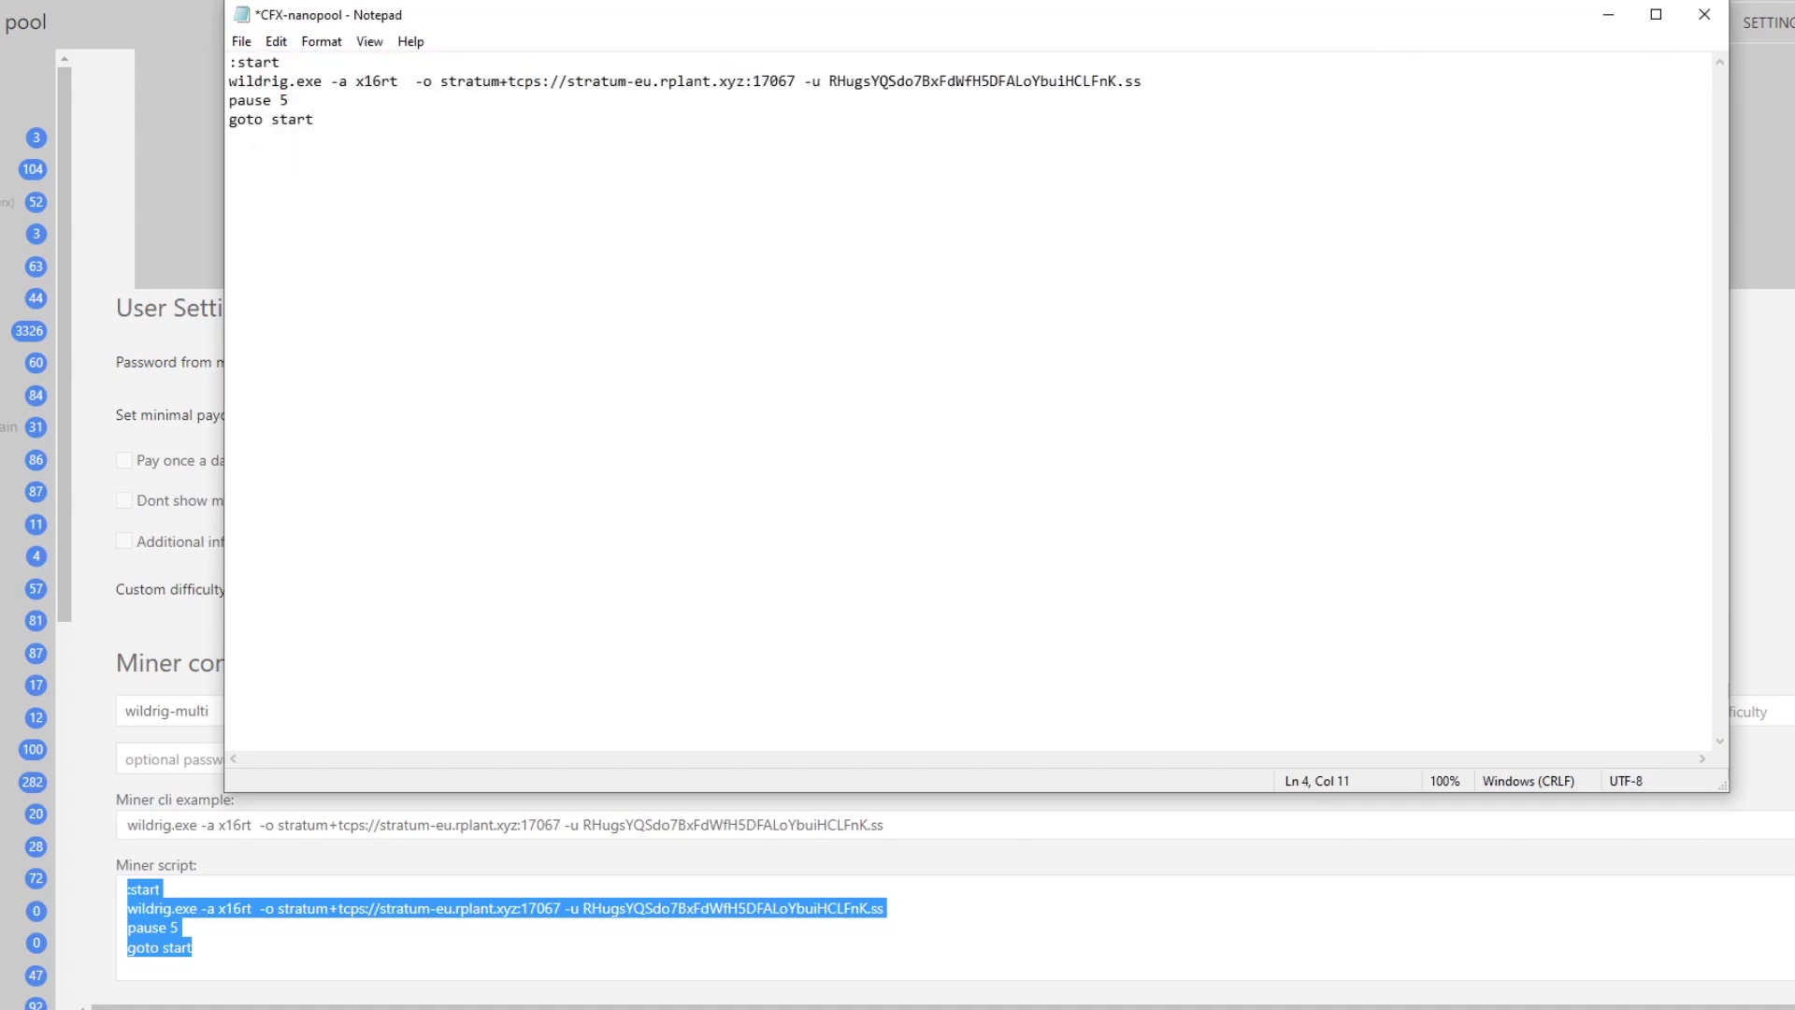
- Change wildrig to t-rex on line 2 and save the batch file
left_click_drag(290, 82, 230, 83)
type("t-rex")
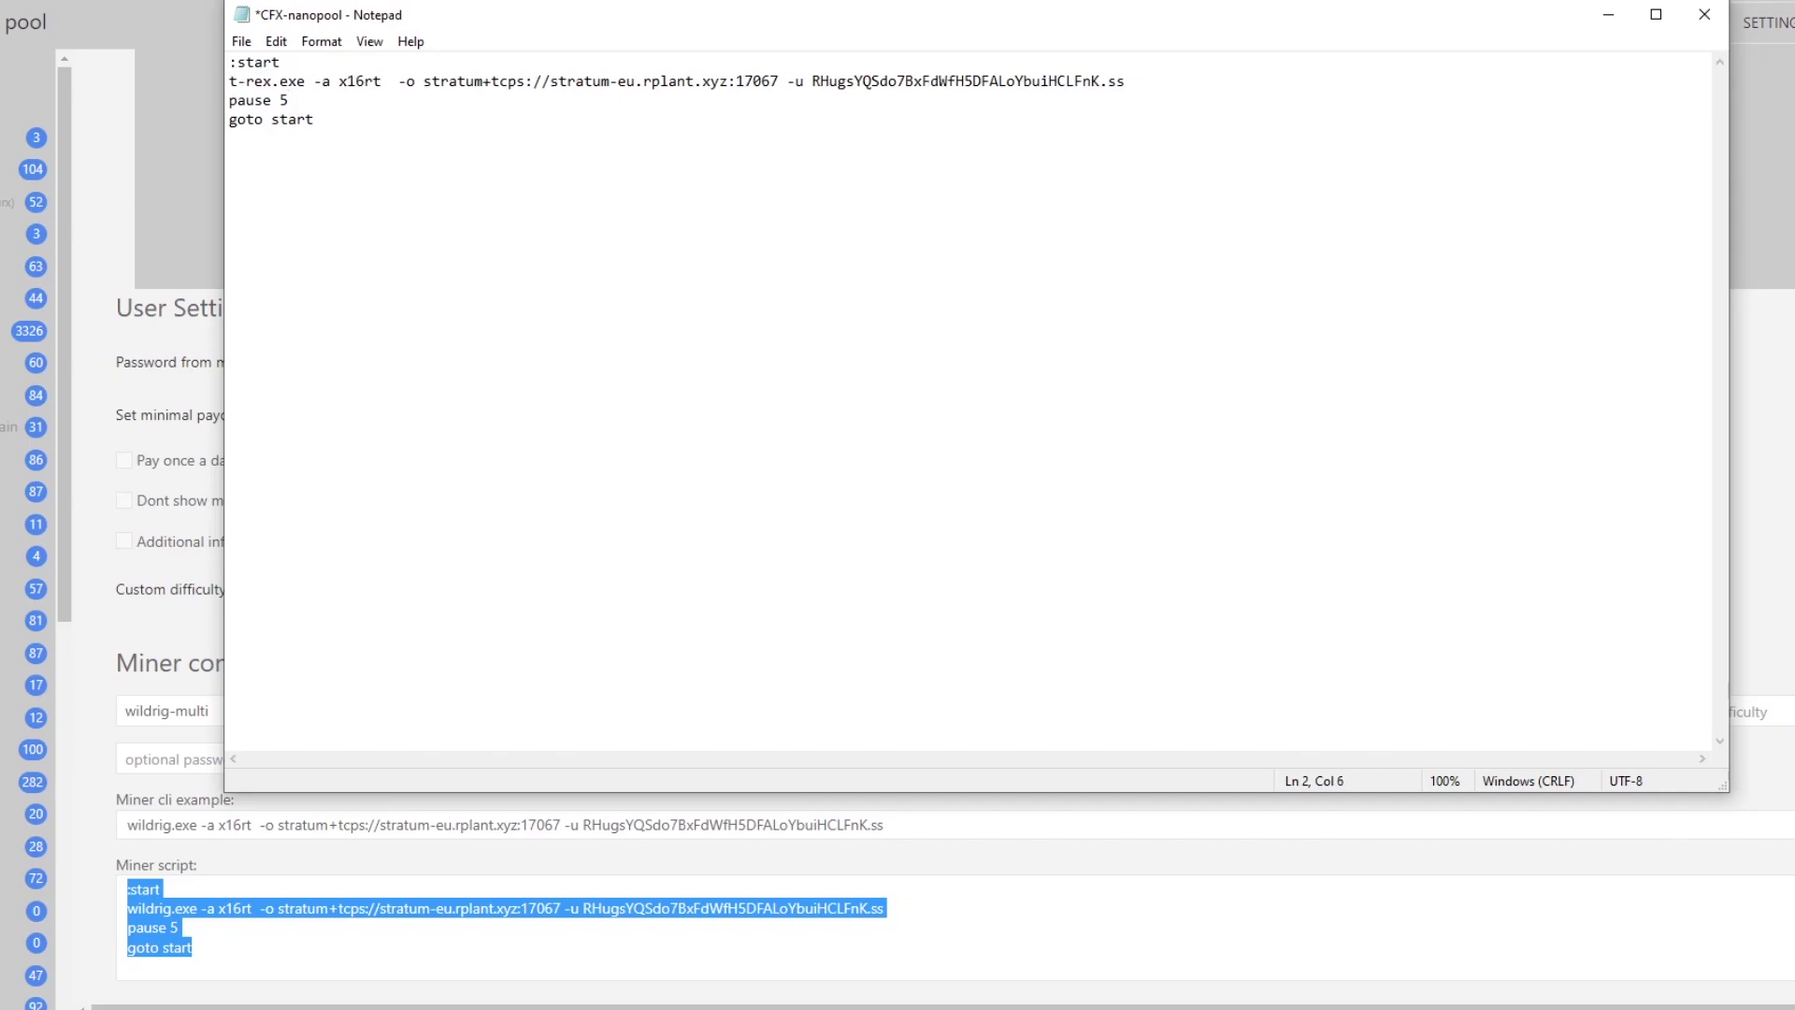
left_click(1705, 15)
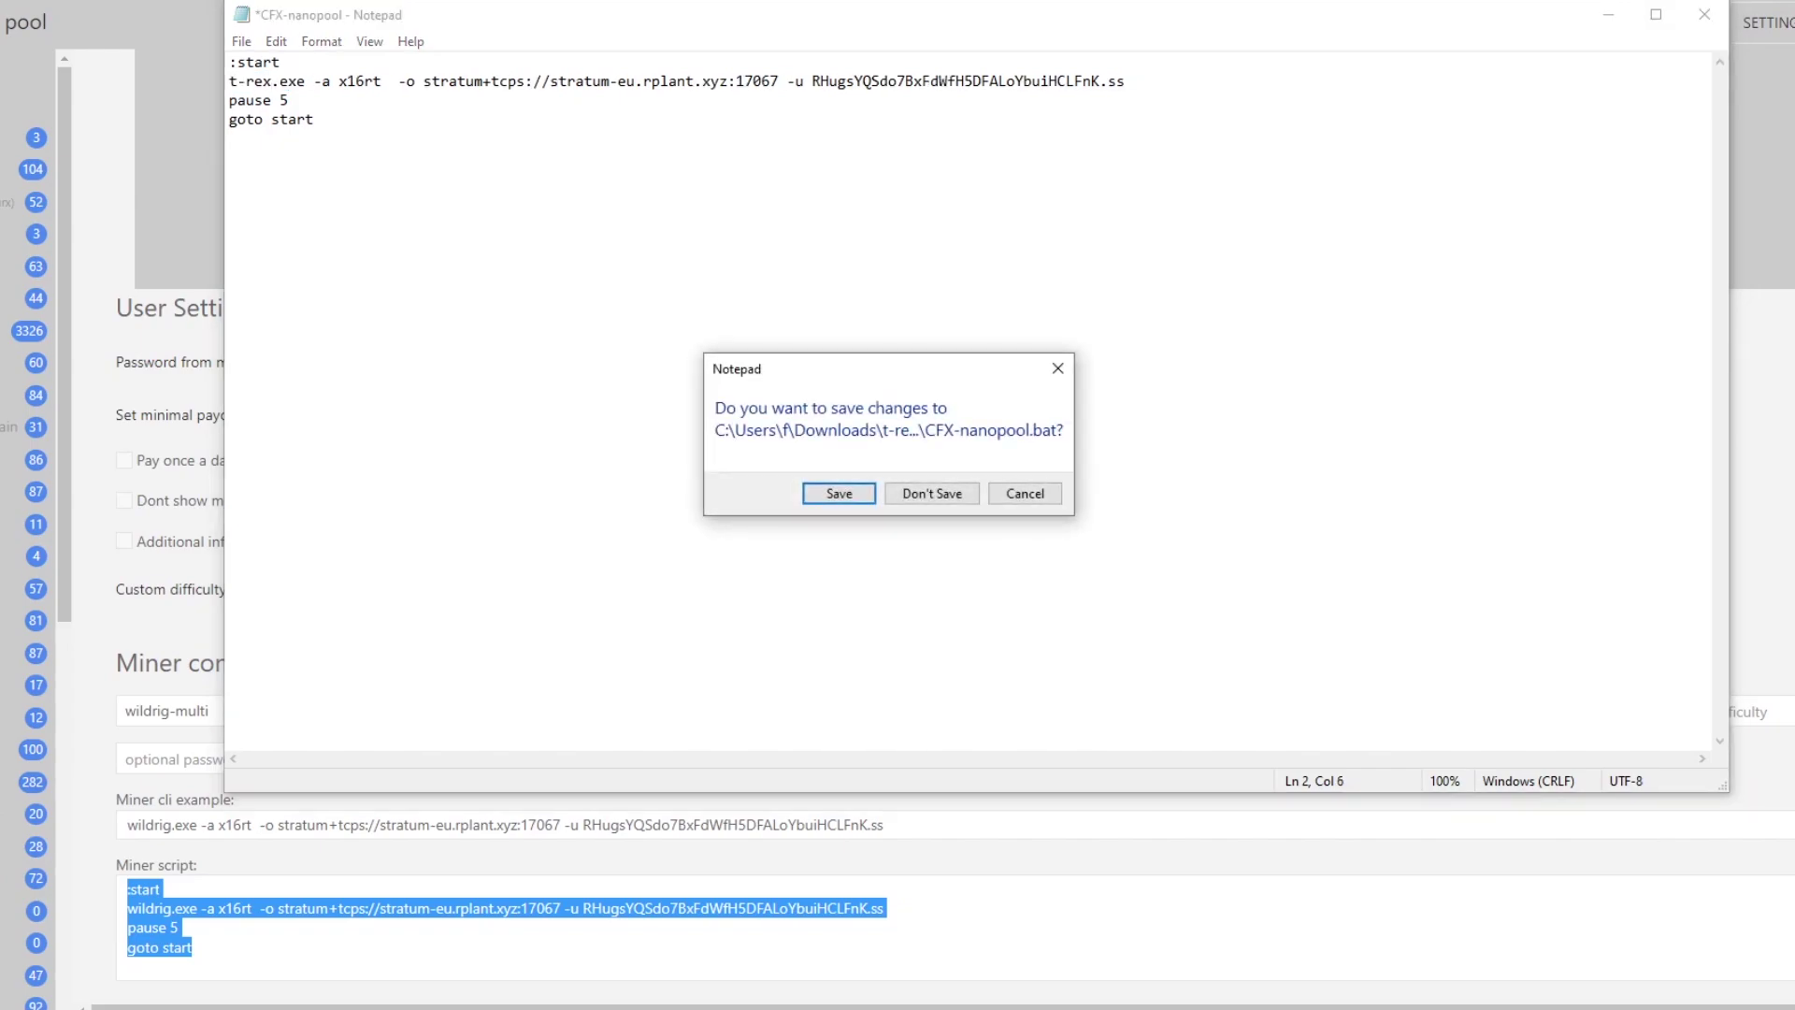
left_click(838, 493)
- Run CFX-nanopool.bat from the t-rex-0.19.14 folder to start T-Rex mining on the GPUs
mouse_move(477, 1009)
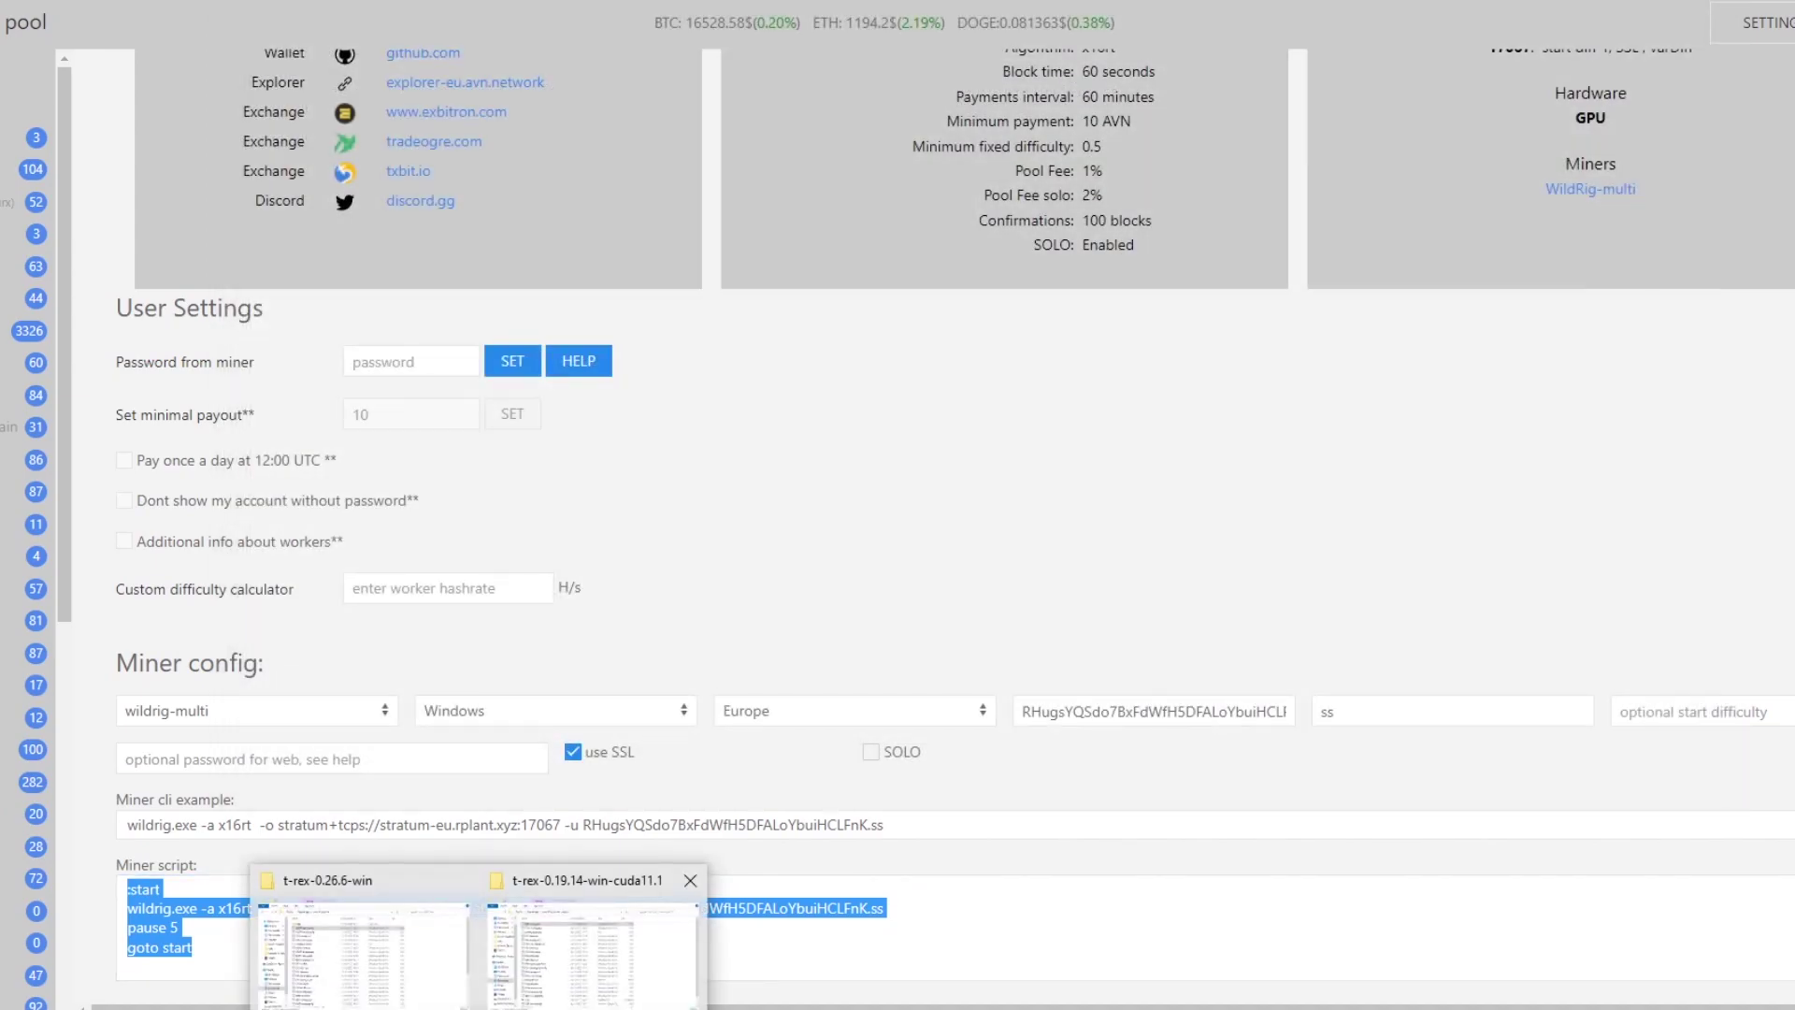
left_click(596, 949)
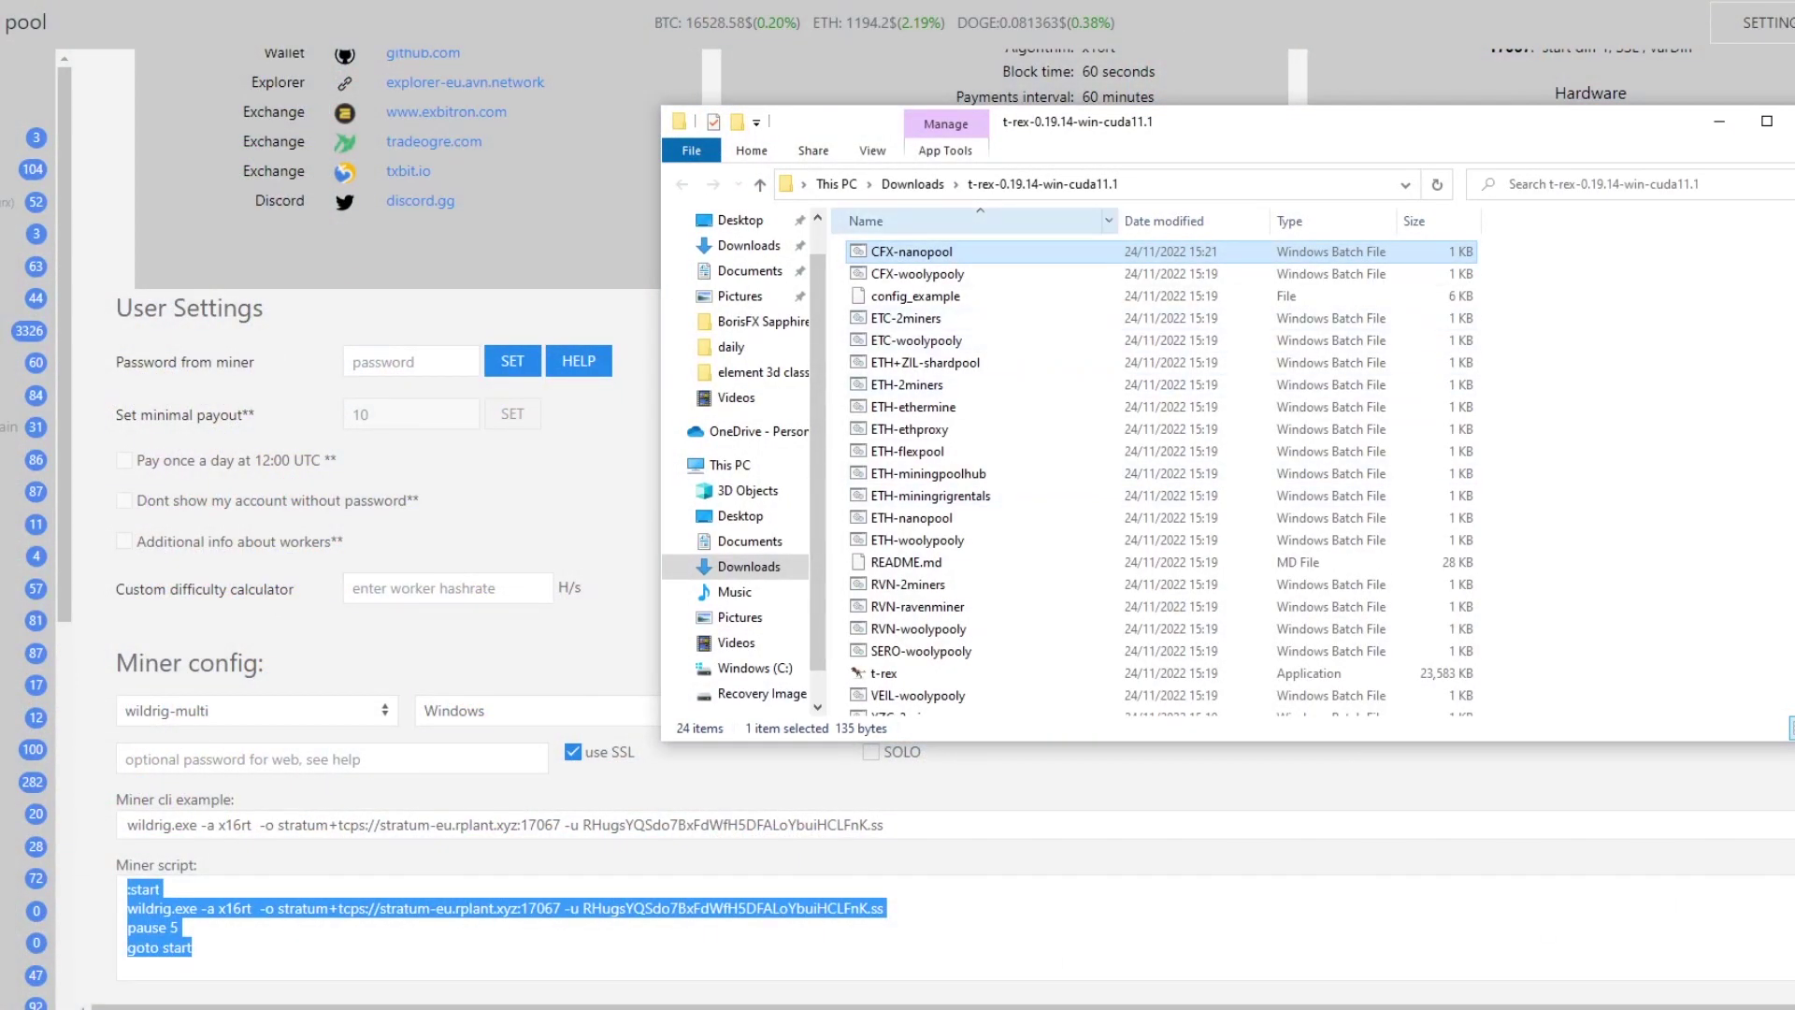
mouse_move(911, 252)
left_mouse_down()
mouse_move(980, 287)
mouse_move(977, 261)
mouse_move(947, 256)
left_mouse_up()
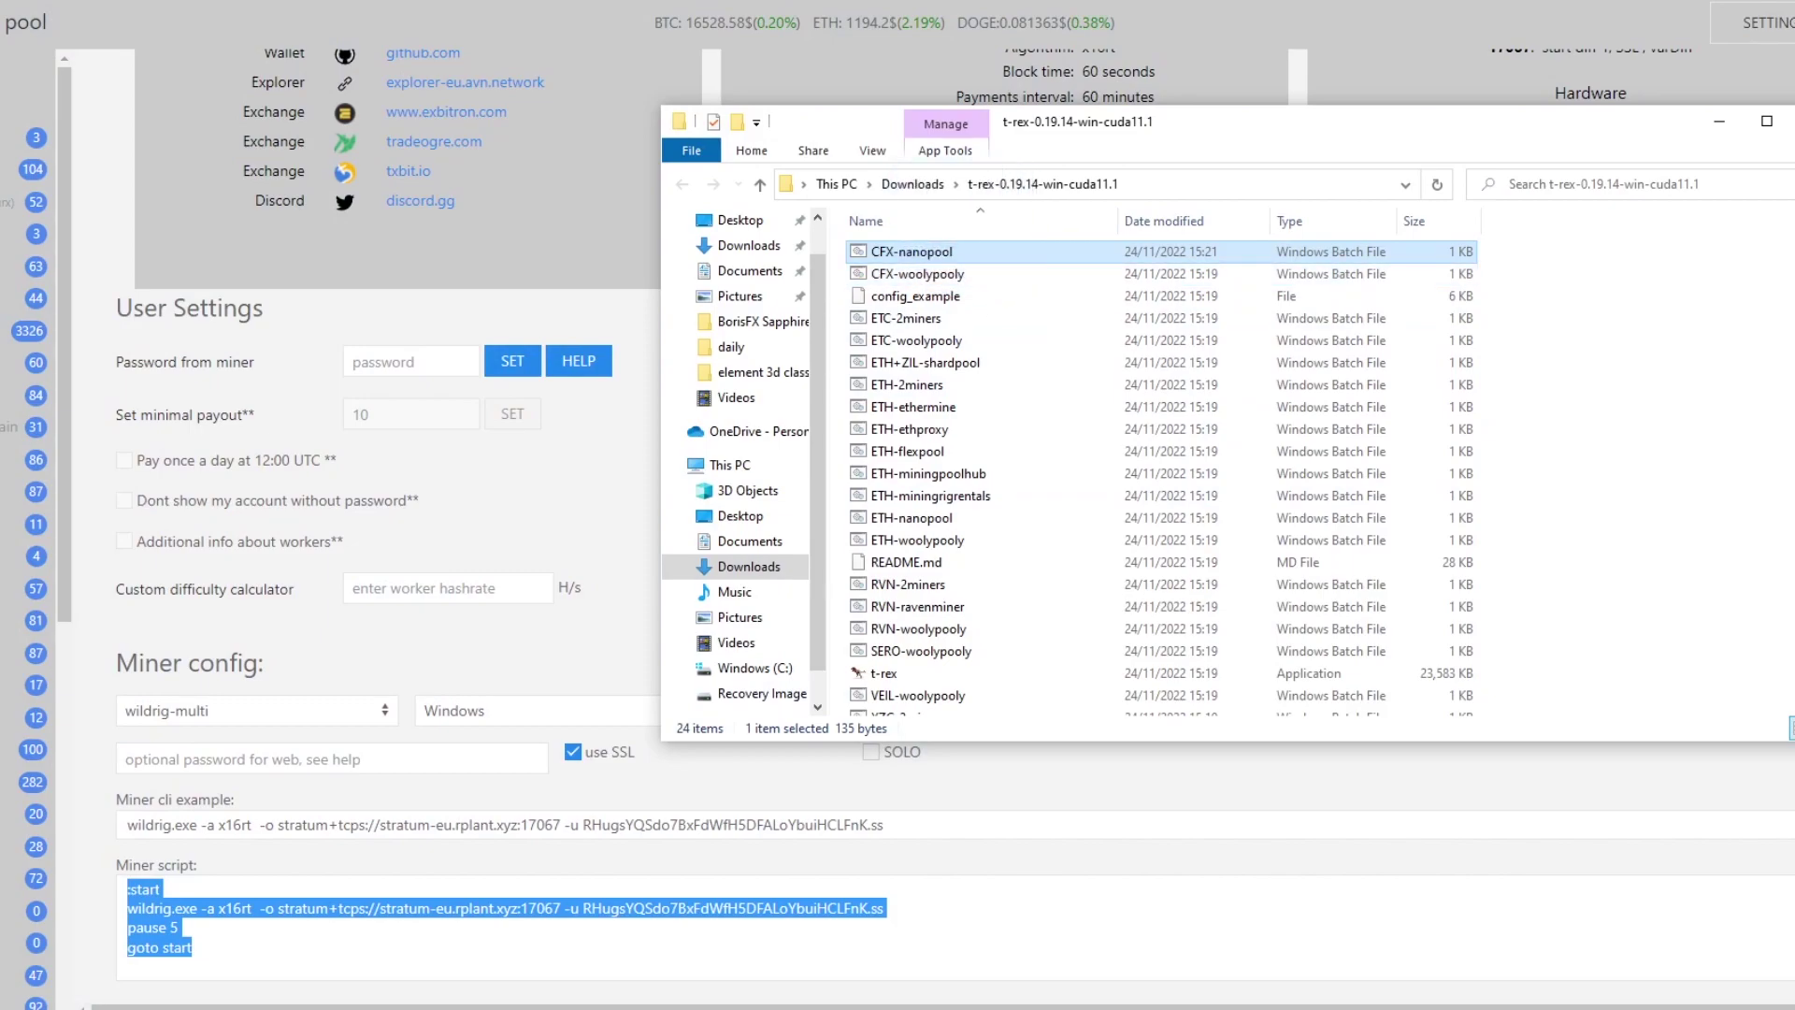
double_click(931, 254)
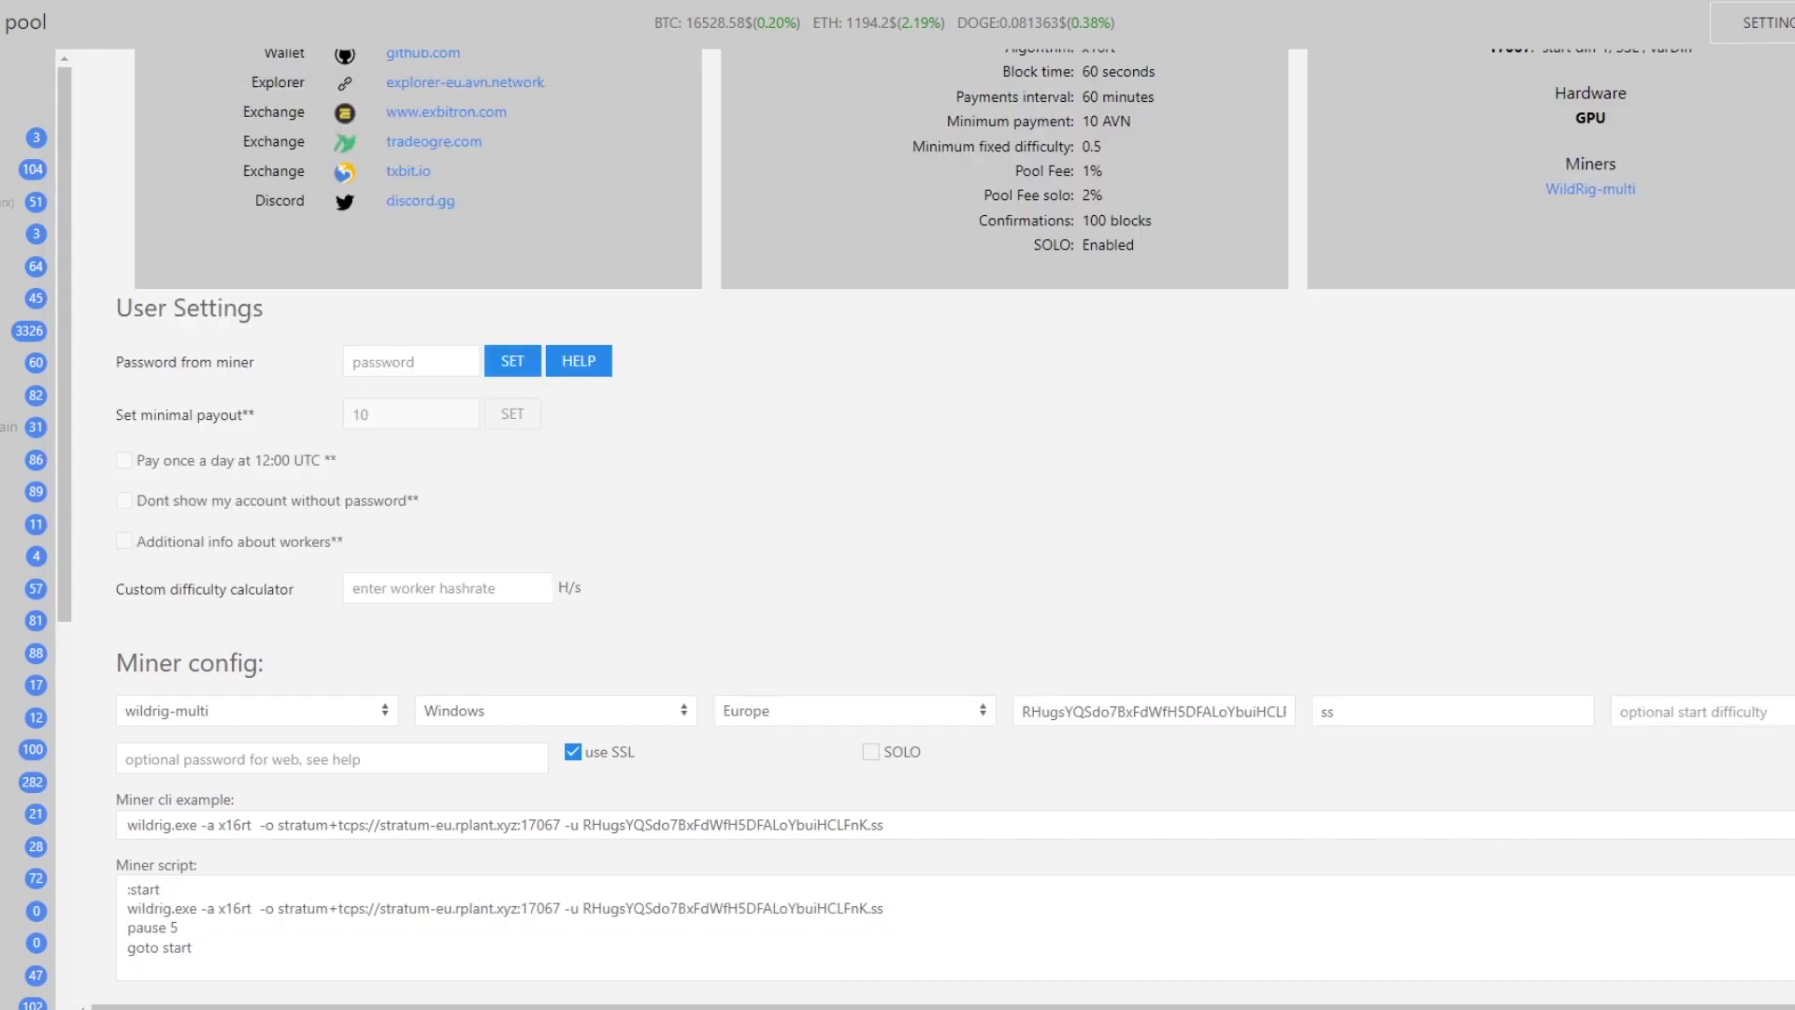
- Paste the wallet address into My Miner and confirm worker ss at 2.98 MH/s
scroll(374, 448, "up", 8)
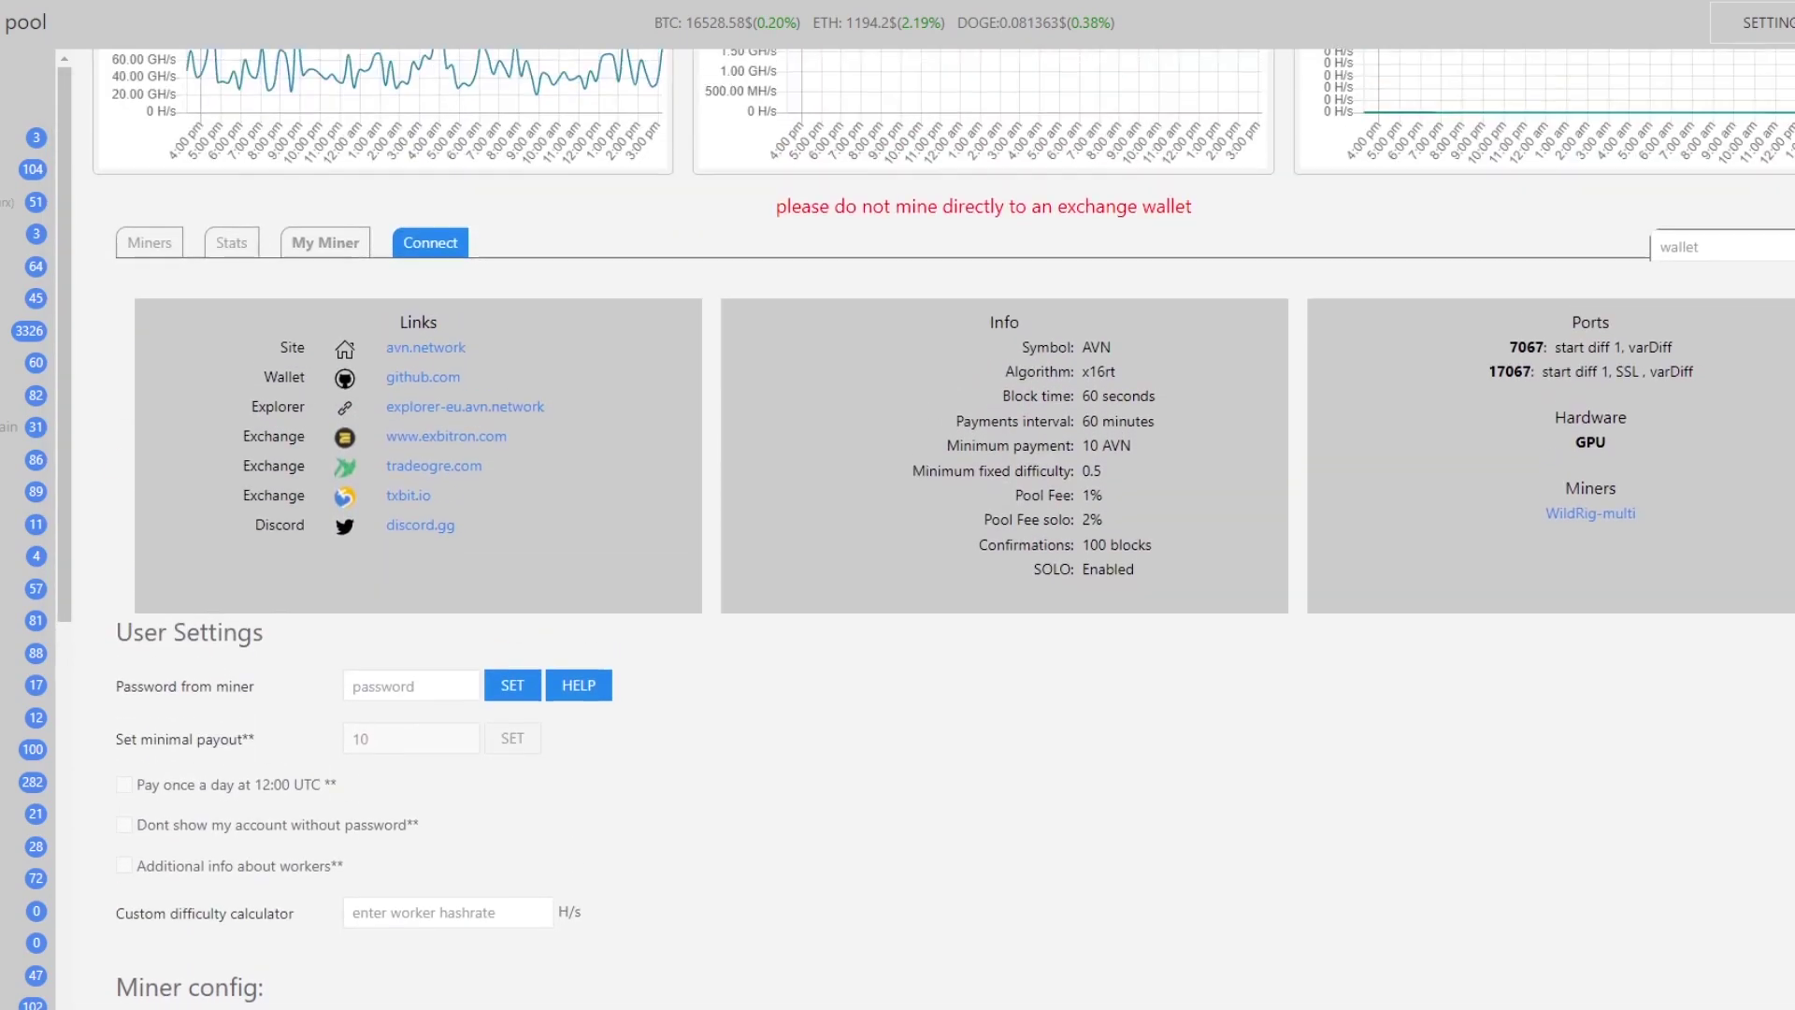
left_click(325, 622)
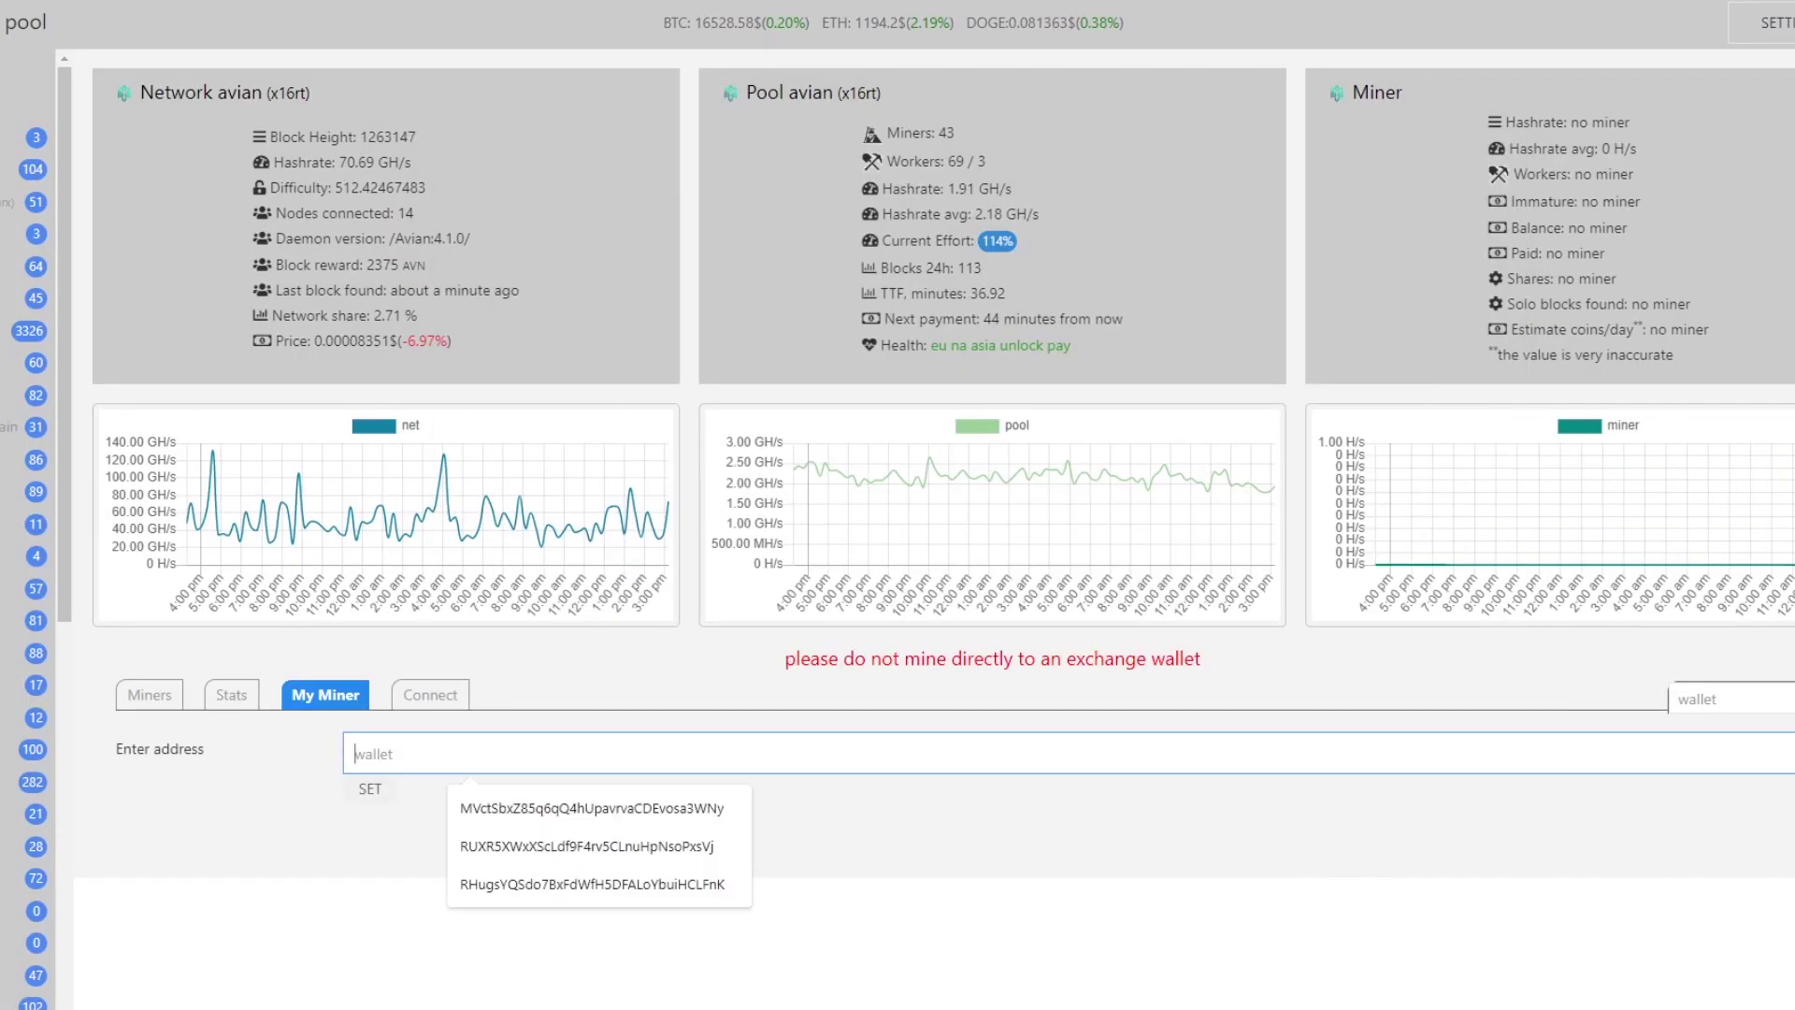
right_click(374, 754)
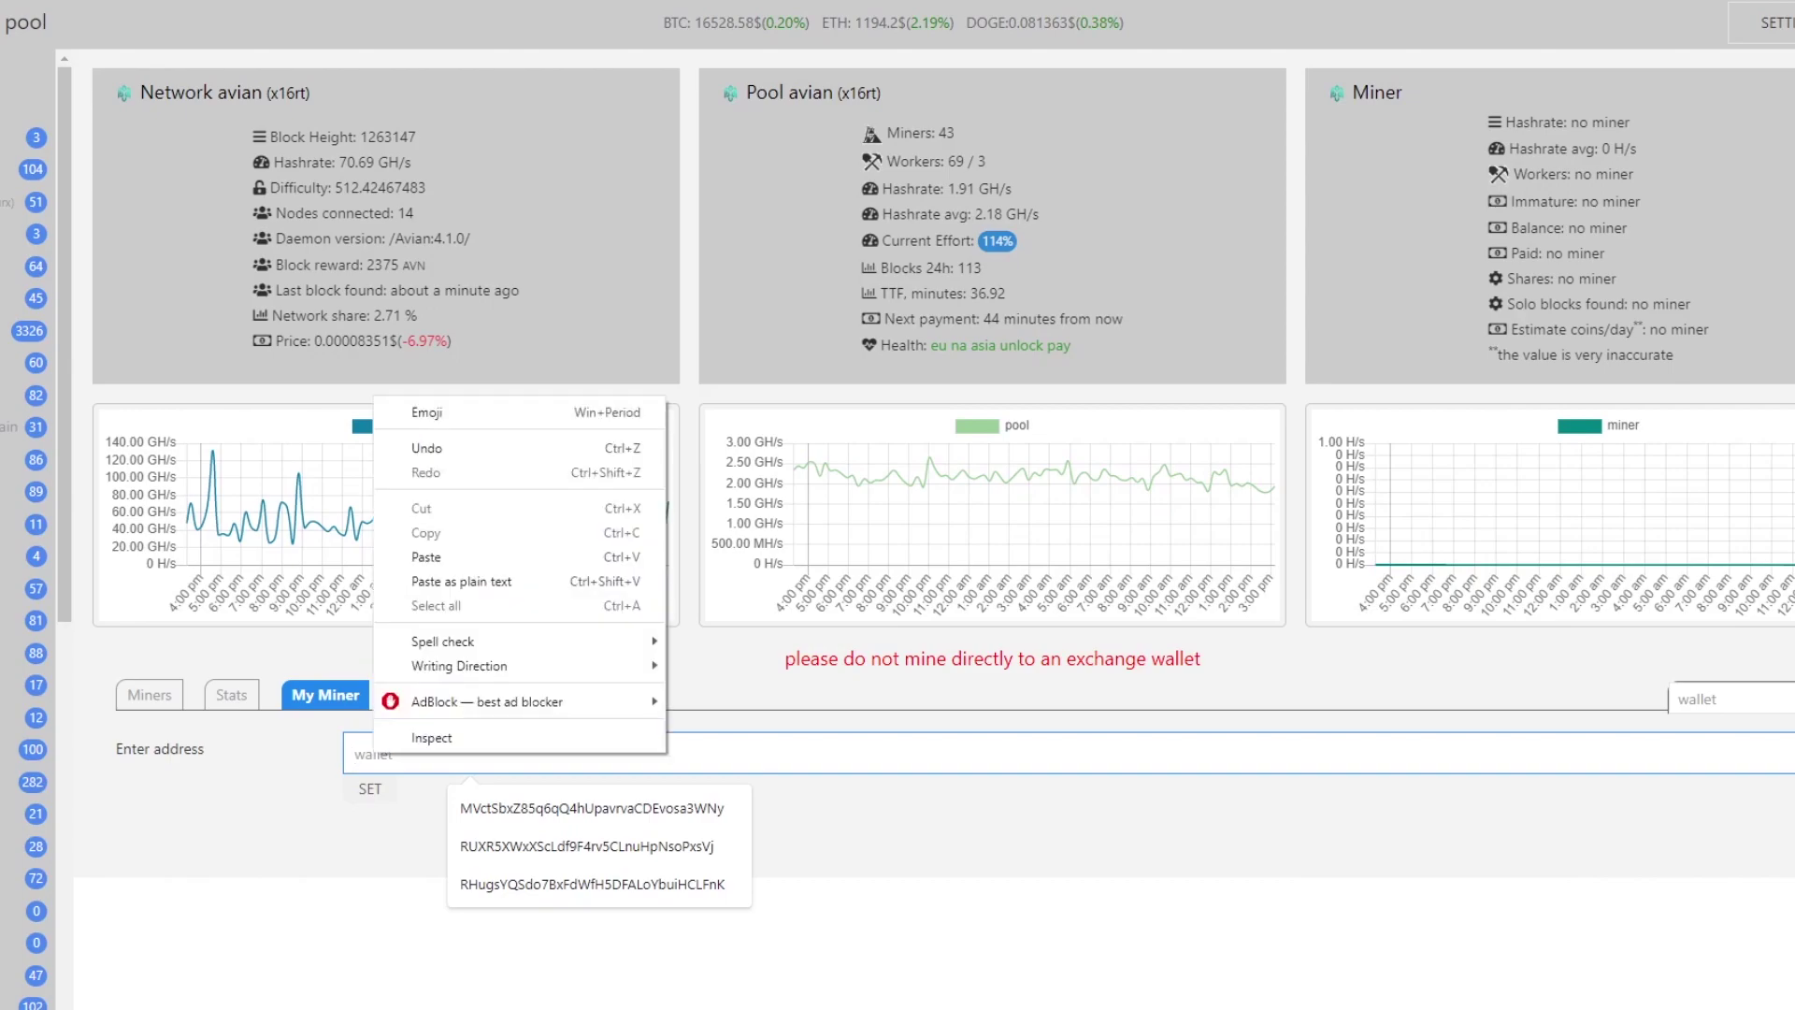
left_click(426, 556)
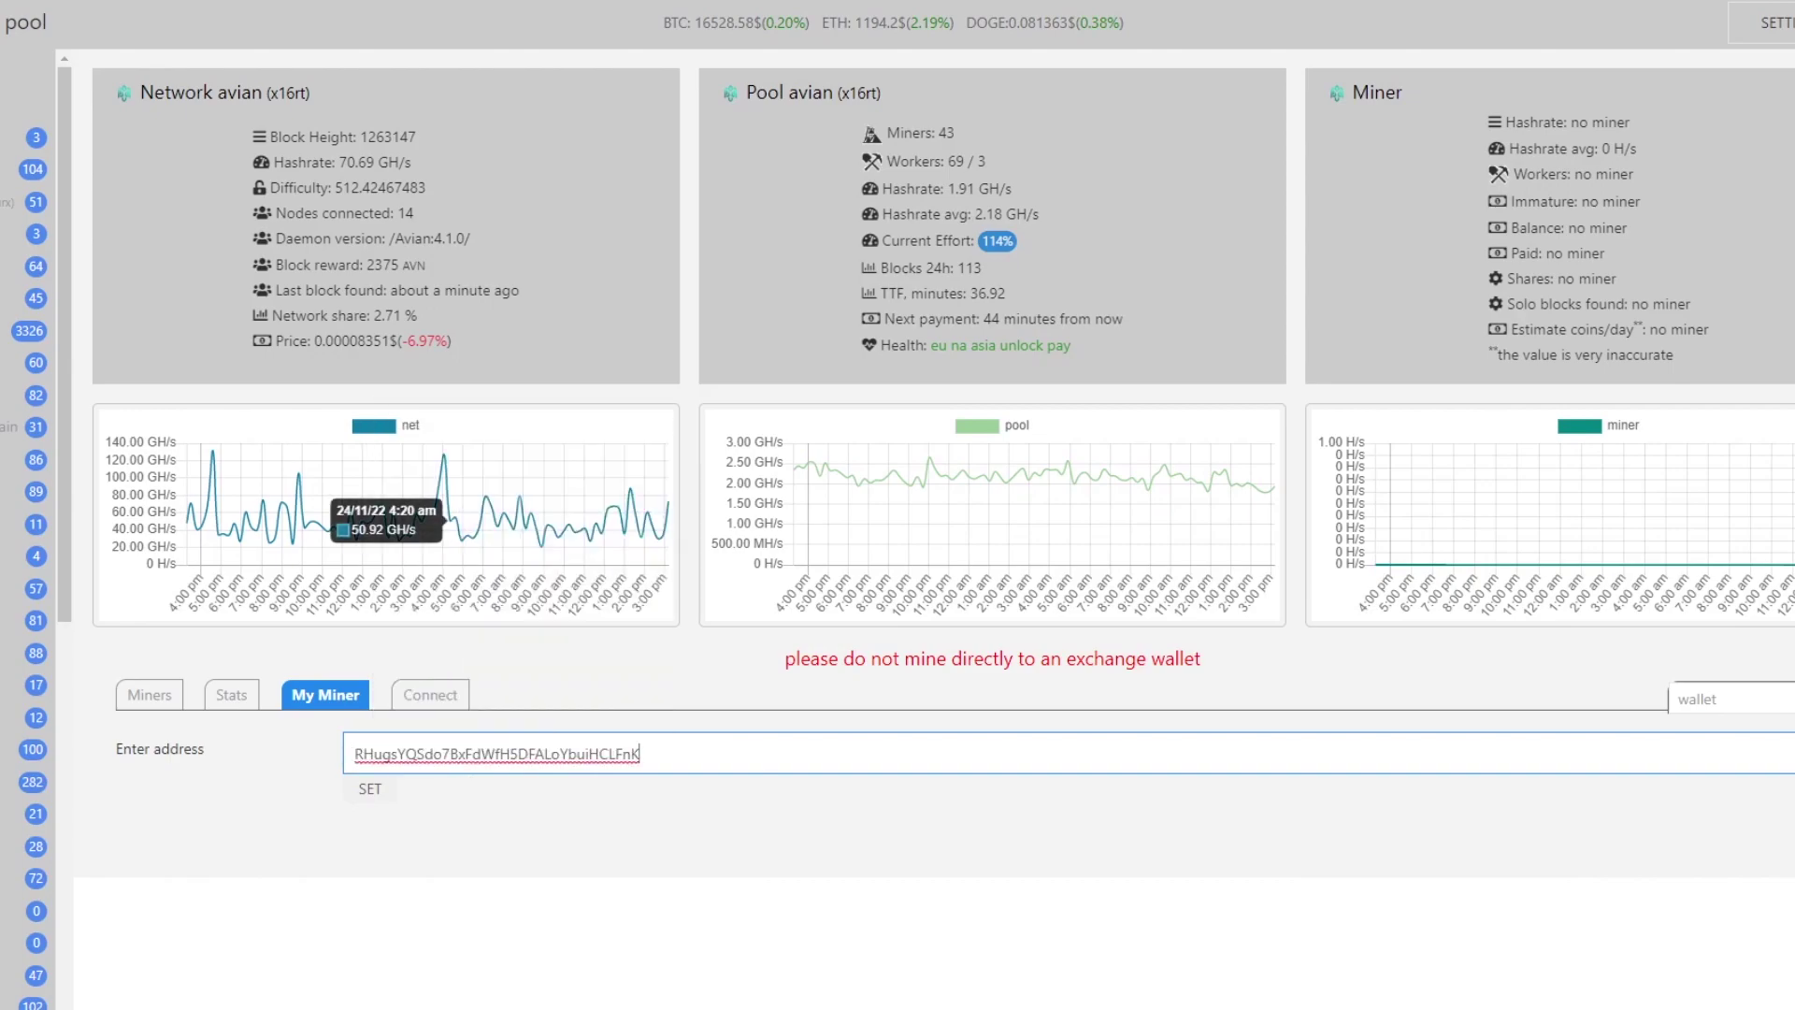
key("Return")
scroll(898, 524, "down", 1)
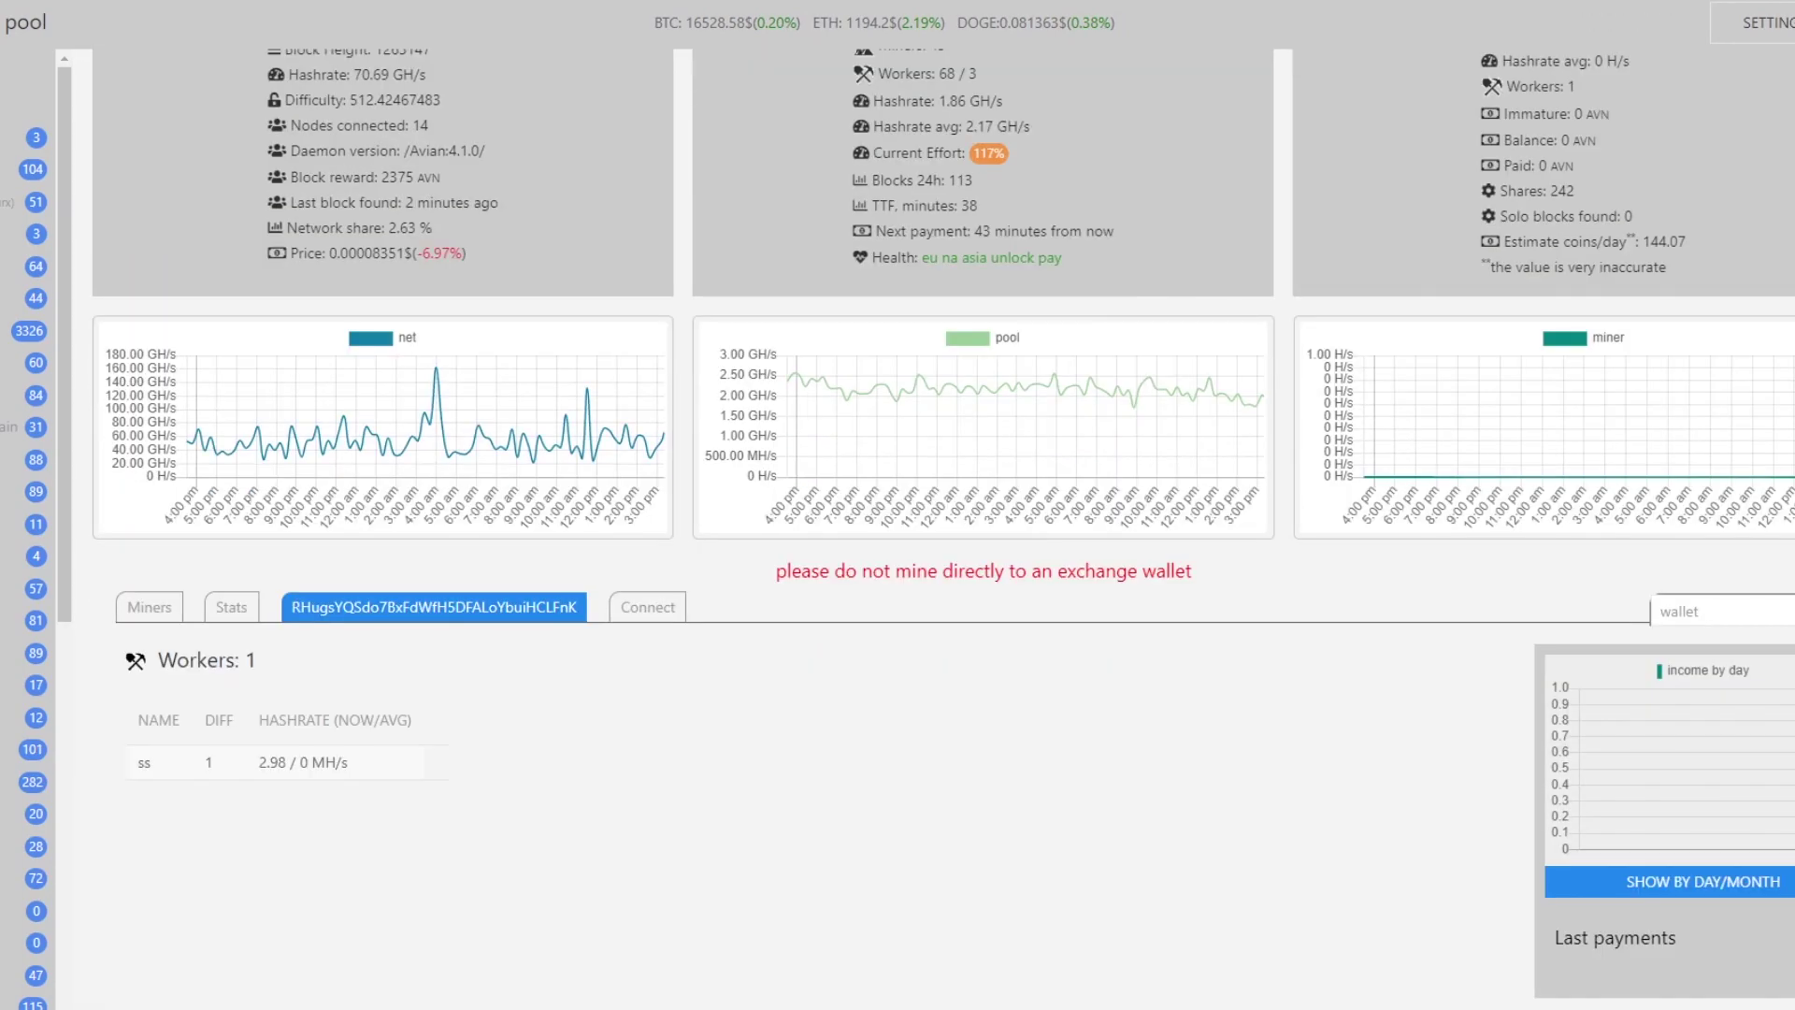
left_click_drag(137, 762, 348, 762)
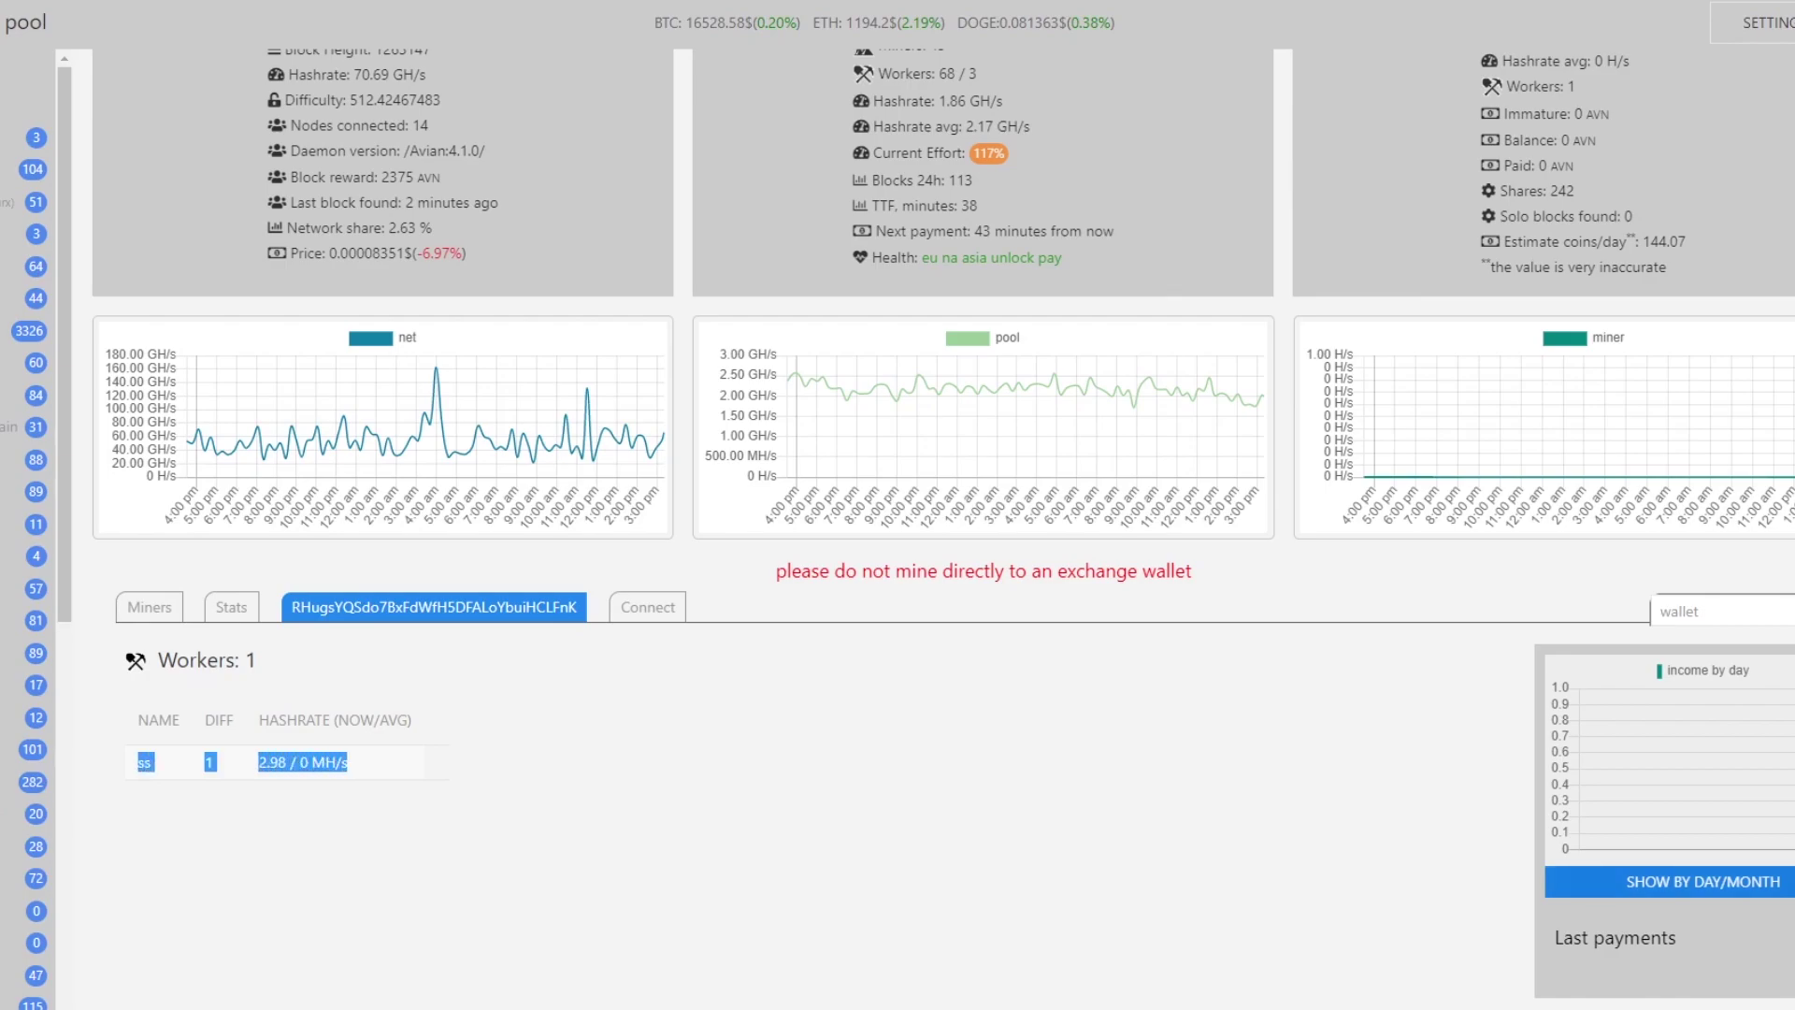